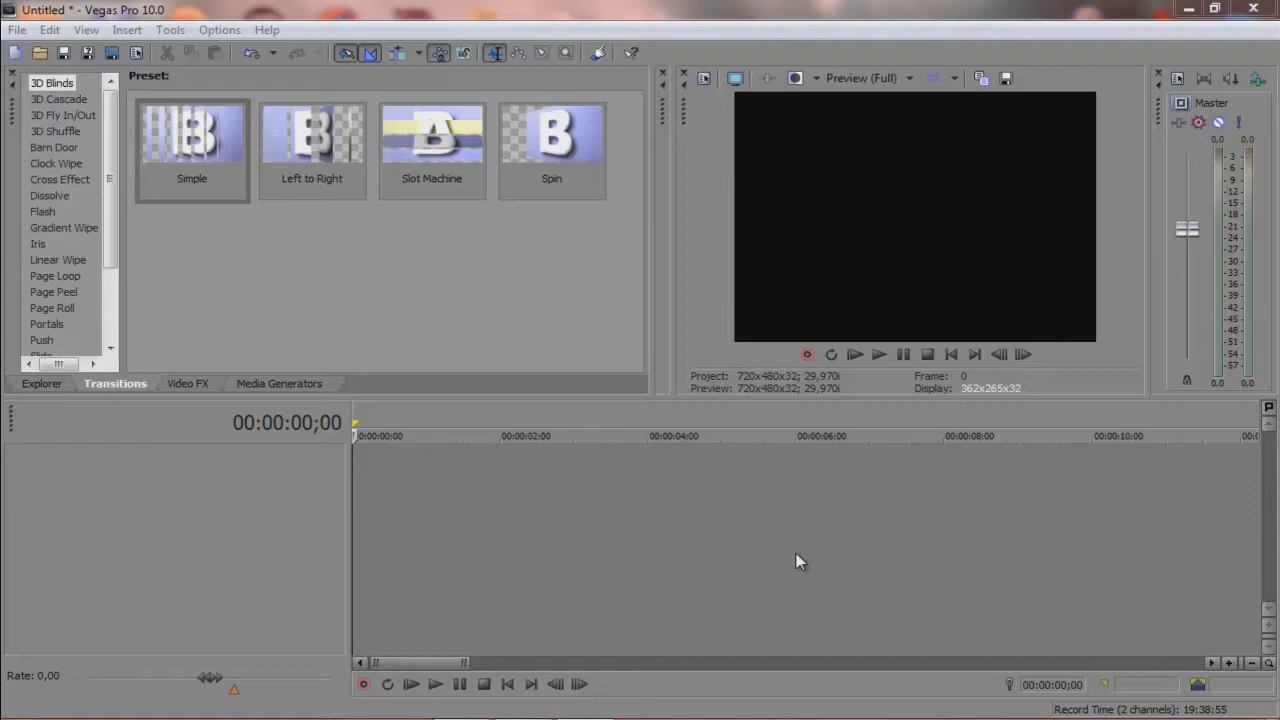
# - Add a video track to the empty project and import the Fgr video clip from the Desktop
pyautogui.rightClick(214, 496)
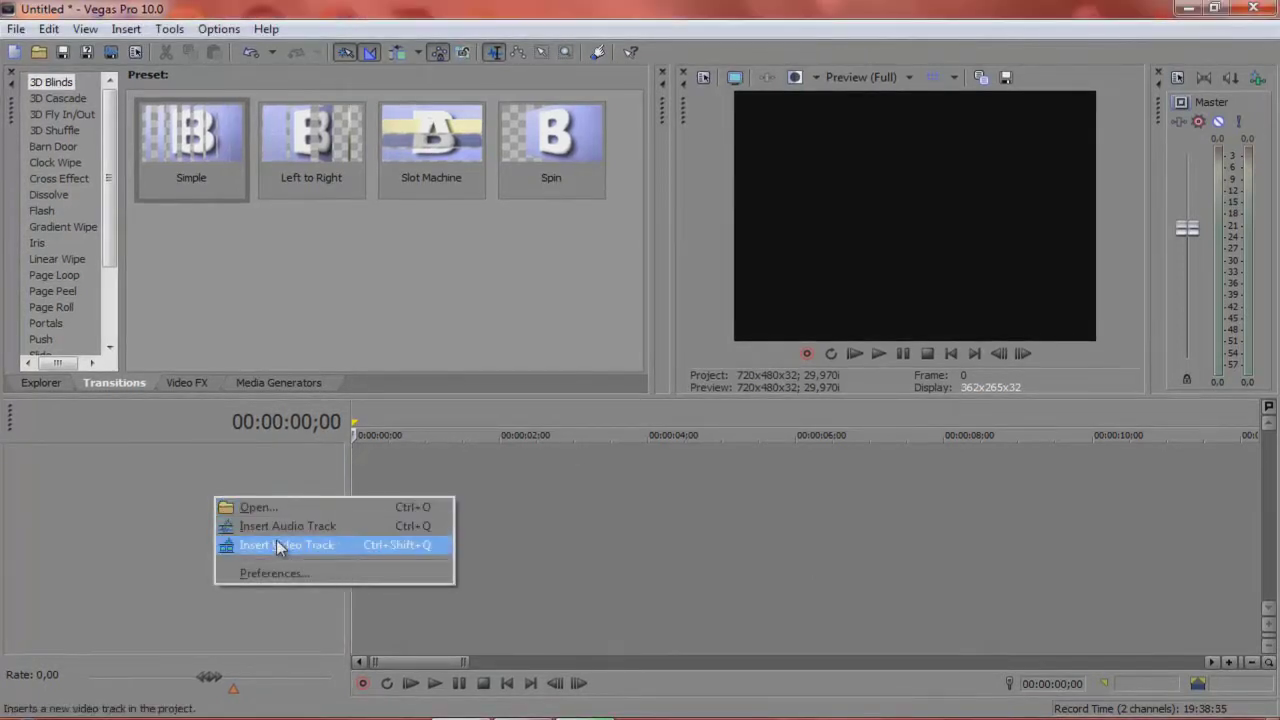
pyautogui.click(278, 544)
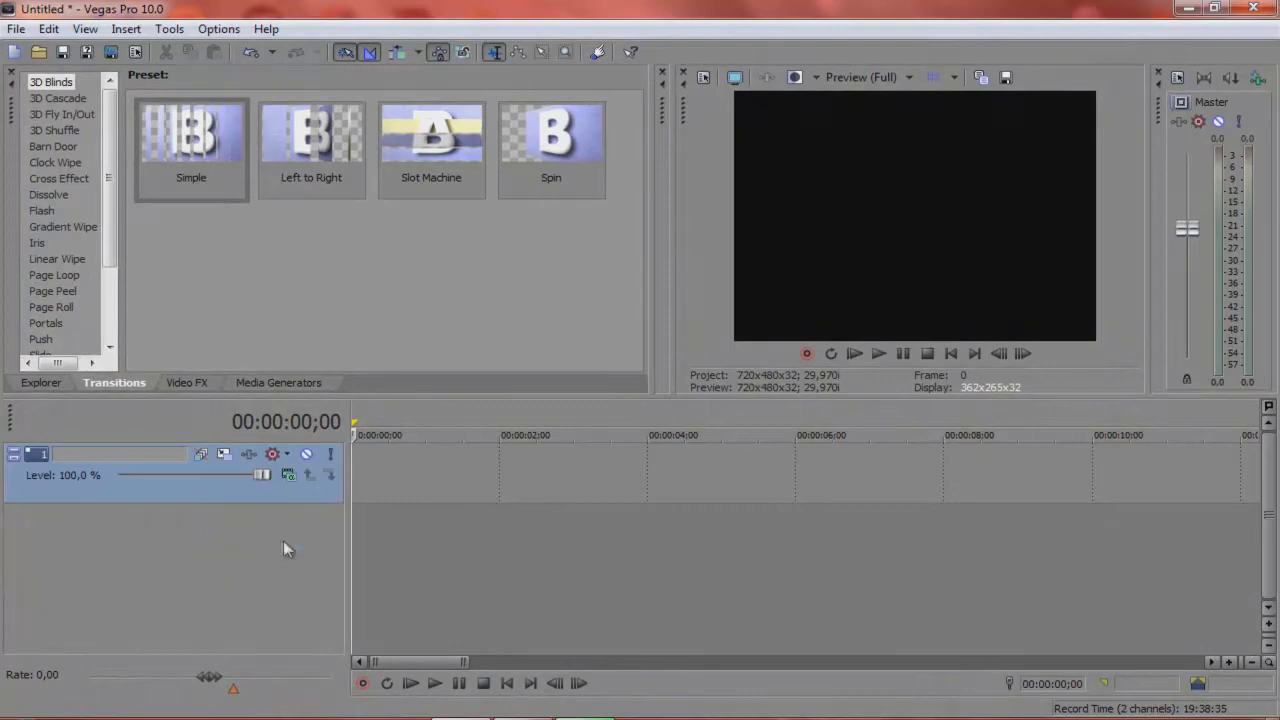
pyautogui.click(38, 53)
pyautogui.moveTo(583, 162); pyautogui.dragTo(600, 360)
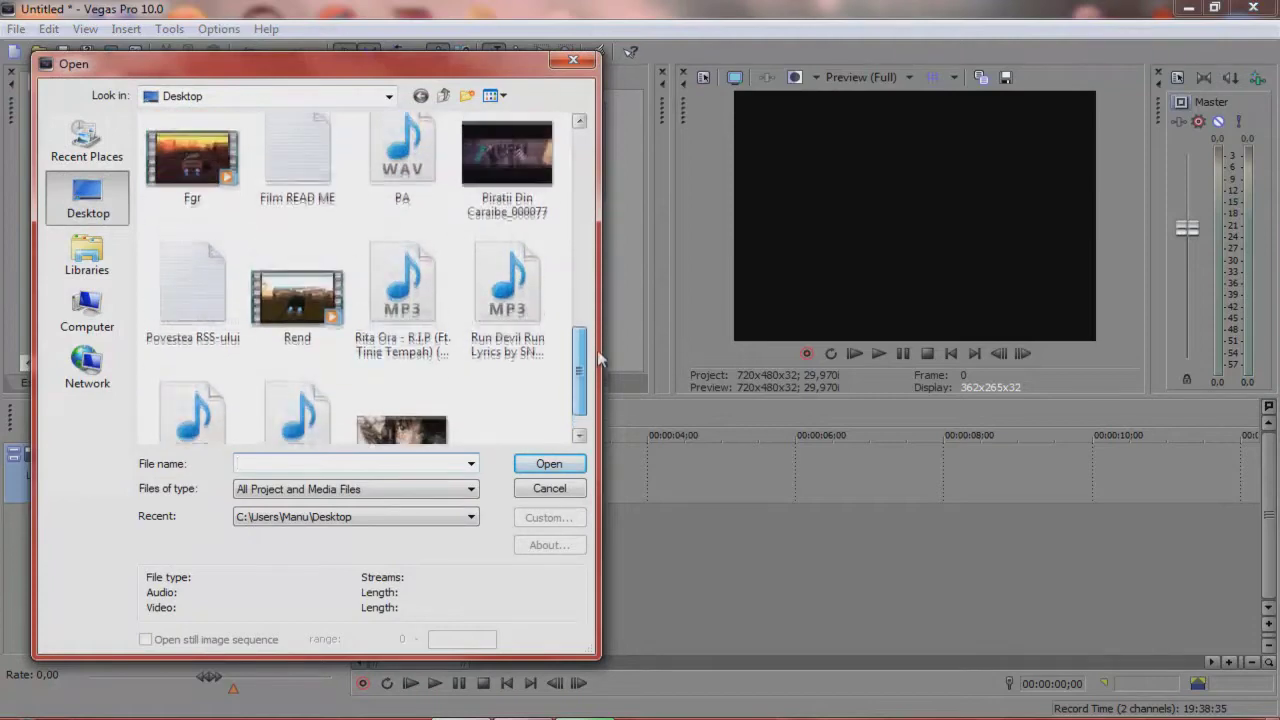
pyautogui.click(229, 192)
pyautogui.click(549, 463)
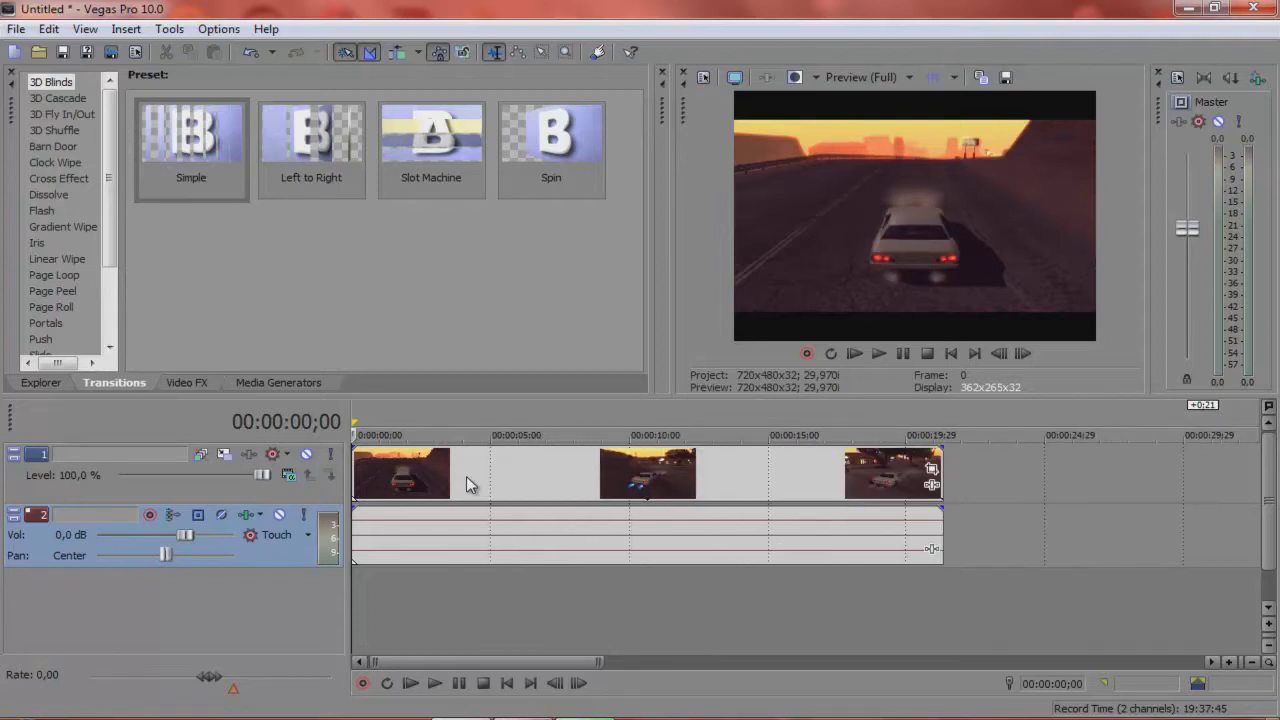
# - Turn off Maintain Aspect Ratio for the imported video clip
pyautogui.rightClick(466, 476)
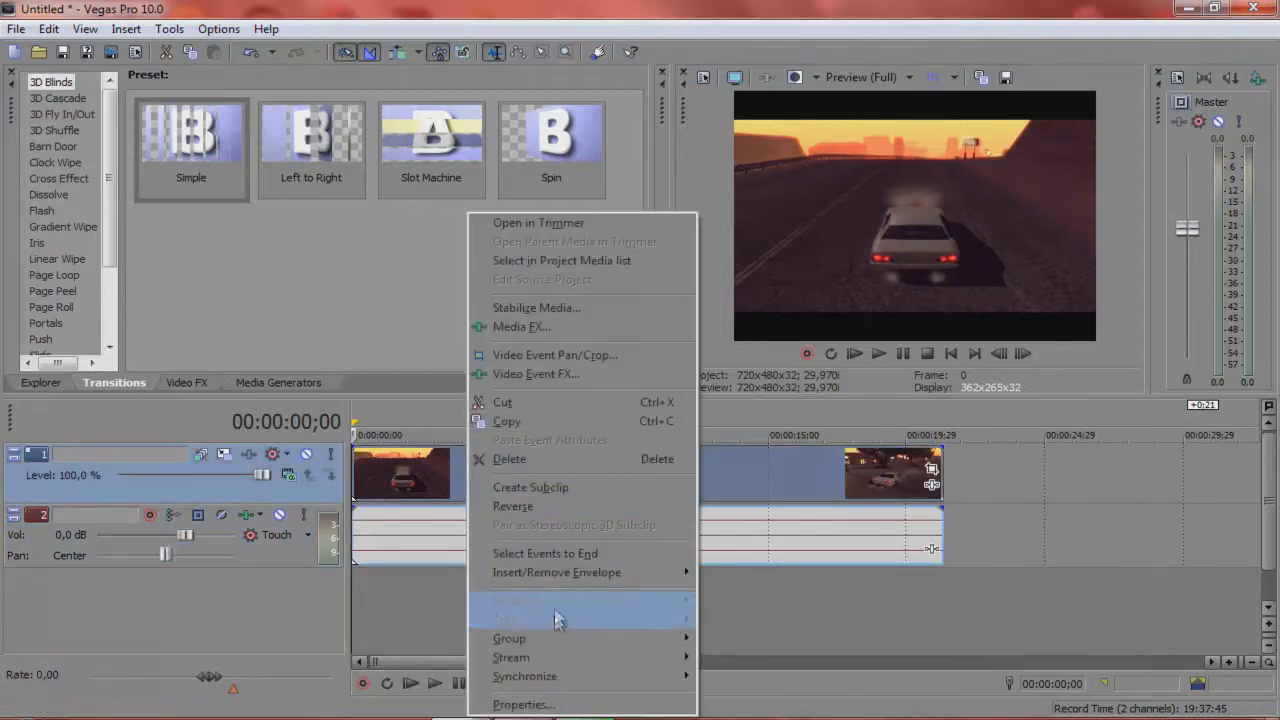
pyautogui.moveTo(531, 605)
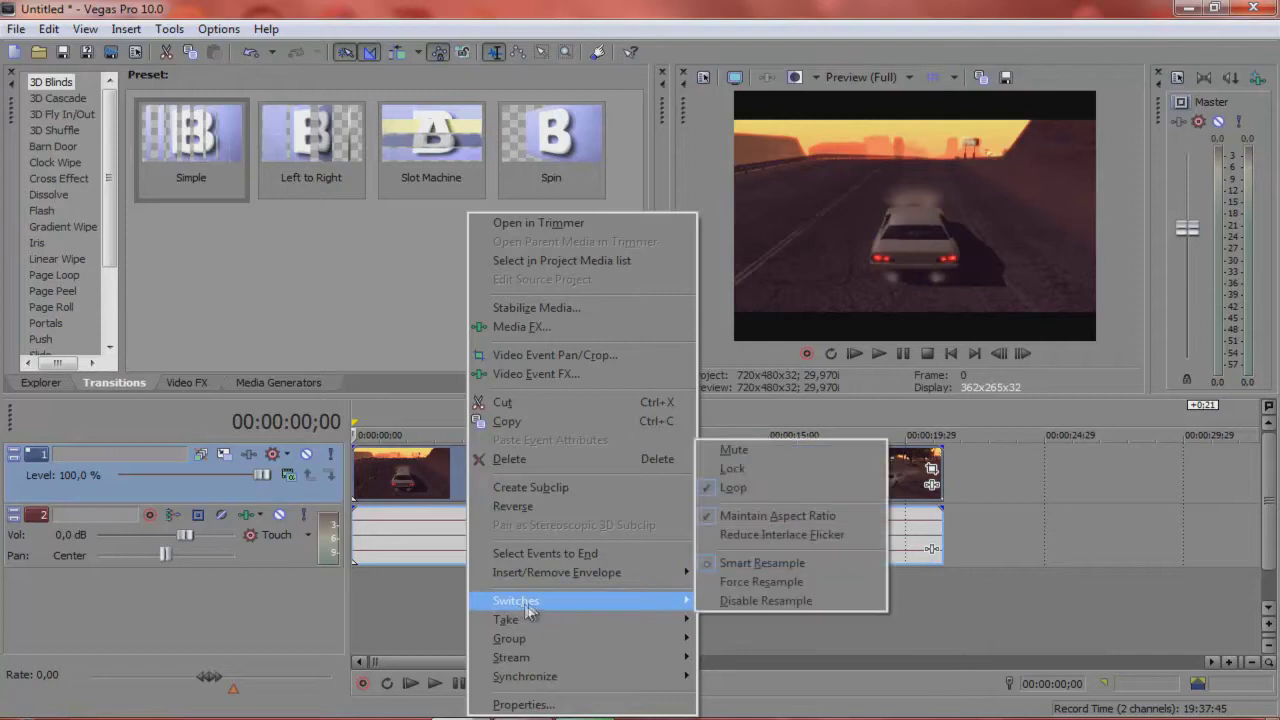
pyautogui.click(755, 516)
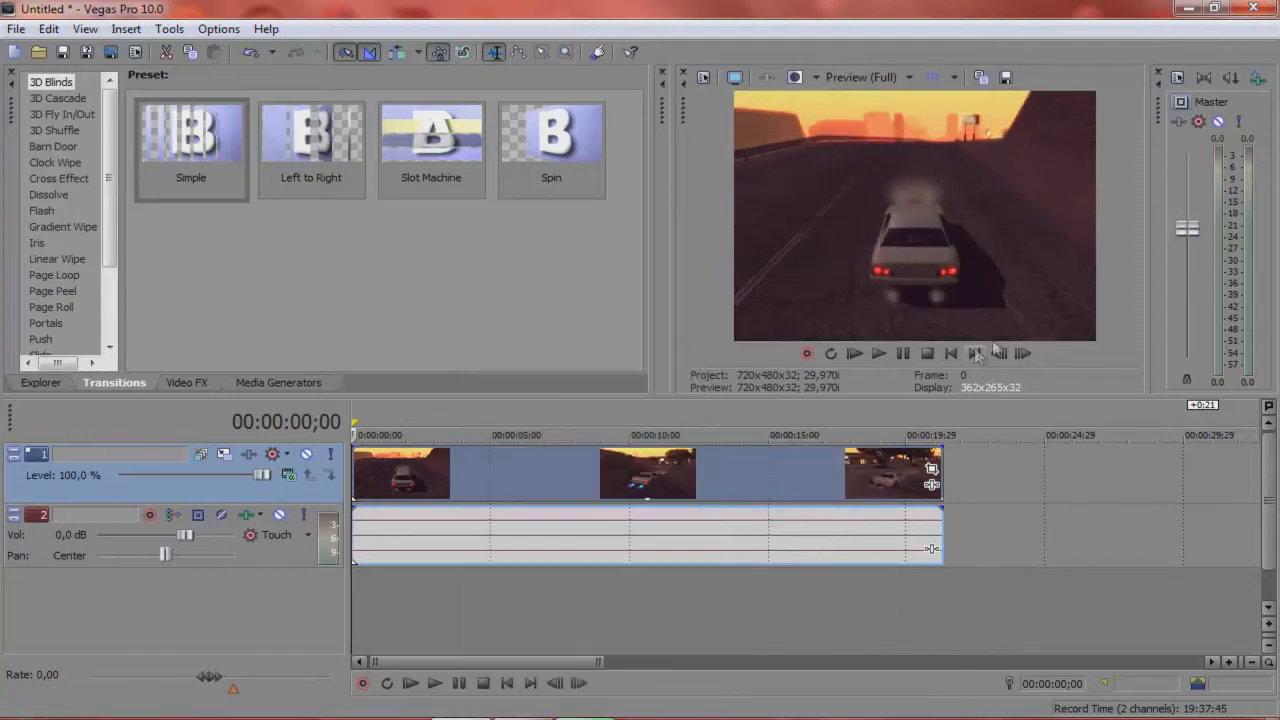
# - Add a new audio track below the clip's sound and import the Rita Ora - R.I.P (Delta Heavy Remix) MP3 into it
pyautogui.click(283, 555)
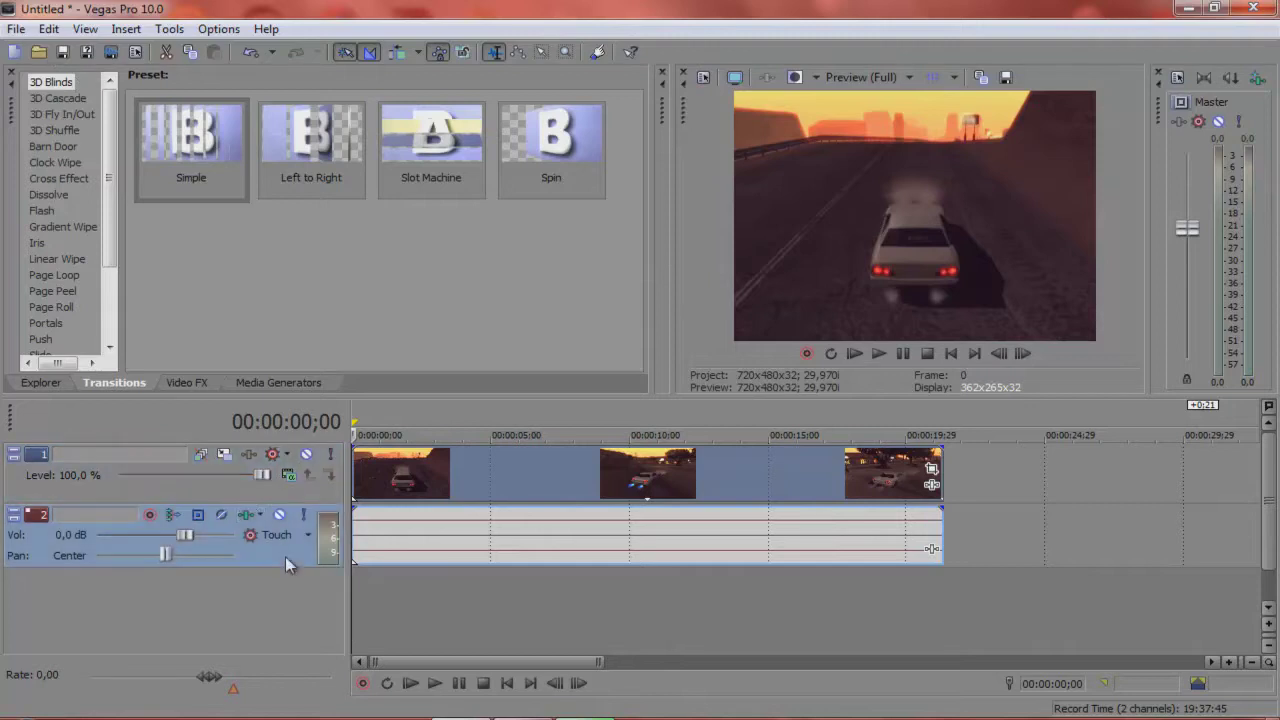
pyautogui.rightClick(181, 602)
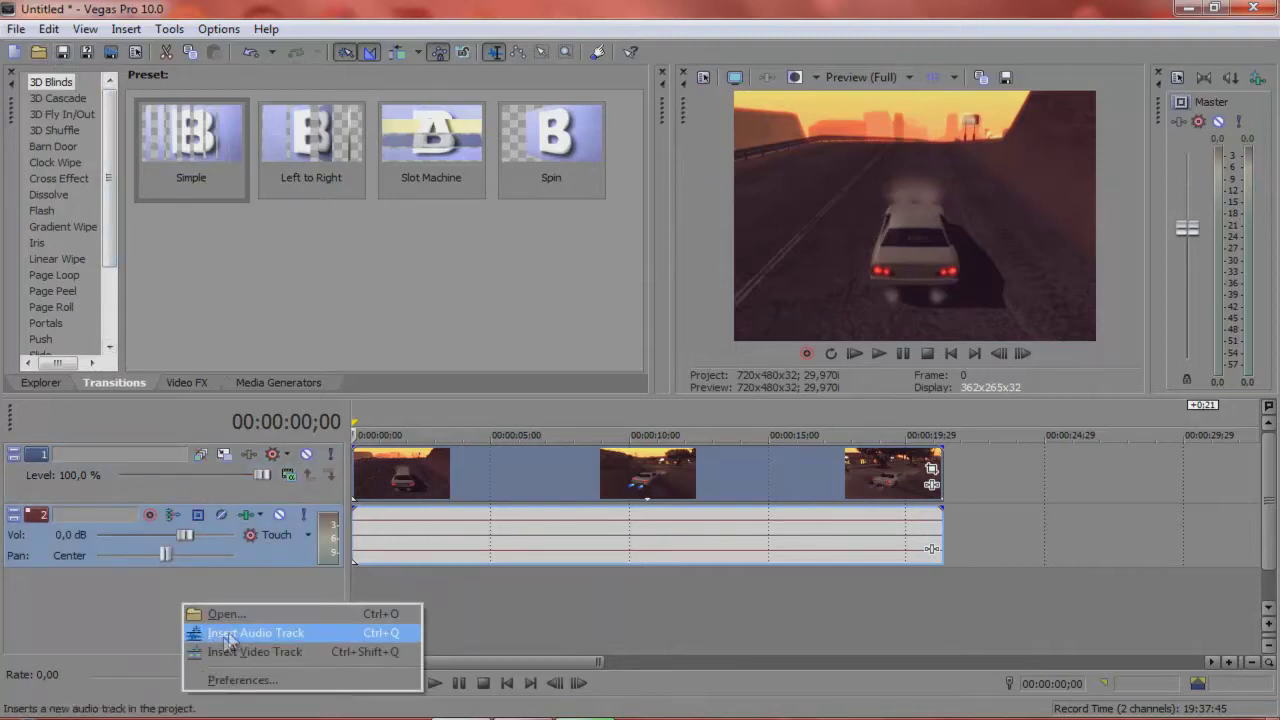
pyautogui.click(263, 636)
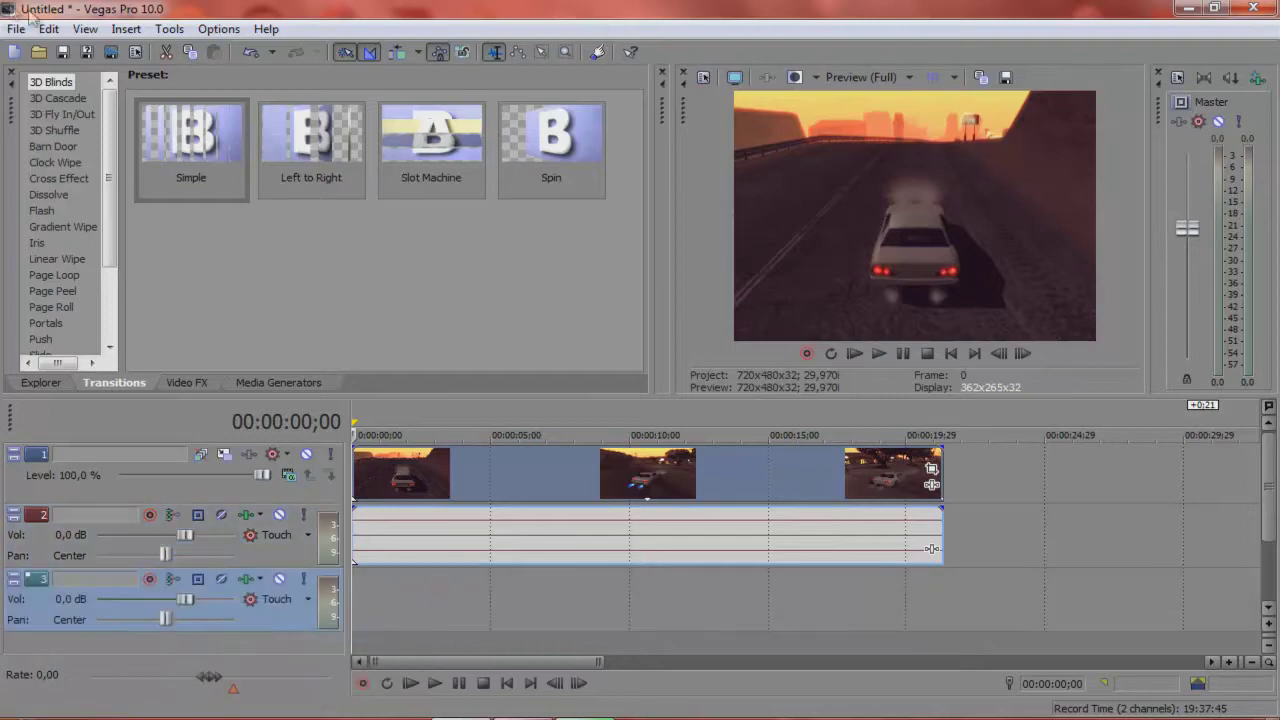
pyautogui.click(40, 52)
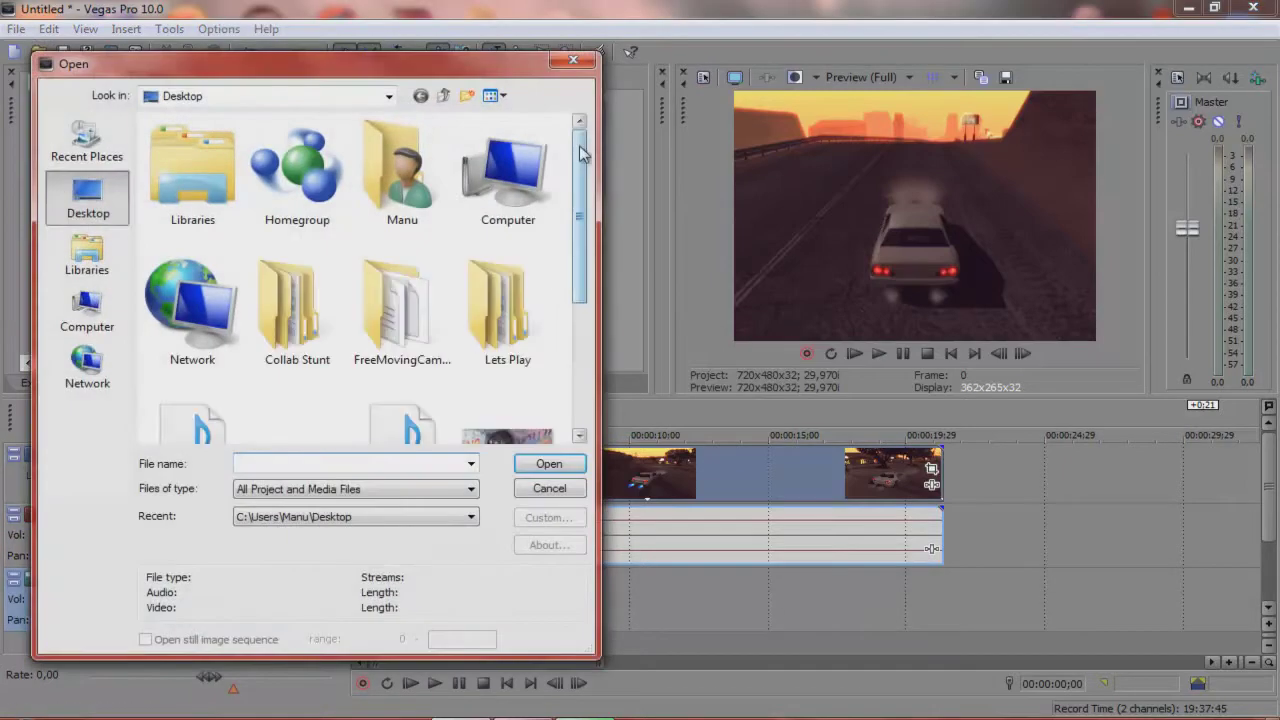
pyautogui.scroll(-1, 579, 172)
pyautogui.moveTo(579, 172); pyautogui.dragTo(576, 345)
pyautogui.click(410, 360)
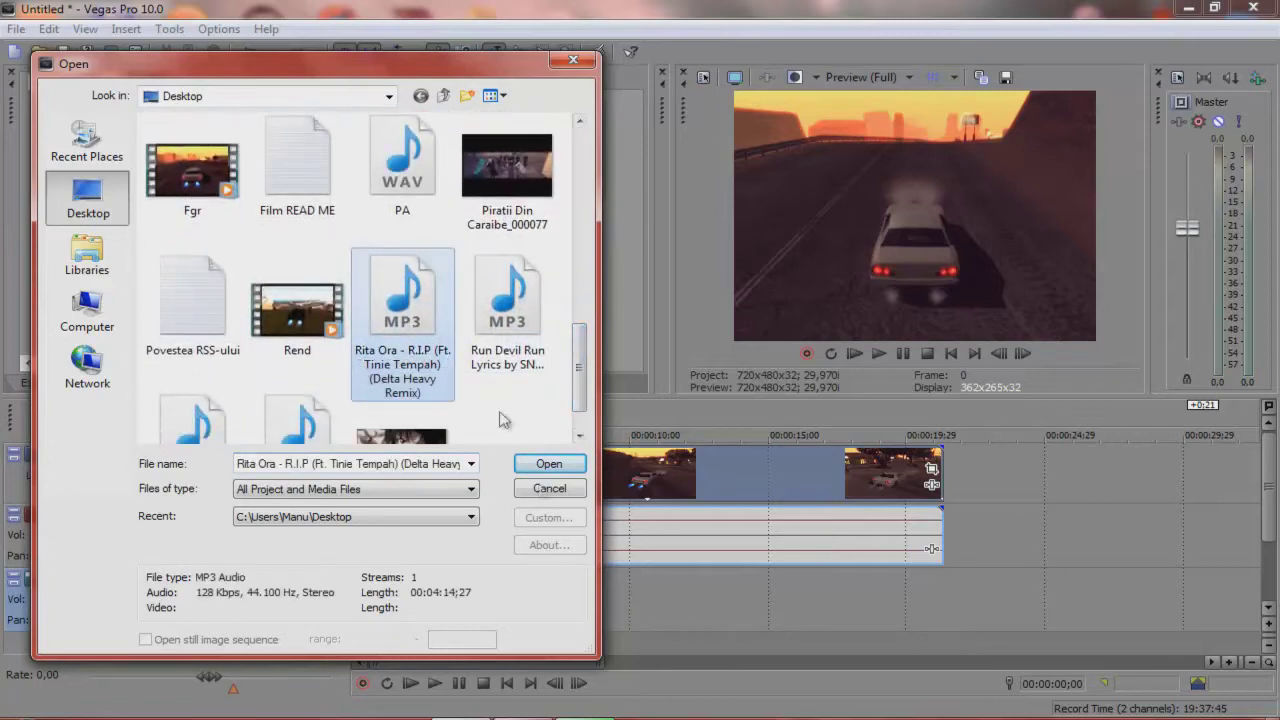
pyautogui.click(548, 466)
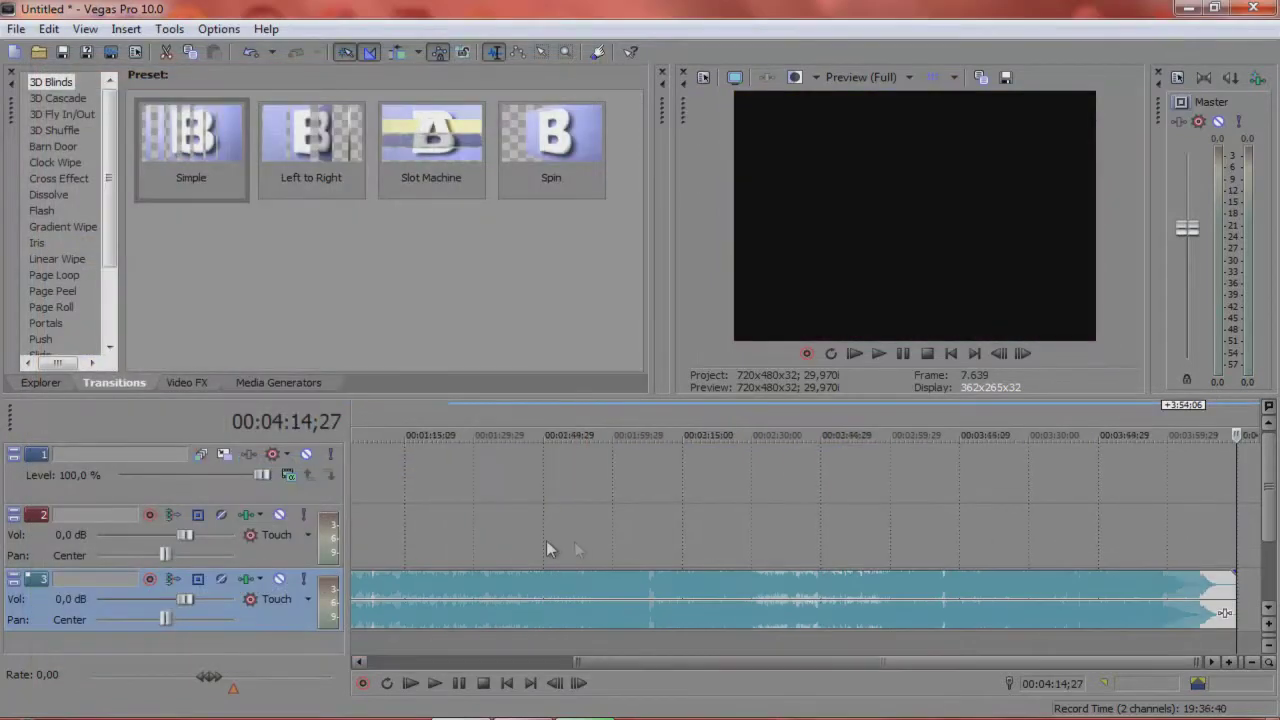
# - Trim the song's end back to the end of the video clip and return to the timeline start
pyautogui.moveTo(1230, 600); pyautogui.dragTo(450, 605)
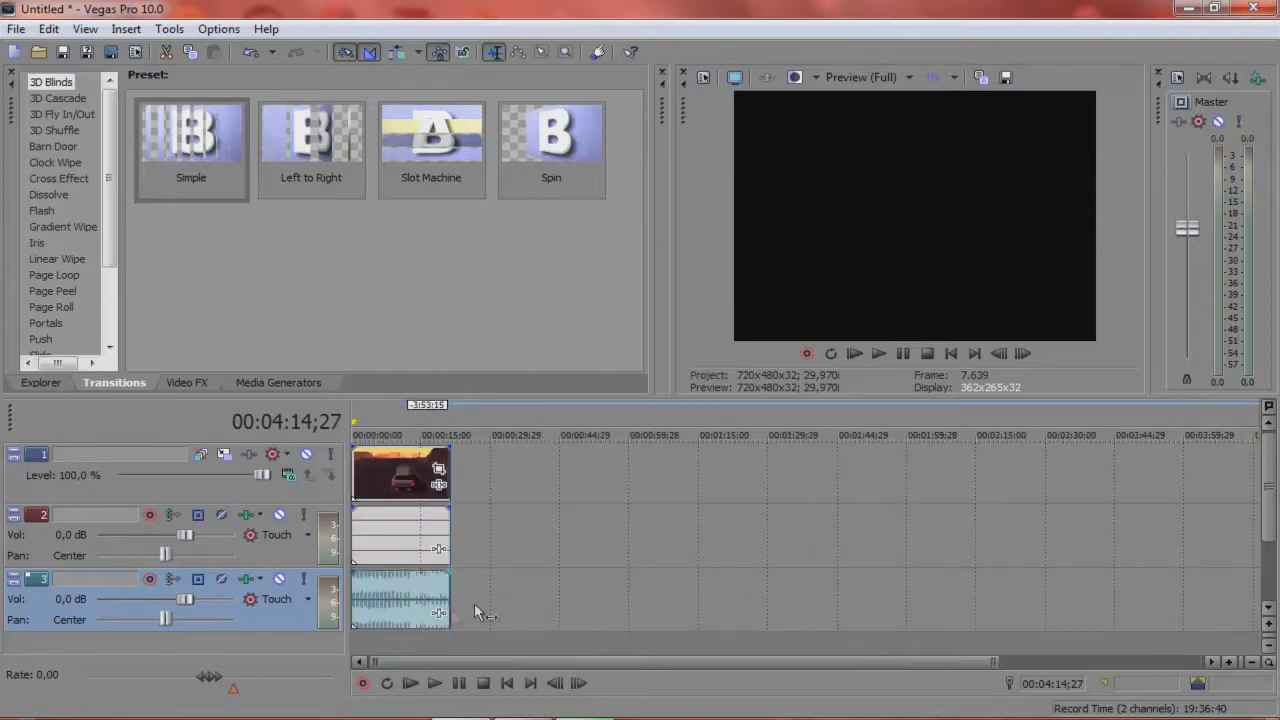
pyautogui.click(952, 356)
pyautogui.scroll(5, 390, 517)
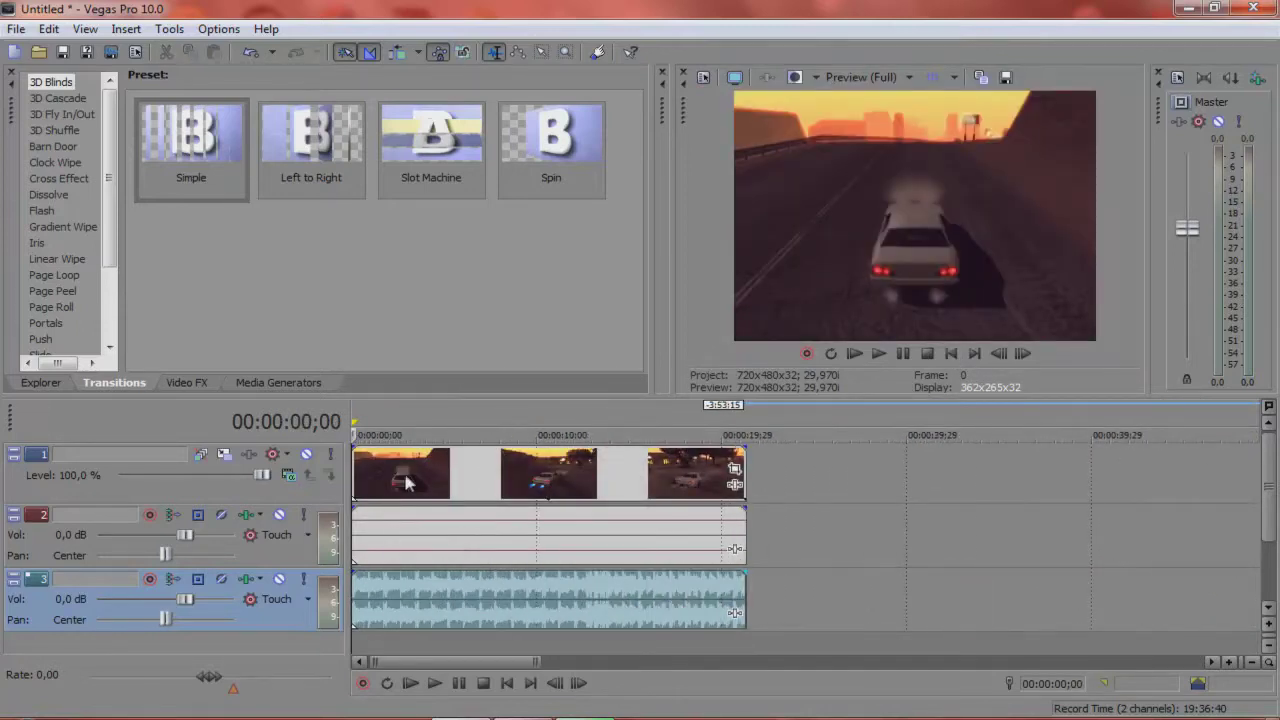
# - Cut the video clip's beginning and end so it runs from zero to about 00:00:05;26, and shorten the song to match
pyautogui.click(471, 491)
pyautogui.click(452, 490)
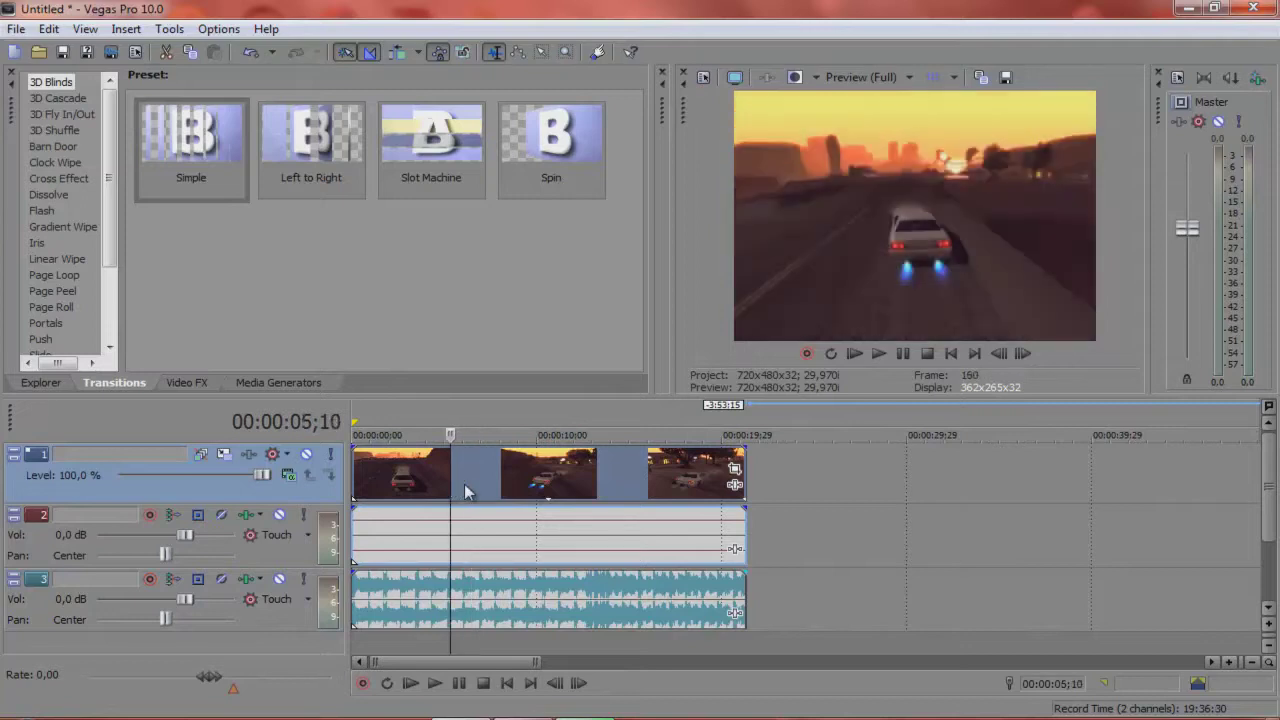
pyautogui.moveTo(357, 484); pyautogui.dragTo(395, 492)
pyautogui.moveTo(538, 497); pyautogui.dragTo(458, 494)
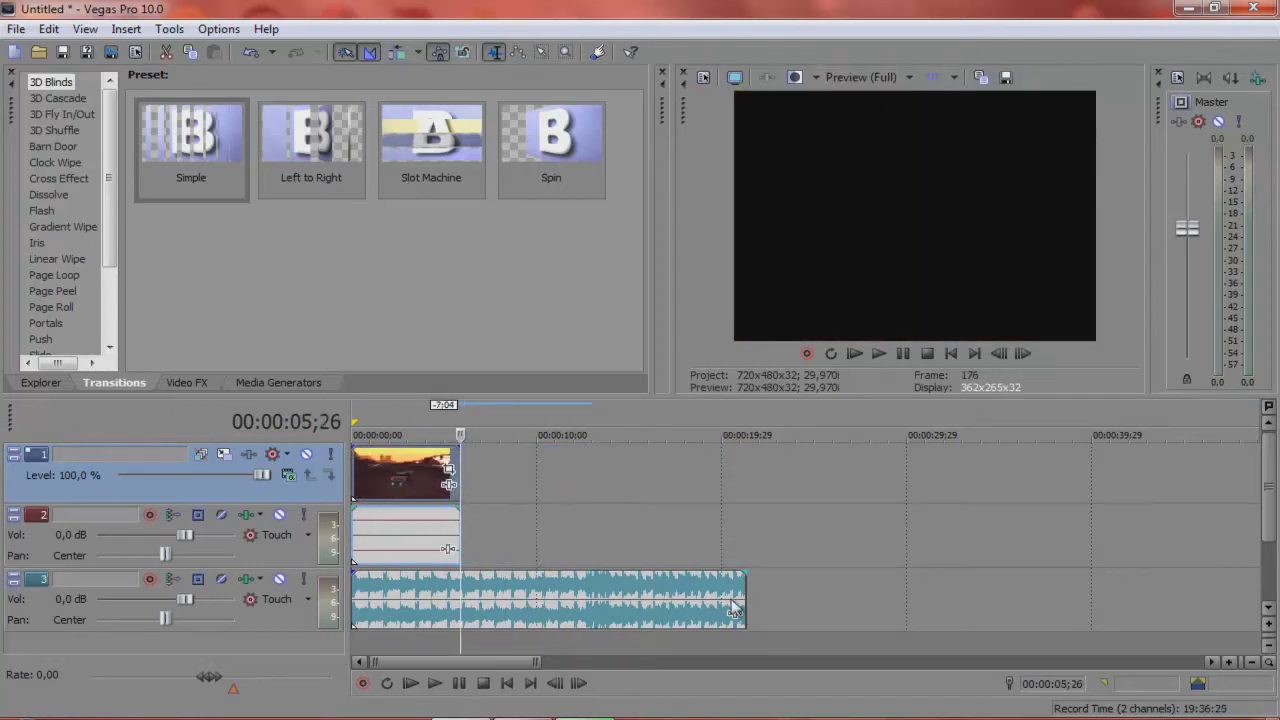
pyautogui.moveTo(741, 599); pyautogui.dragTo(460, 599)
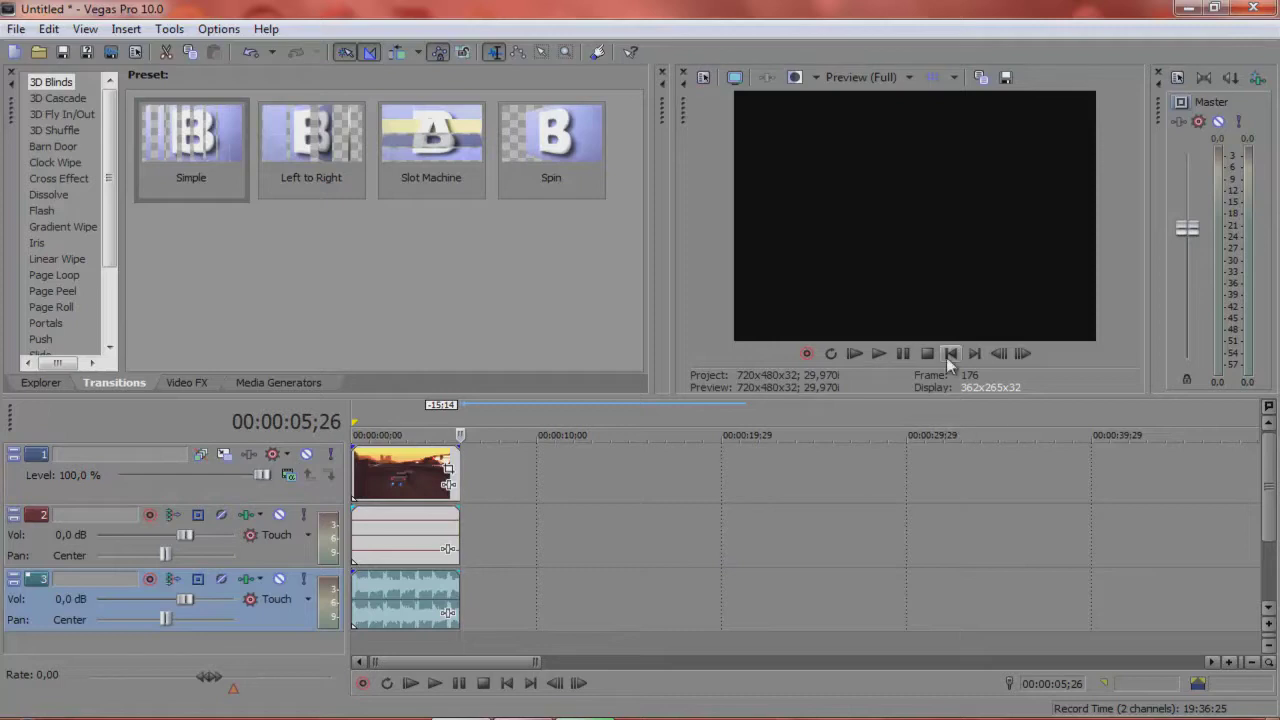
# - Play the trimmed clip with its music from the beginning and examine the song's beats in the waveform
pyautogui.click(950, 355)
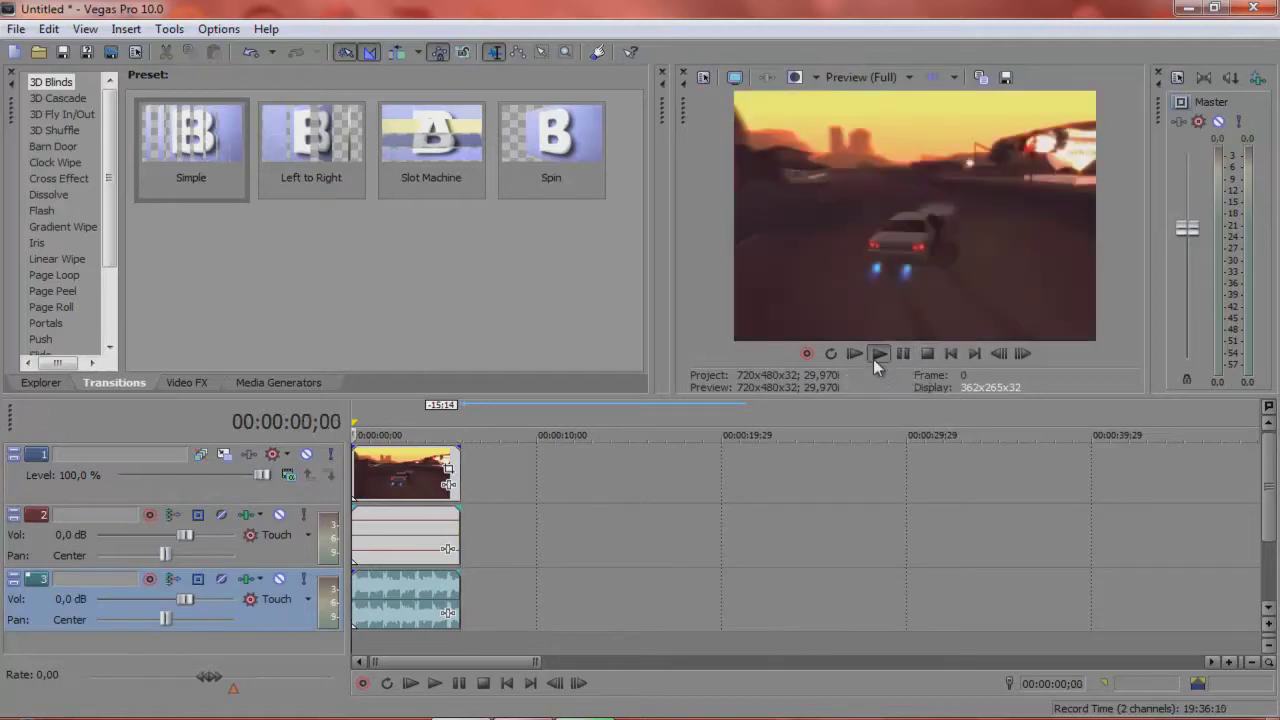
pyautogui.click(873, 359)
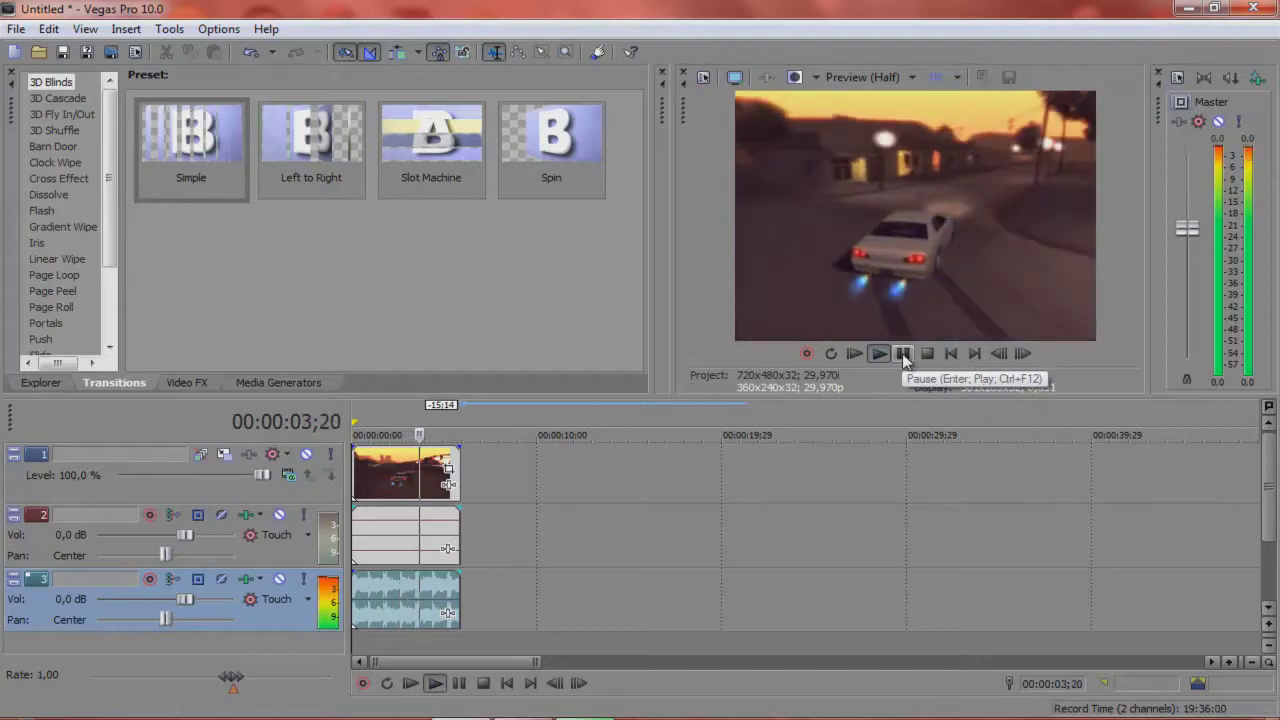
pyautogui.click(903, 355)
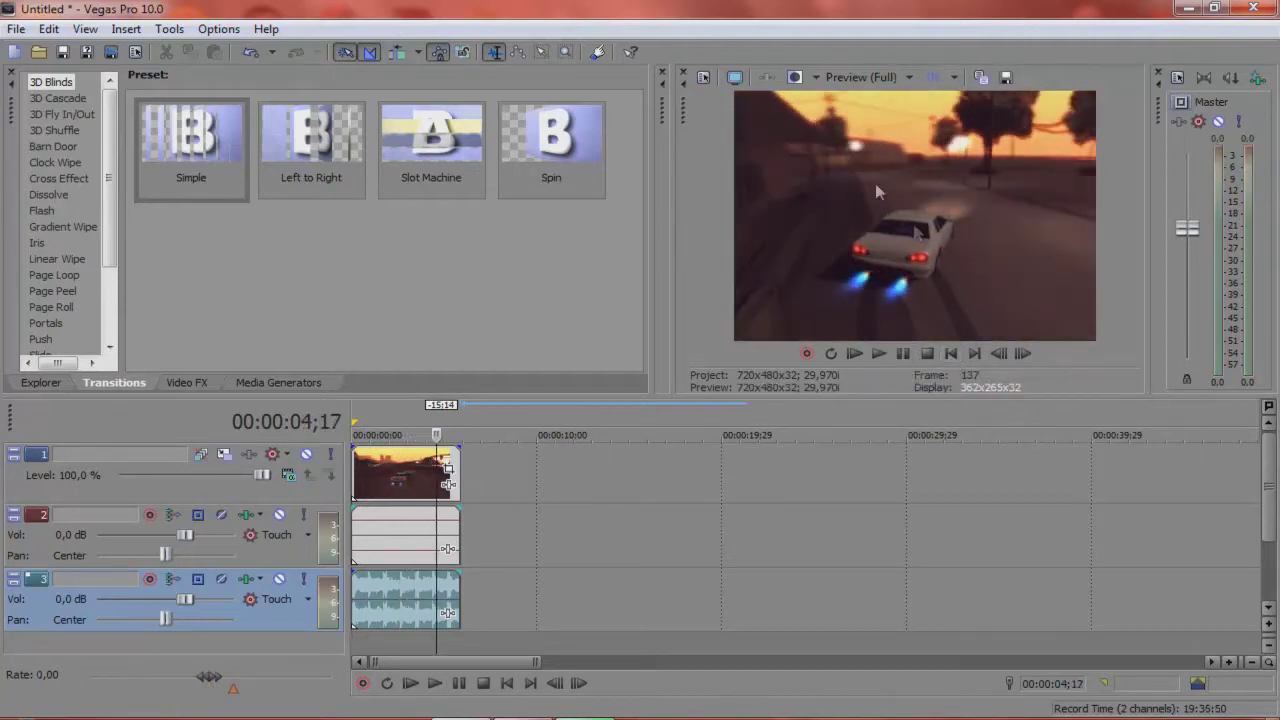
pyautogui.click(951, 352)
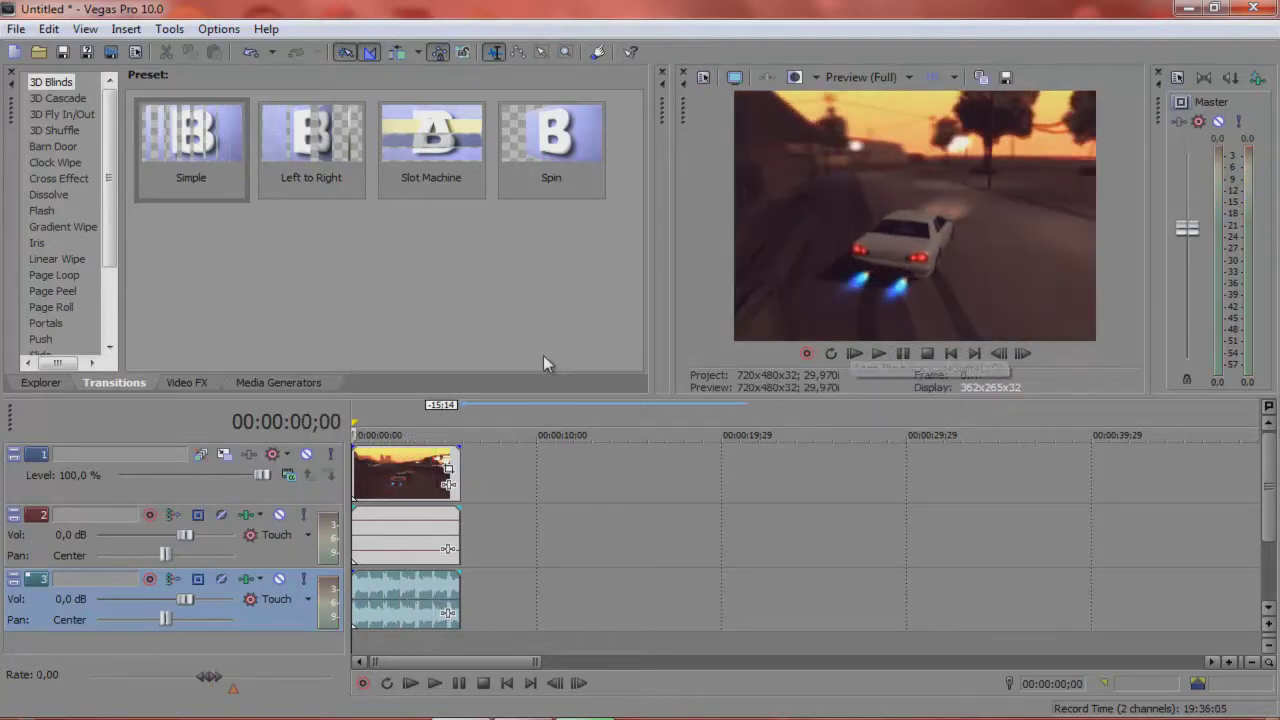
pyautogui.scroll(2, 440, 503)
pyautogui.scroll(-1, 440, 503)
pyautogui.scroll(2, 438, 500)
pyautogui.scroll(-1, 436, 496)
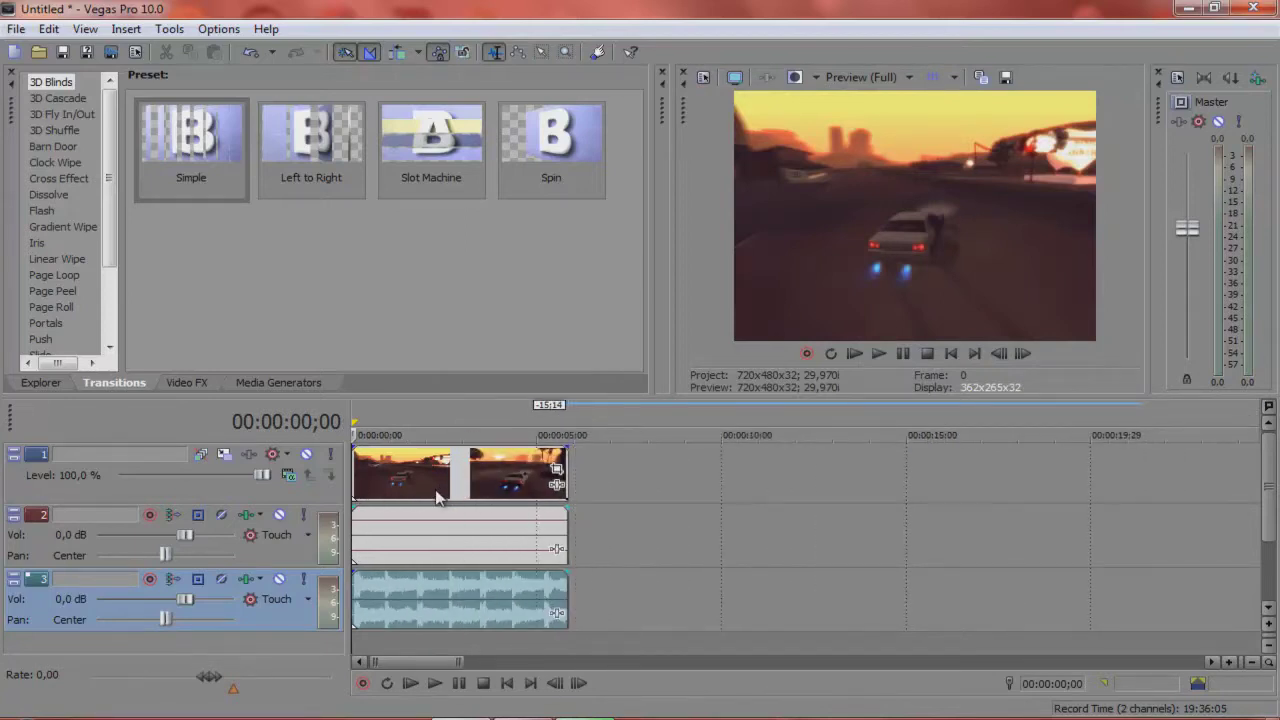
pyautogui.scroll(4, 436, 494)
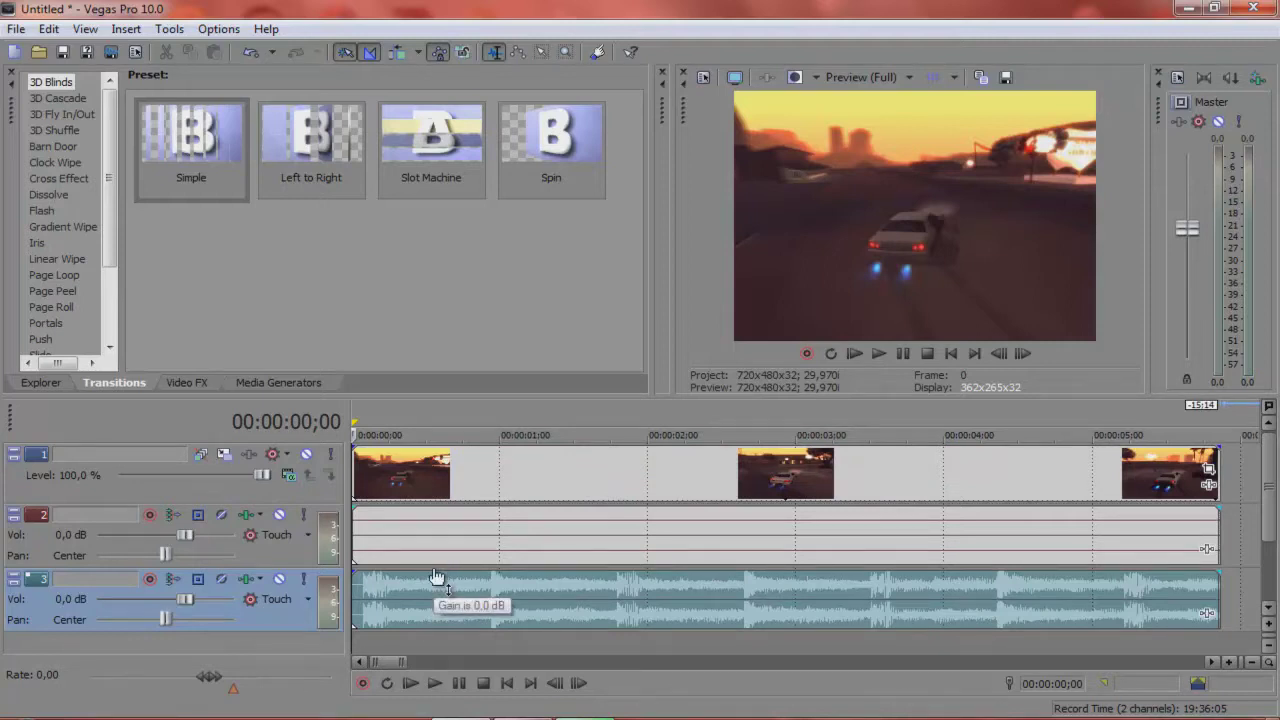
pyautogui.click(878, 354)
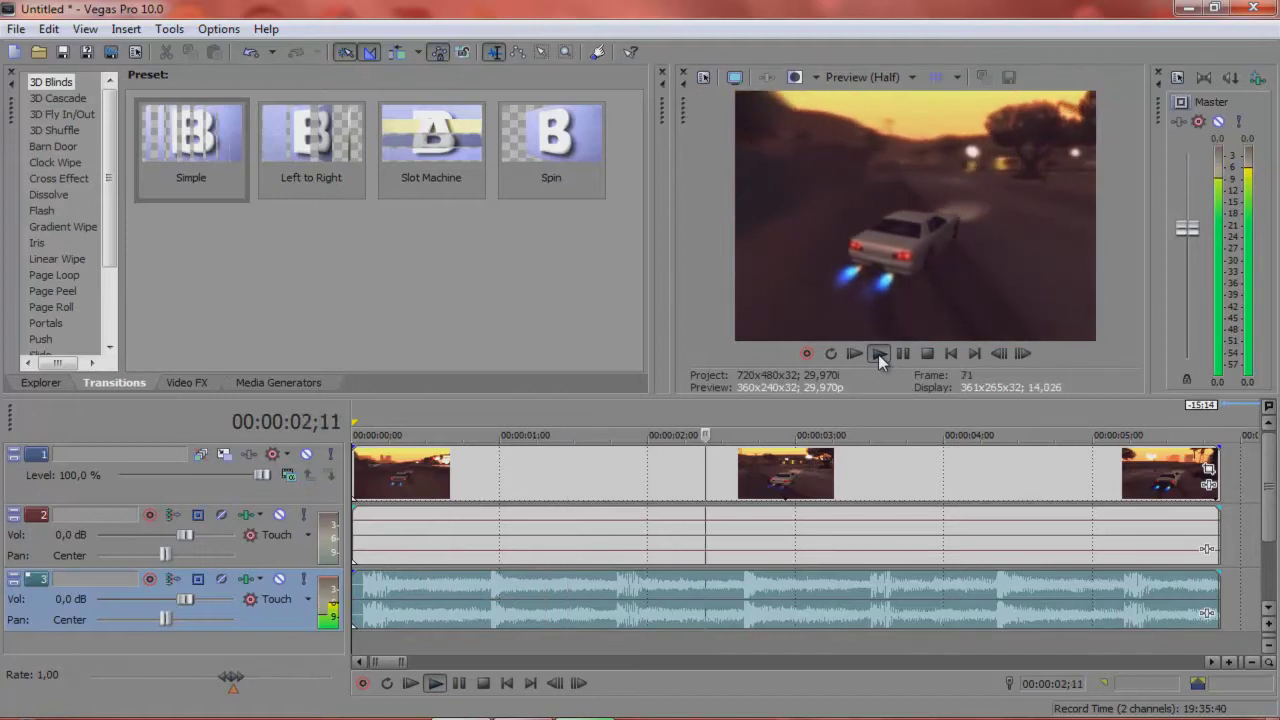
pyautogui.click(903, 353)
pyautogui.click(951, 354)
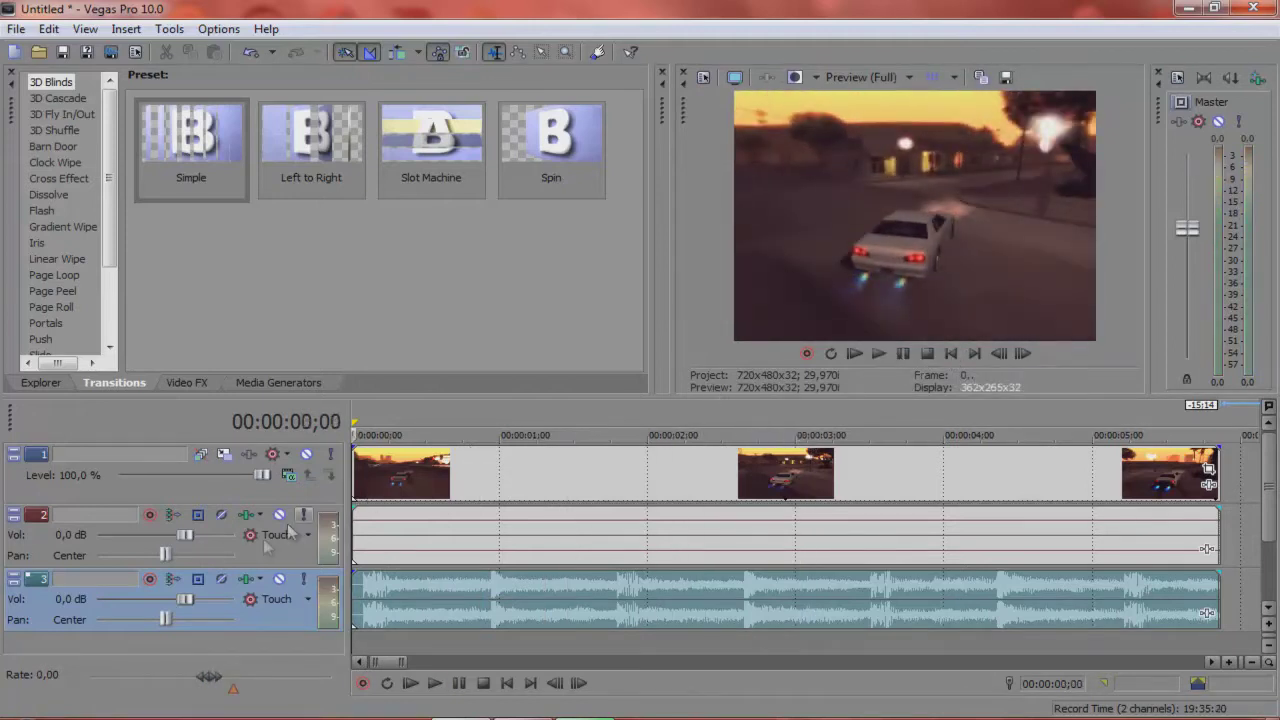
# - Lower the music track's volume to -2.6 dB and slow the playback rate to 0.48
pyautogui.moveTo(178, 601); pyautogui.dragTo(159, 601)
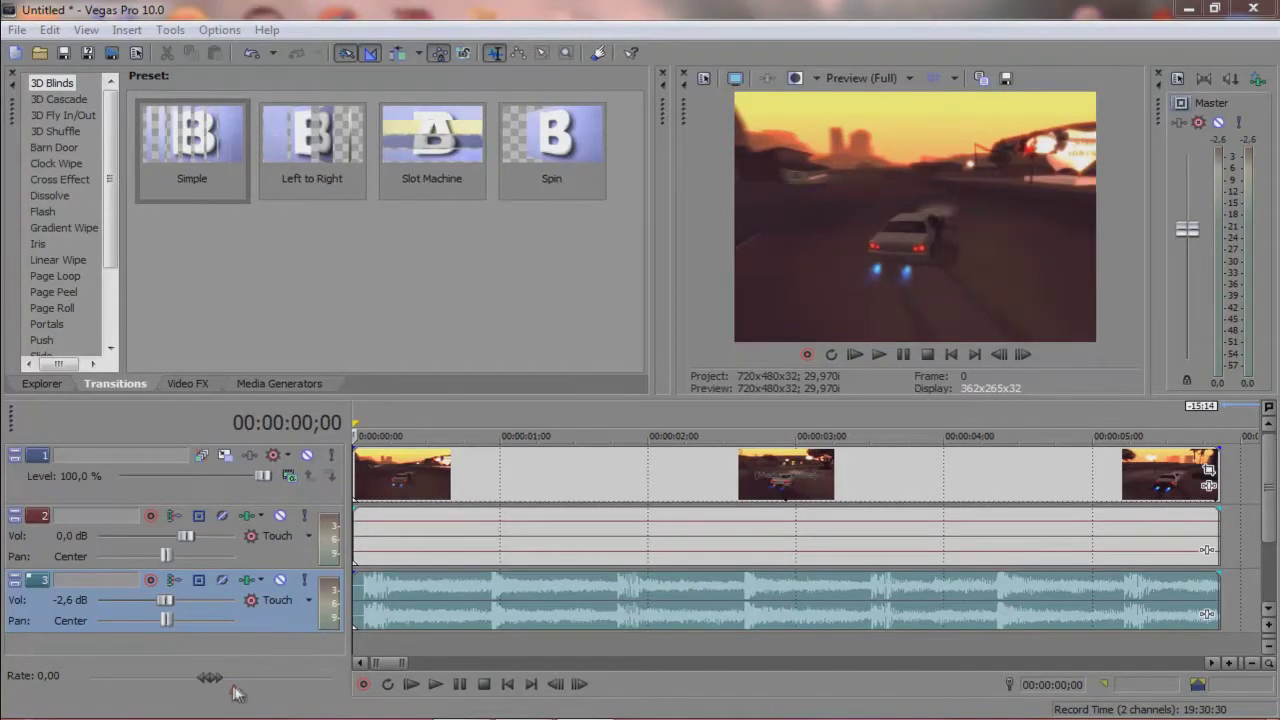
pyautogui.moveTo(232, 694); pyautogui.dragTo(233, 694)
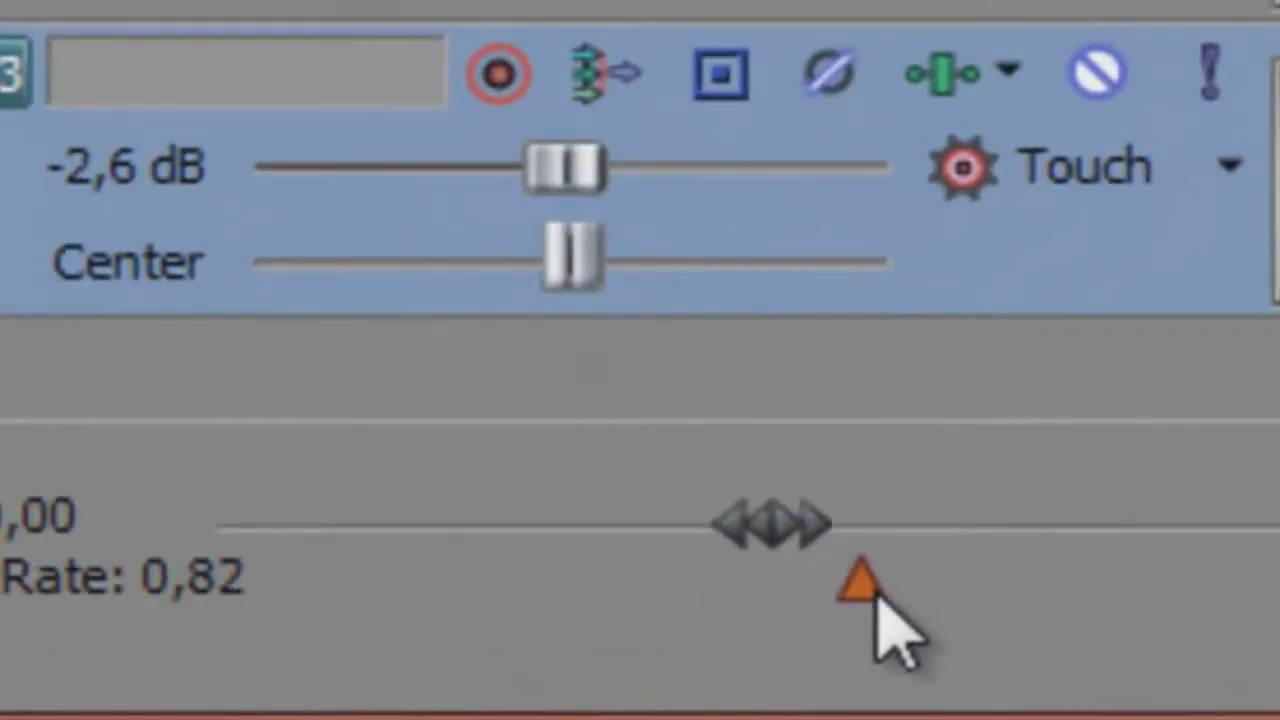
pyautogui.moveTo(876, 593); pyautogui.dragTo(838, 608)
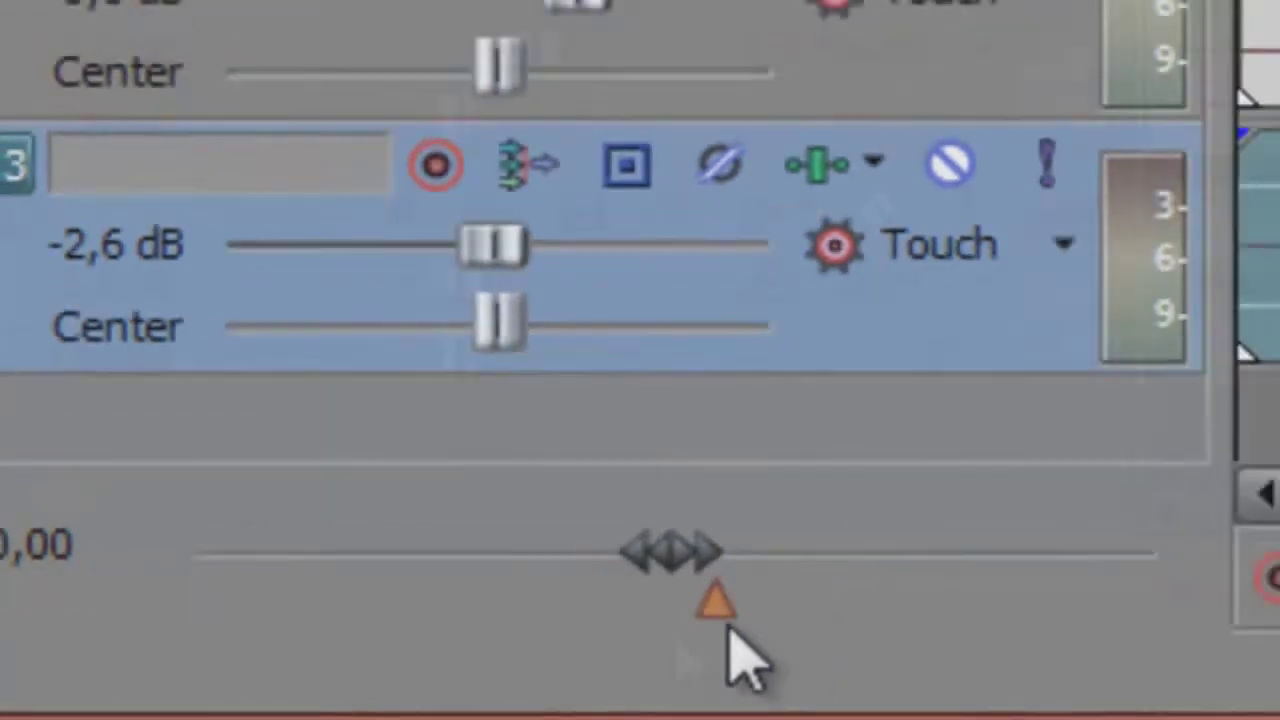
pyautogui.moveTo(728, 628); pyautogui.dragTo(728, 630)
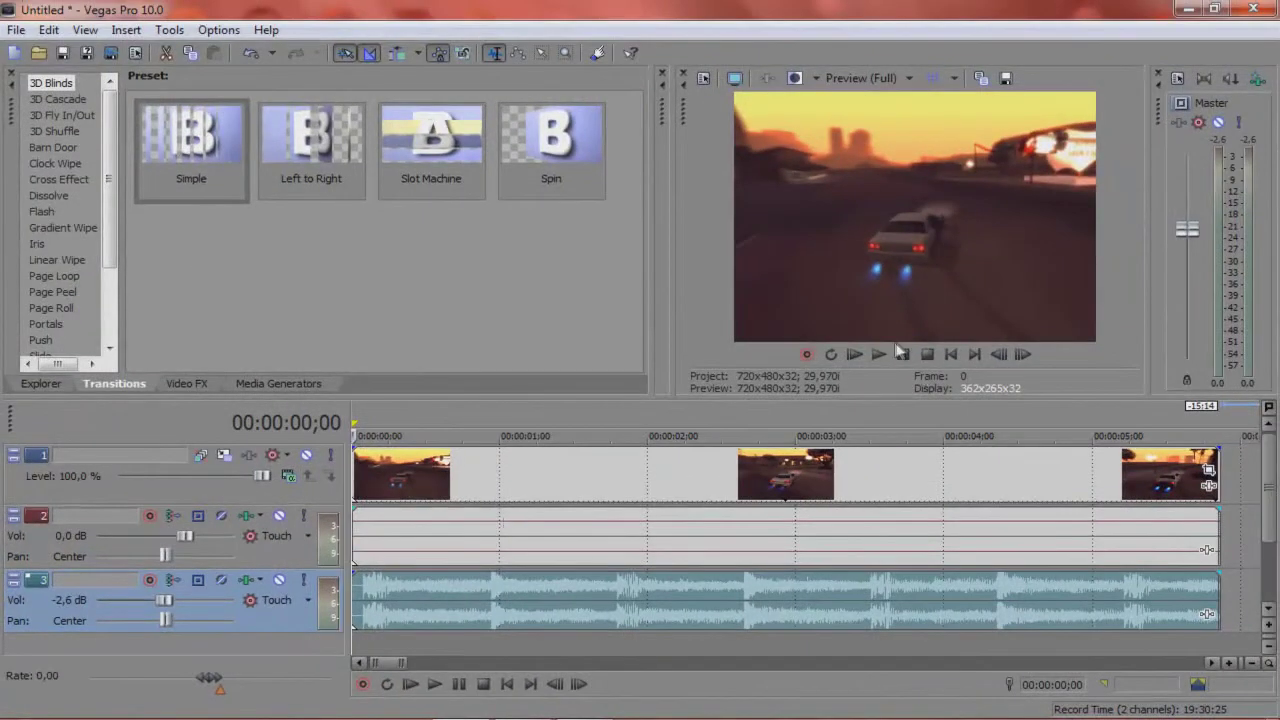
# - Preview the clip and music at the slowed rate from the beginning, returning to the timeline start after each playback
pyautogui.click(886, 350)
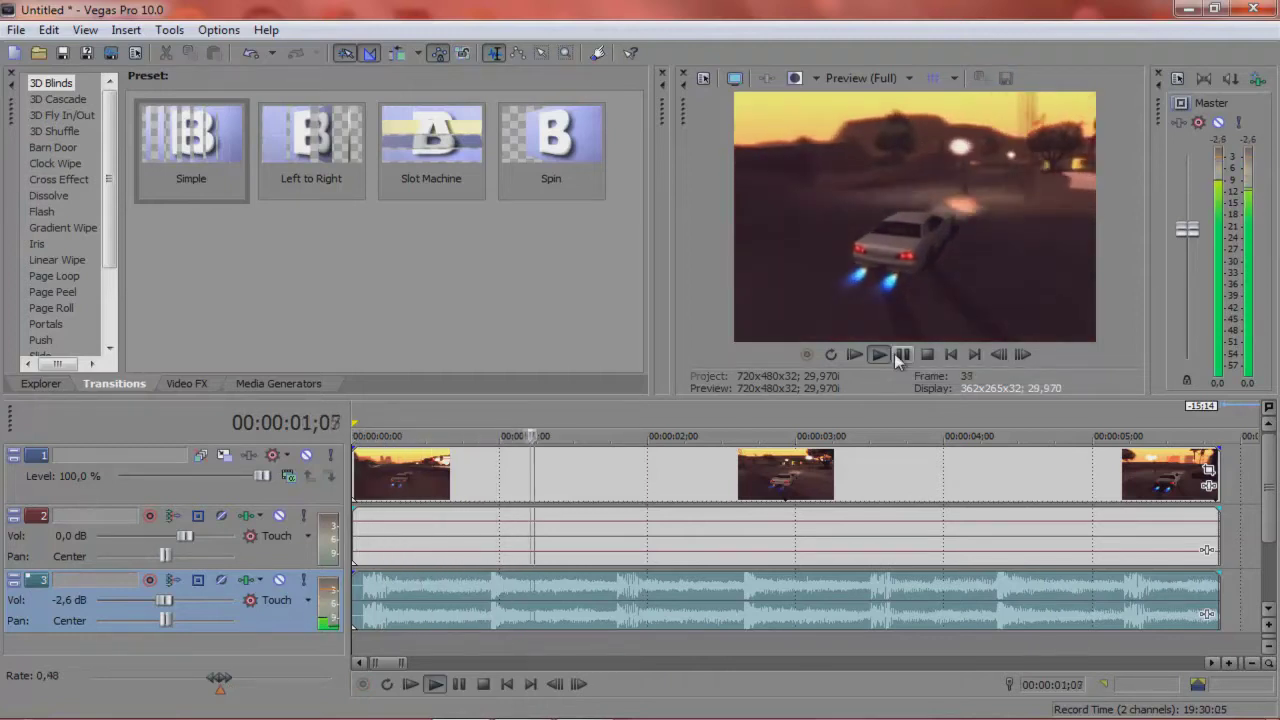
pyautogui.click(899, 356)
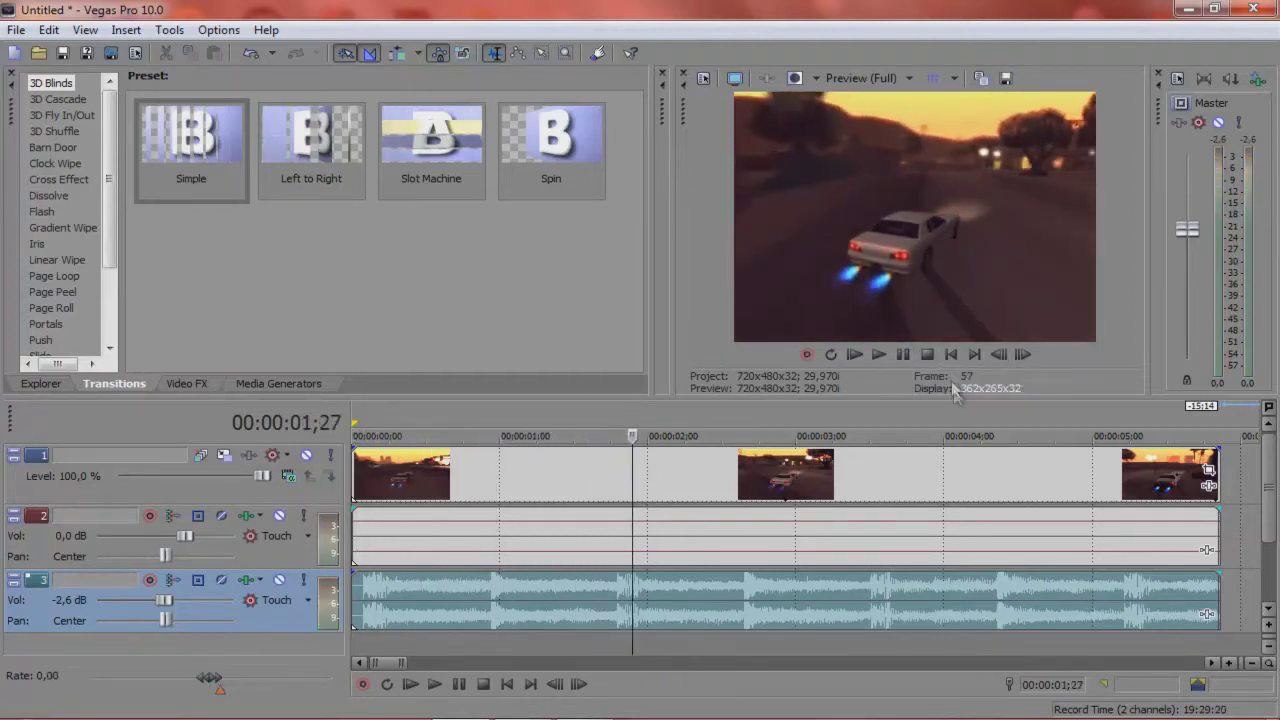
pyautogui.click(950, 356)
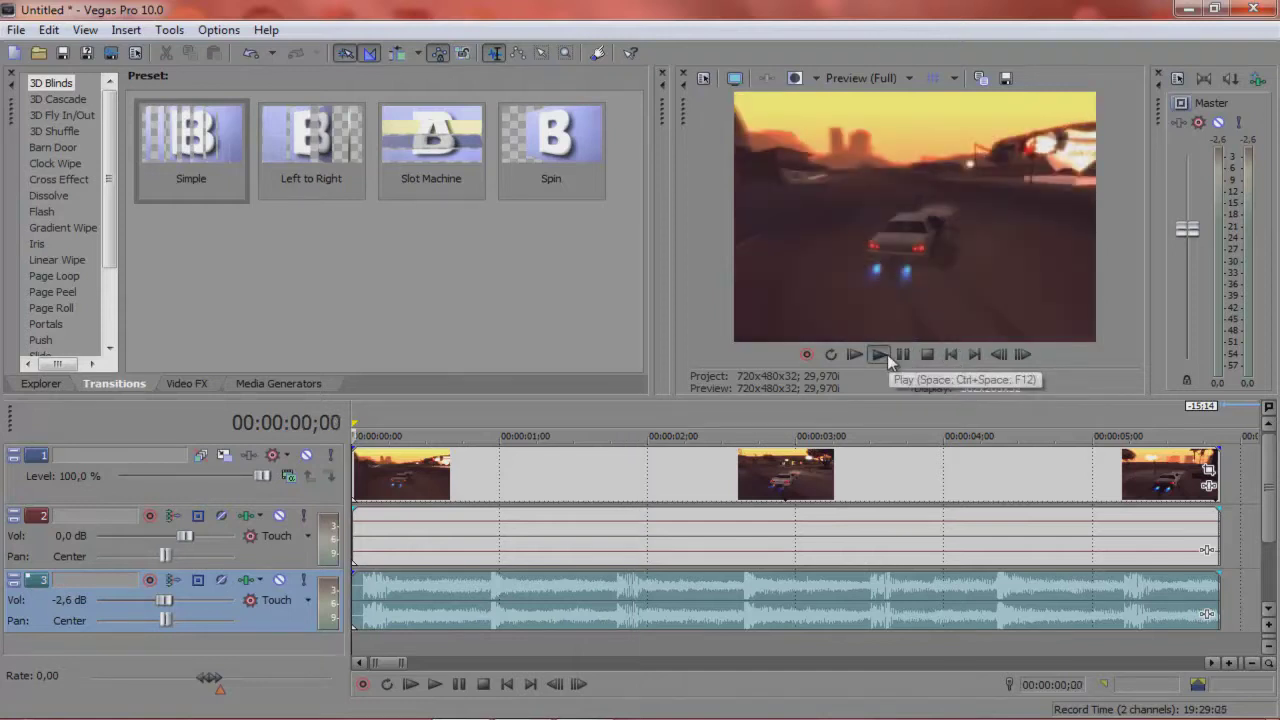
pyautogui.click(887, 356)
pyautogui.click(901, 355)
pyautogui.click(950, 355)
# - Play the clip from the start at the slowed rate and place a marker on each of the seven song beats
pyautogui.scroll(2, 475, 608)
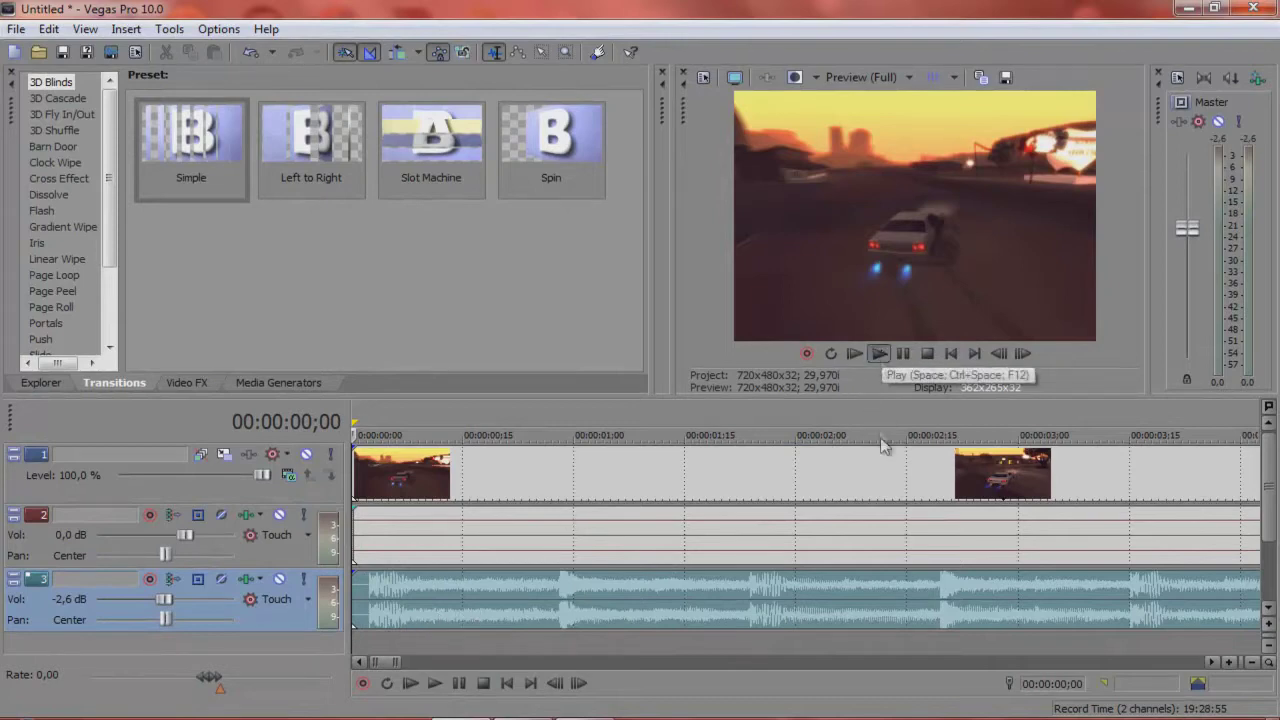
pyautogui.press('space')
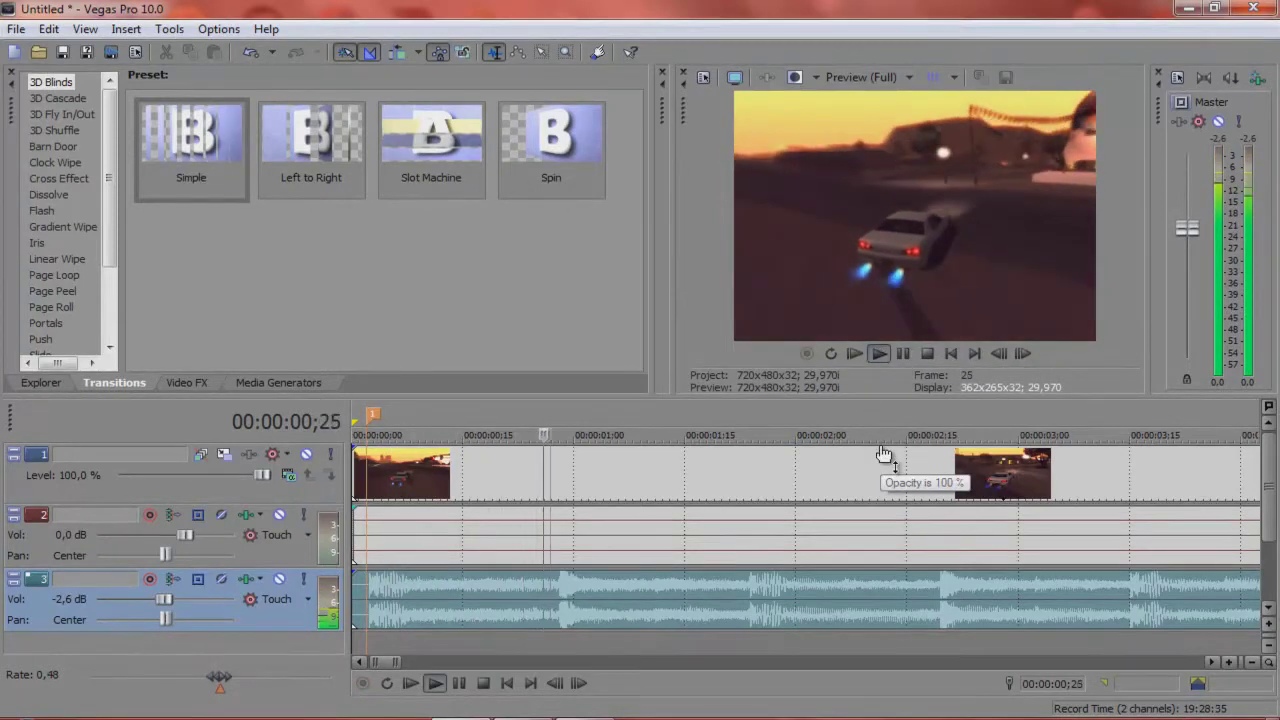
pyautogui.press('m')
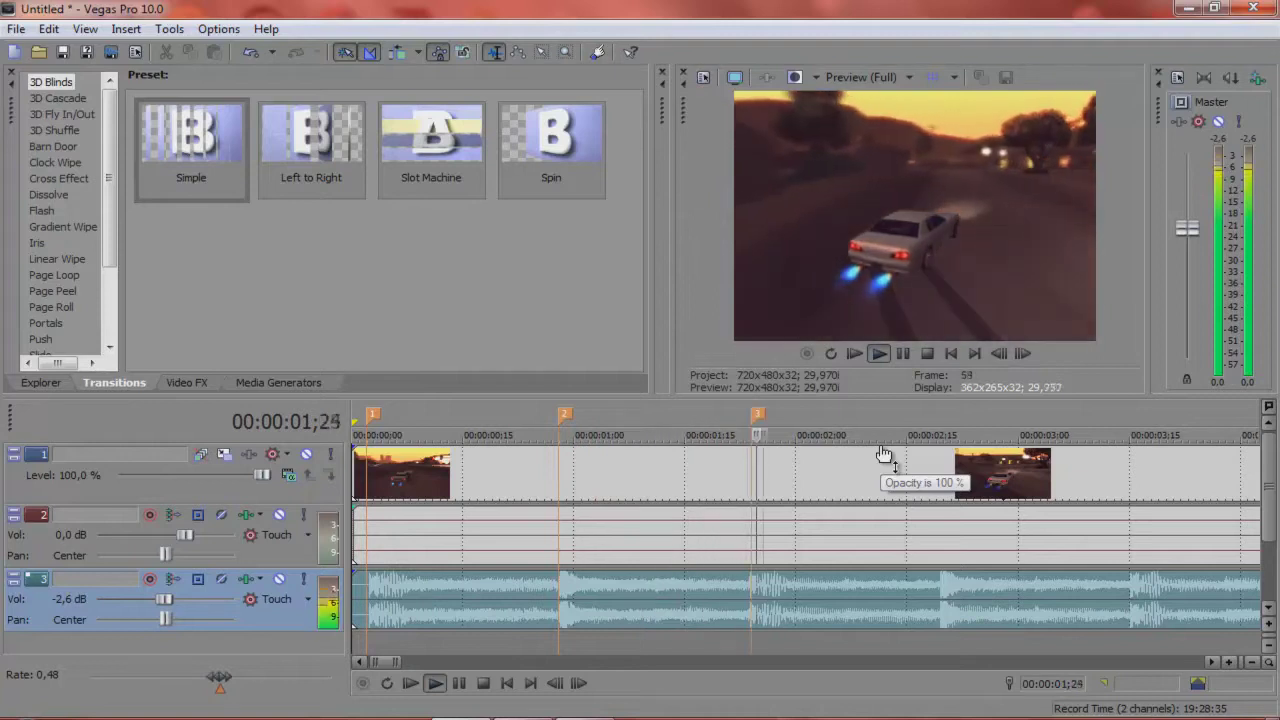
pyautogui.press('m')
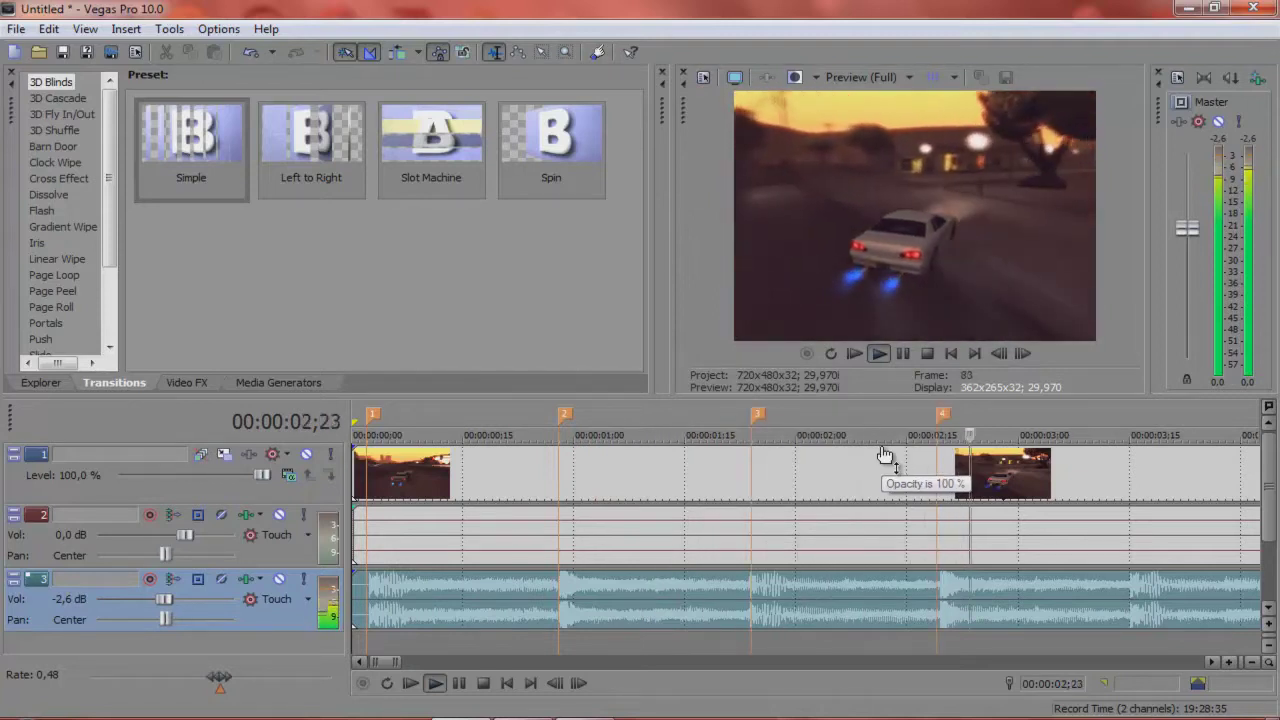
pyautogui.press('m')
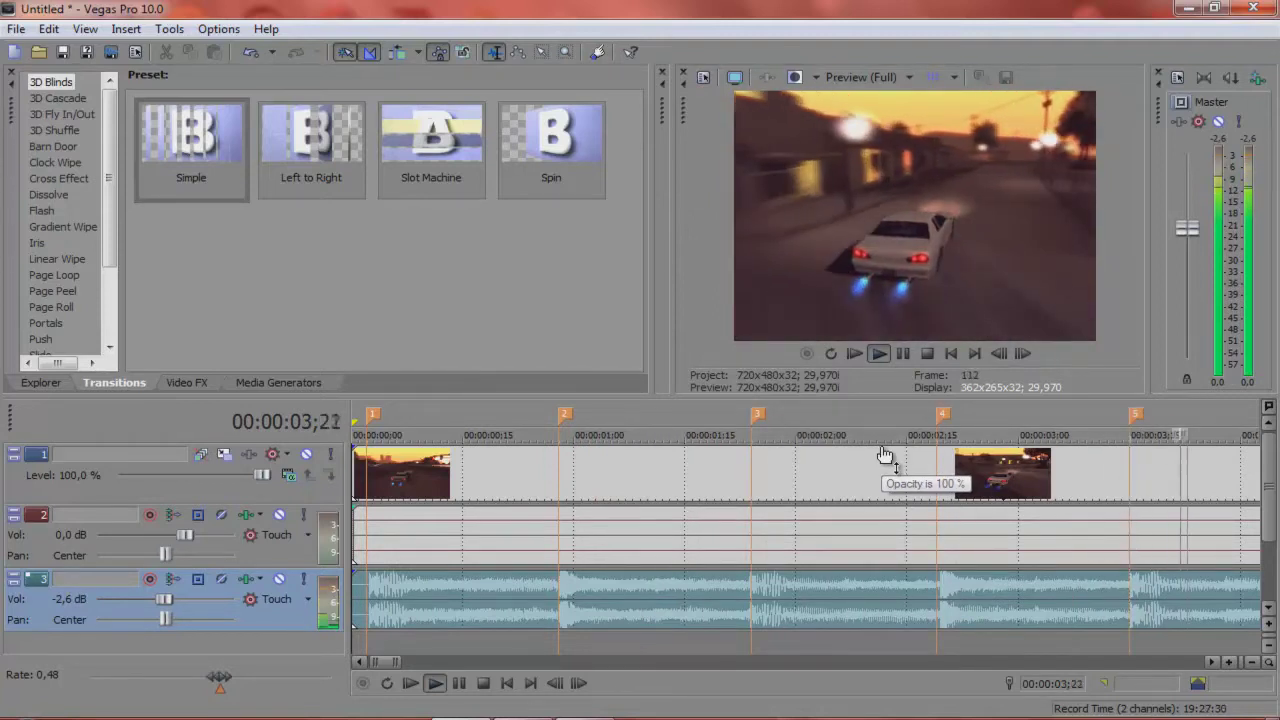
pyautogui.press('m')
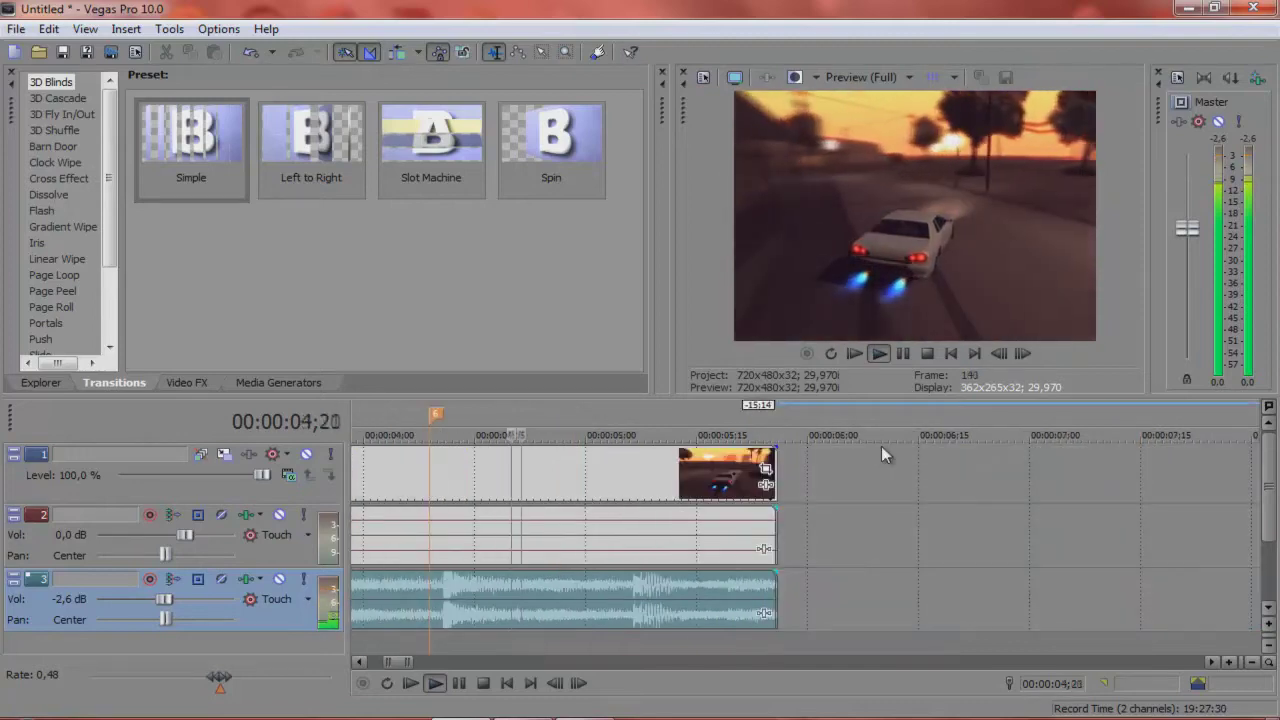
pyautogui.press('m')
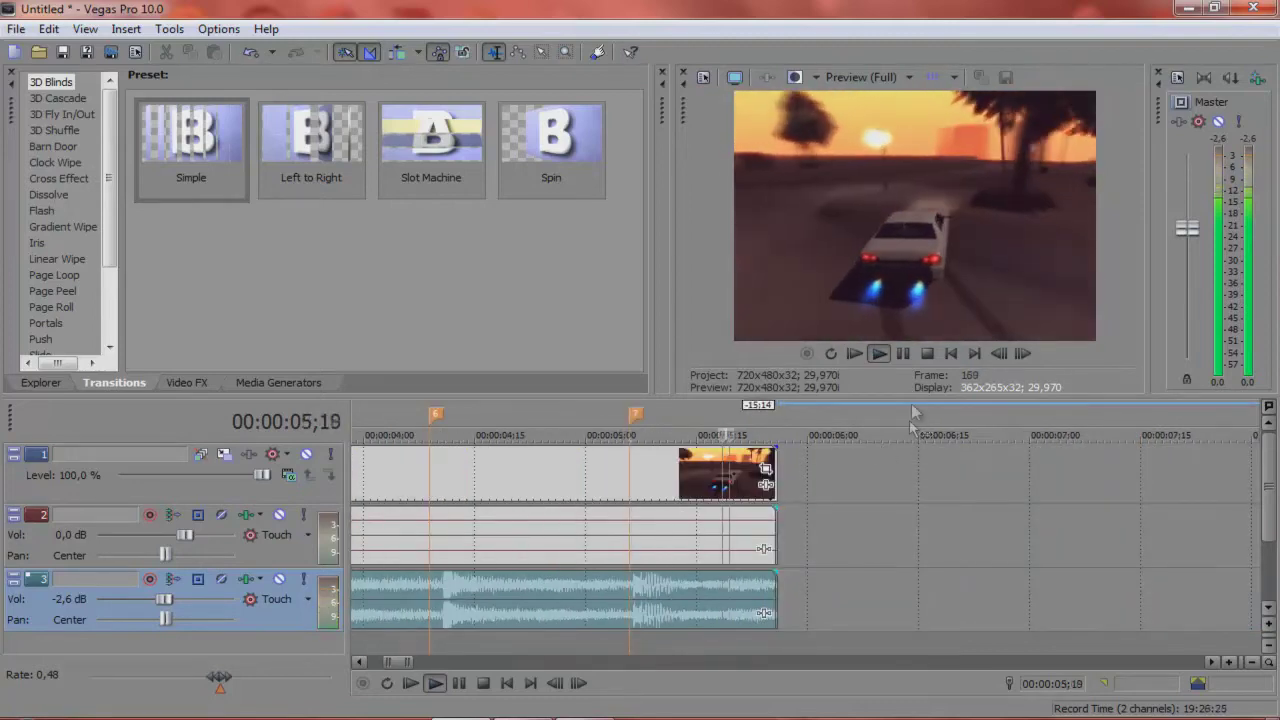
pyautogui.click(780, 407)
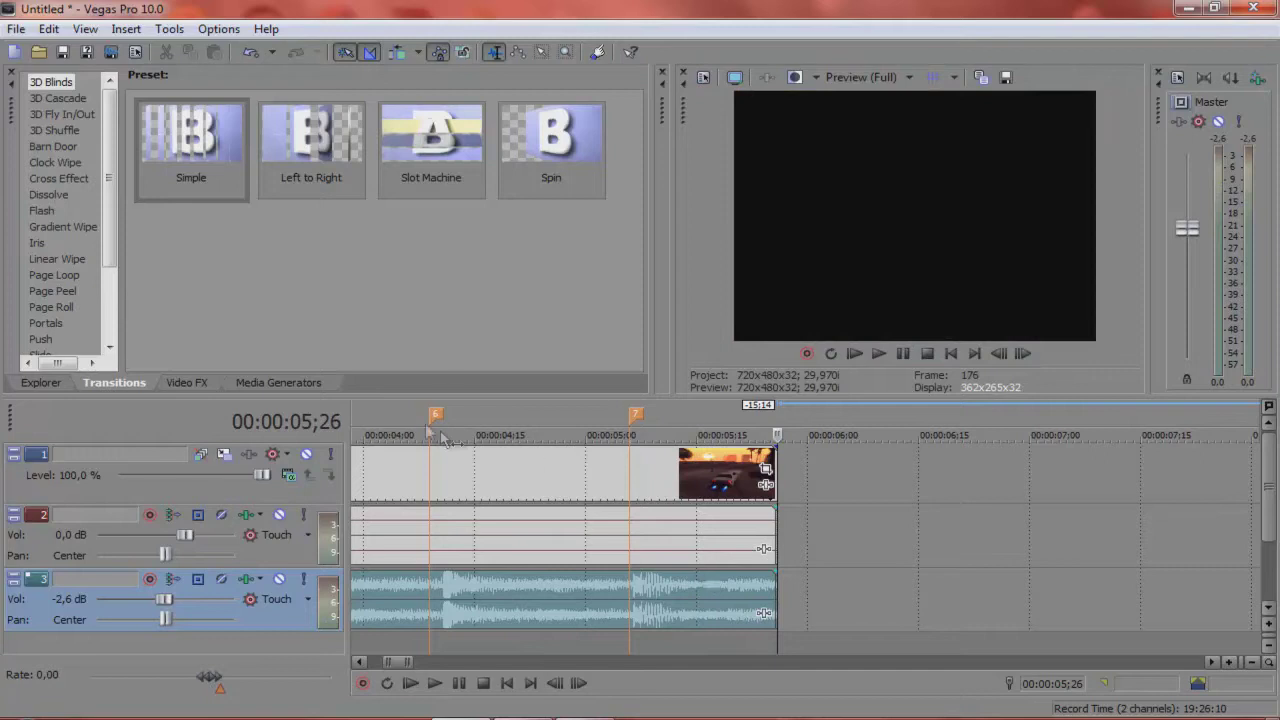
# - Move marker 6 onto its beat in the song's waveform at about 00:00:04;11
pyautogui.click(441, 421)
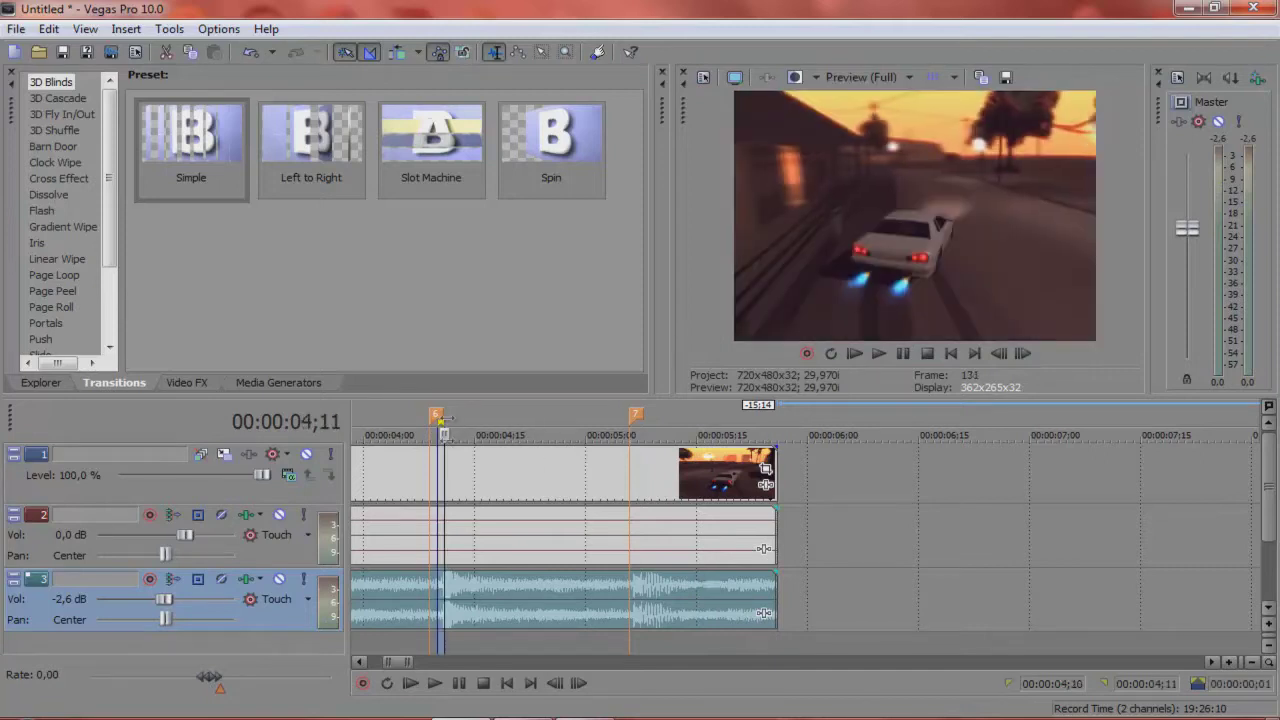
pyautogui.moveTo(441, 421); pyautogui.dragTo(450, 420)
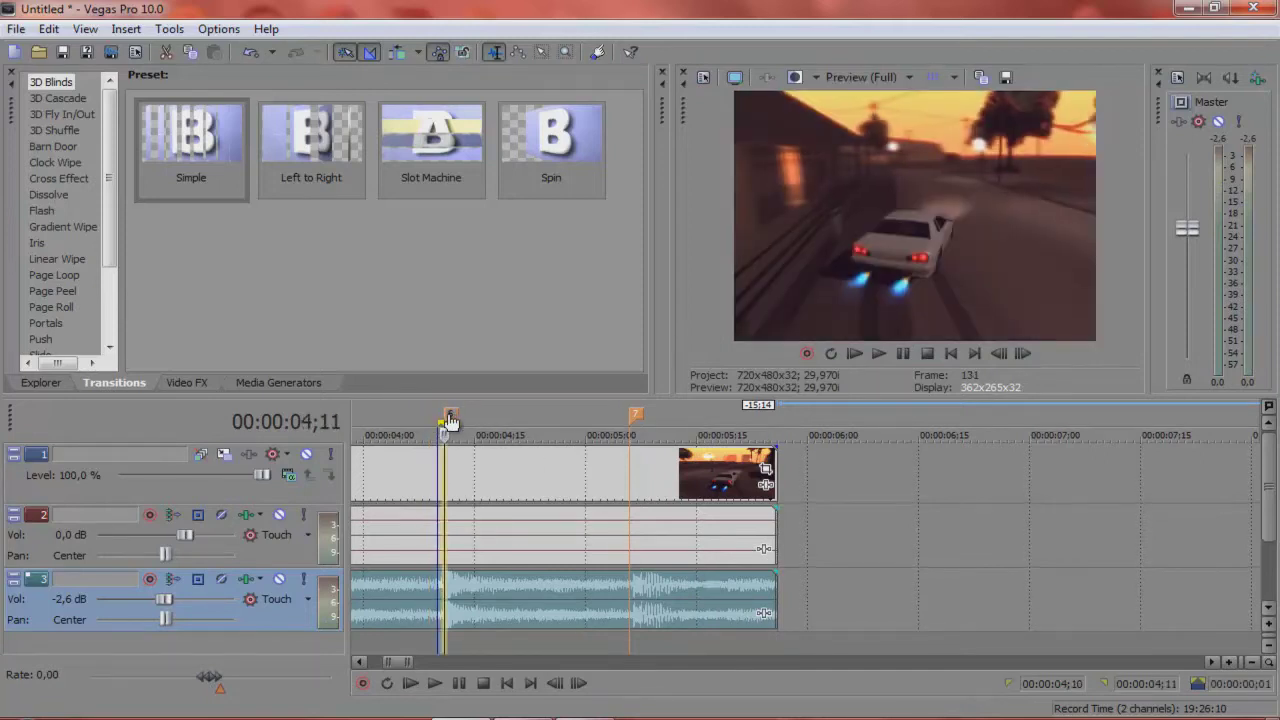
pyautogui.click(497, 530)
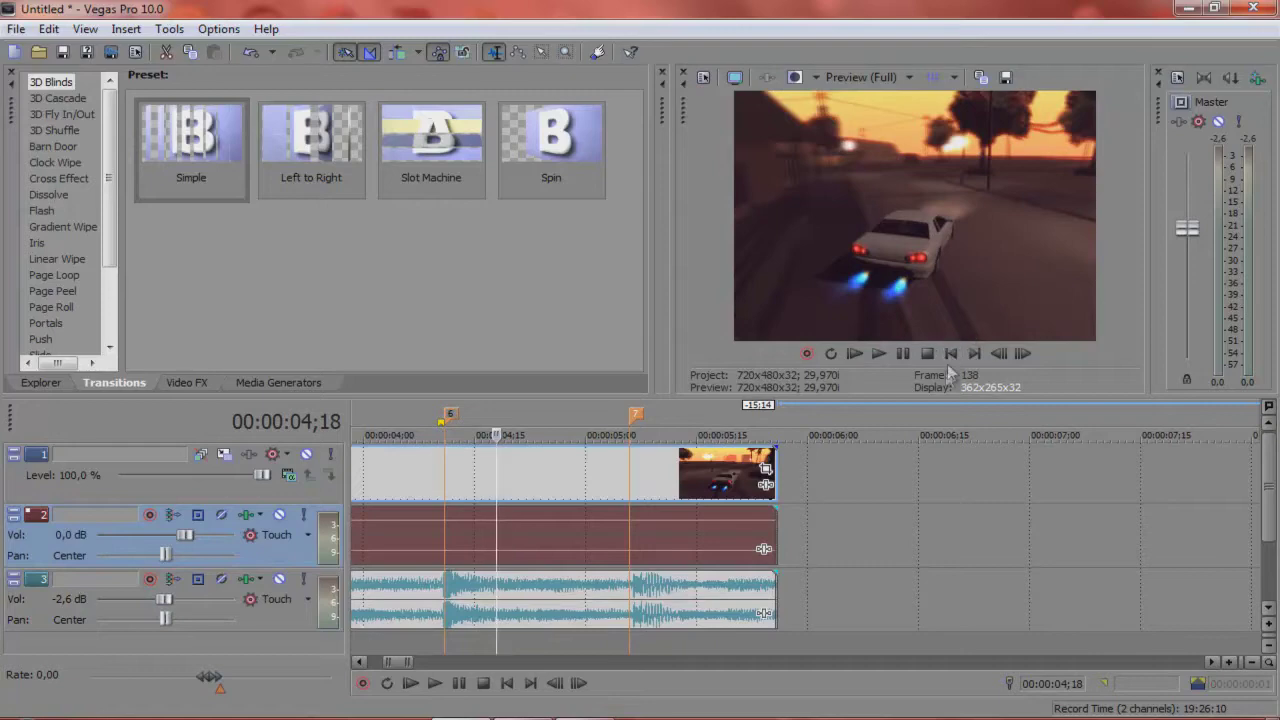
# - Return to the timeline start and examine how the beat markers line up with the song's waveform
pyautogui.hotkey('ctrl', 'Home')
pyautogui.scroll(-5, 512, 580)
pyautogui.scroll(-2, 500, 576)
pyautogui.scroll(8, 483, 571)
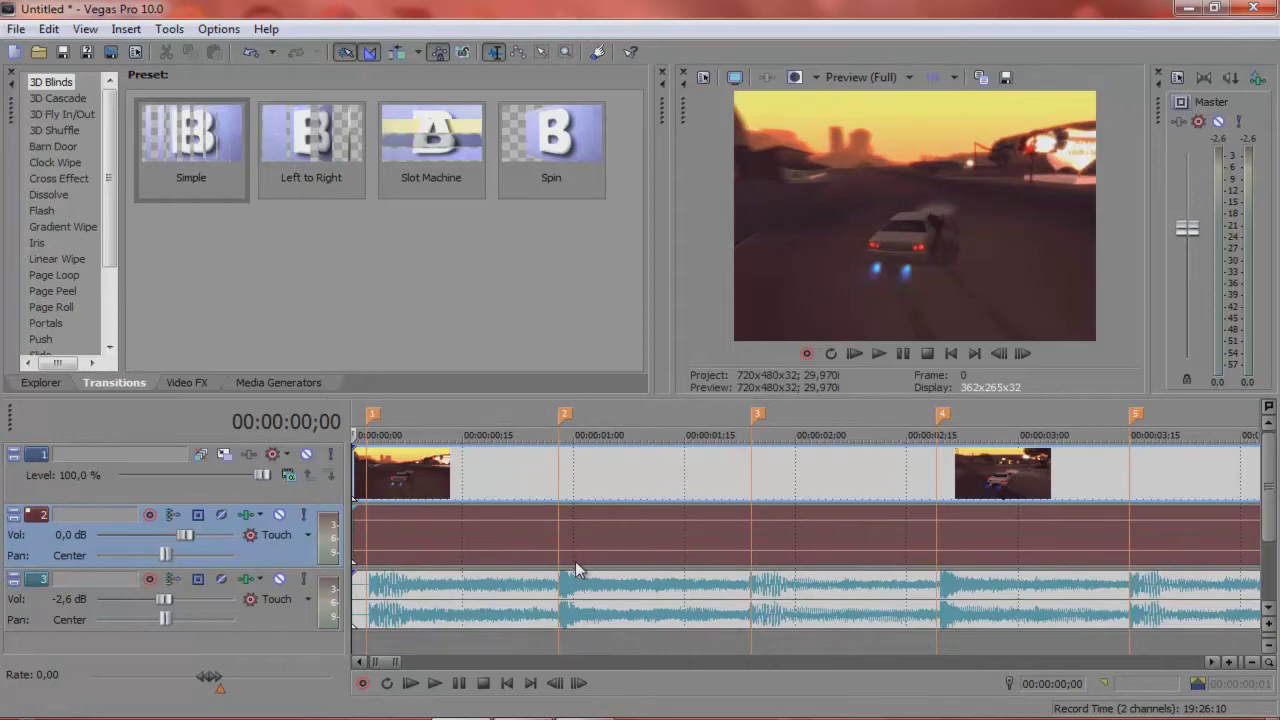
pyautogui.scroll(-2, 575, 570)
pyautogui.scroll(3, 575, 540)
pyautogui.scroll(-4, 575, 540)
pyautogui.scroll(1, 575, 540)
pyautogui.scroll(-1, 575, 540)
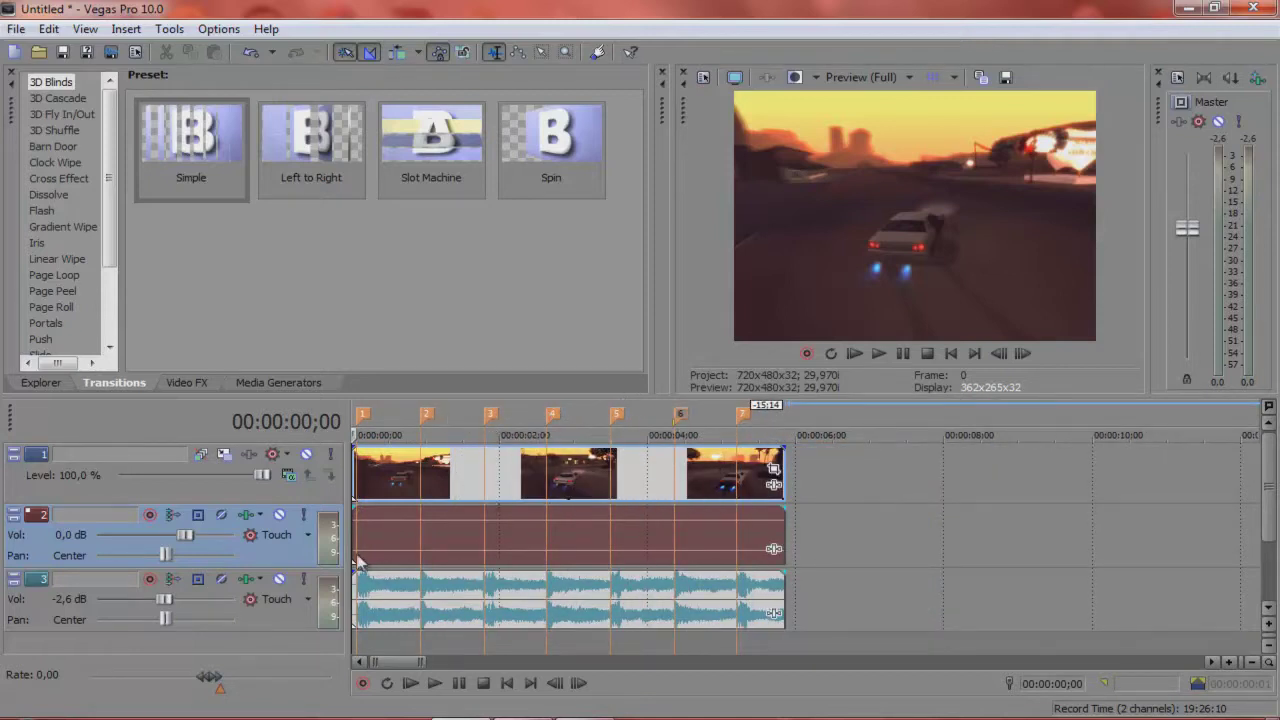
# - Split the video clip and its audio at markers 1, 2, 3 and 4
pyautogui.scroll(5, 356, 552)
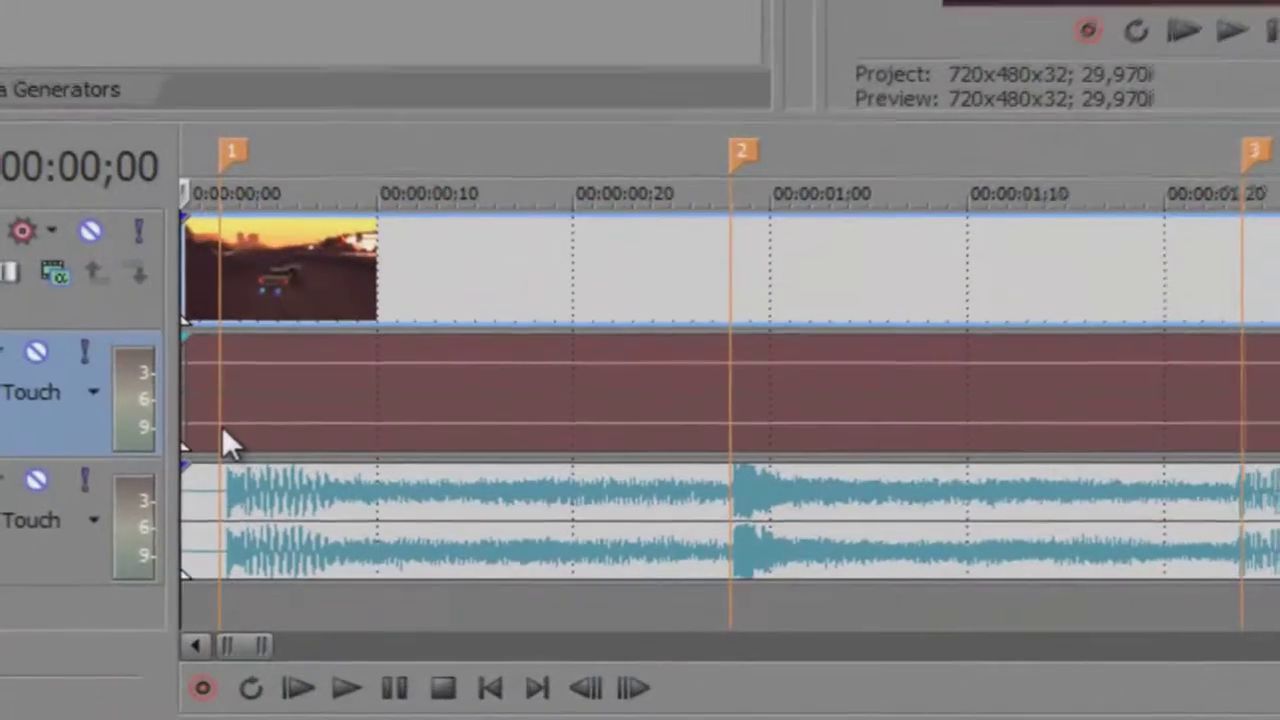
pyautogui.click(372, 553)
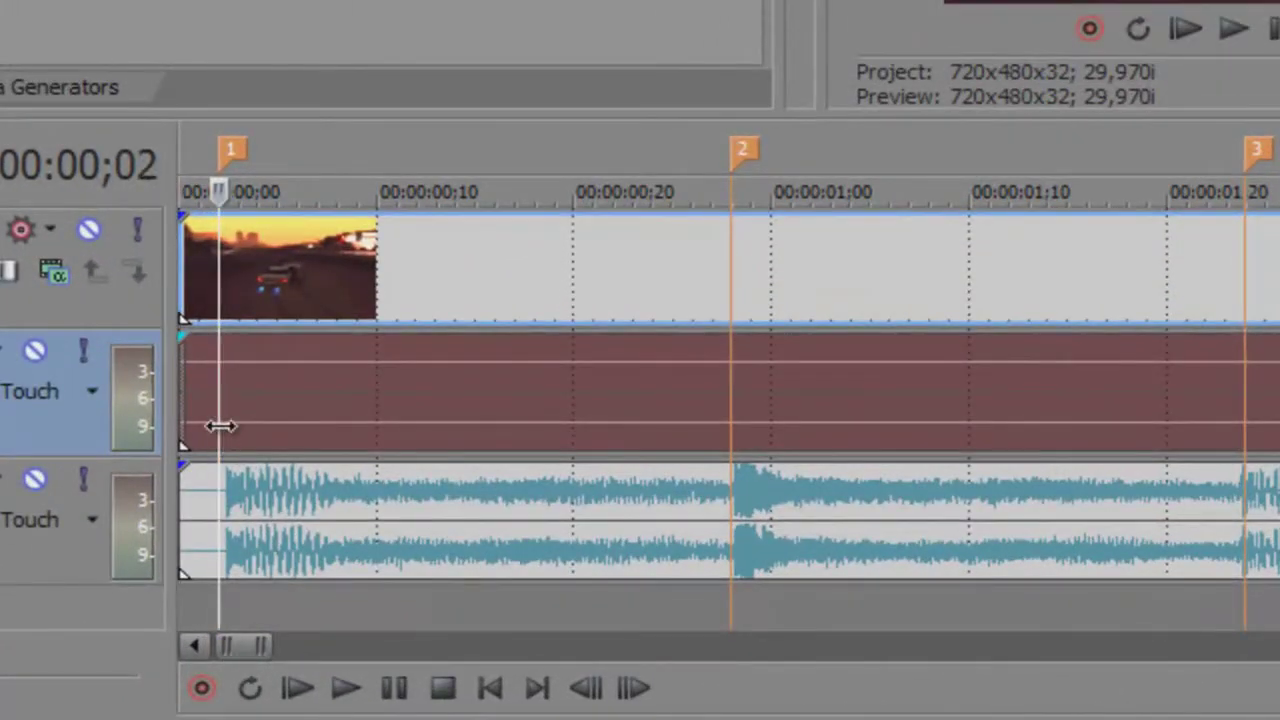
pyautogui.press('s')
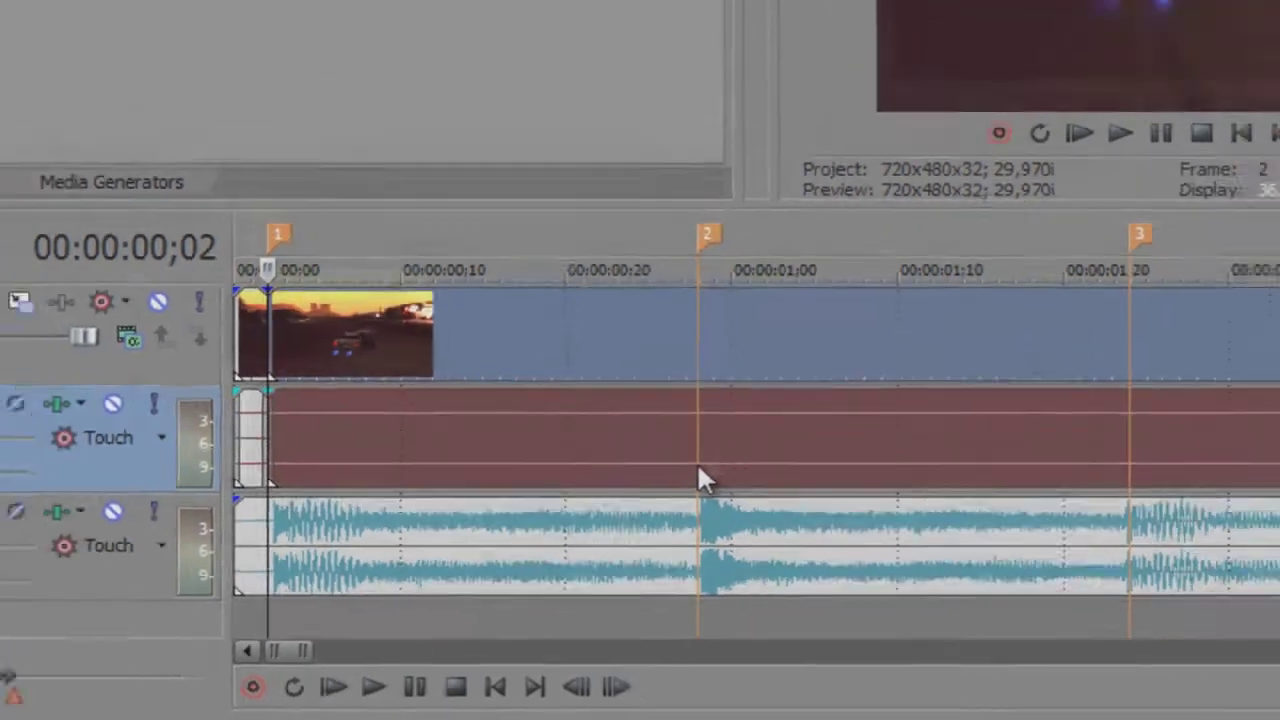
pyautogui.click(698, 466)
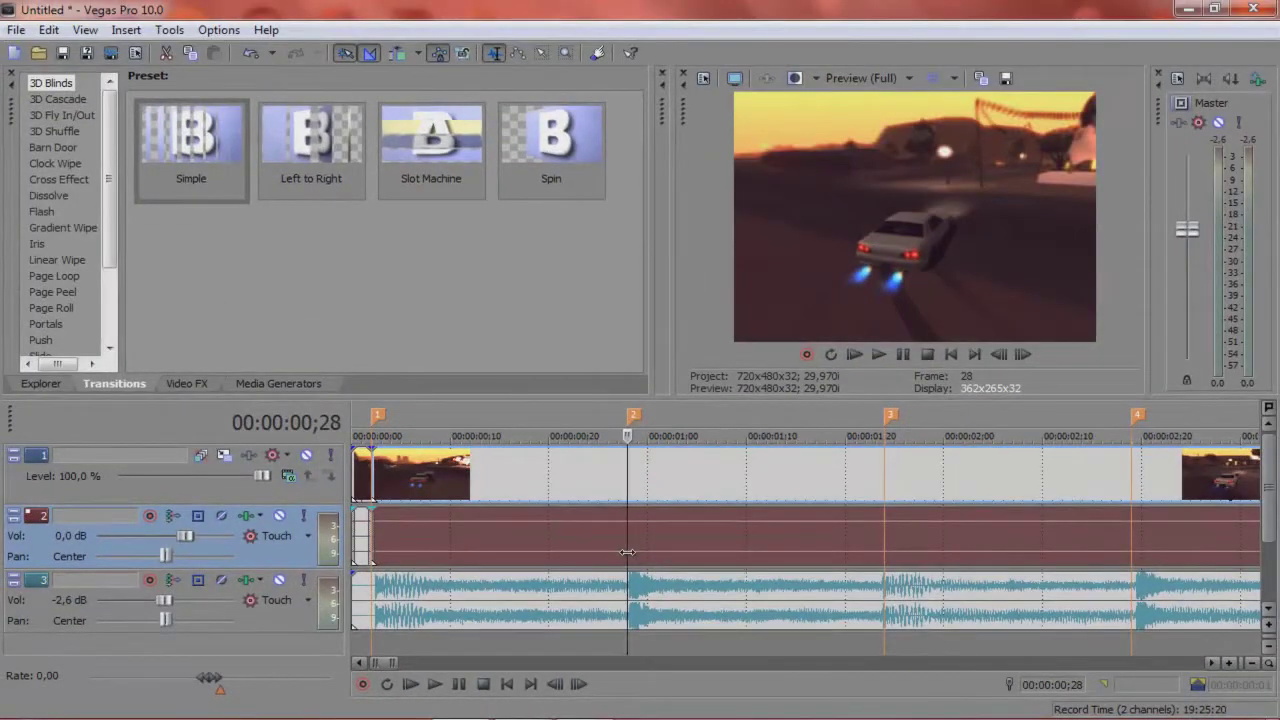
pyautogui.press('s')
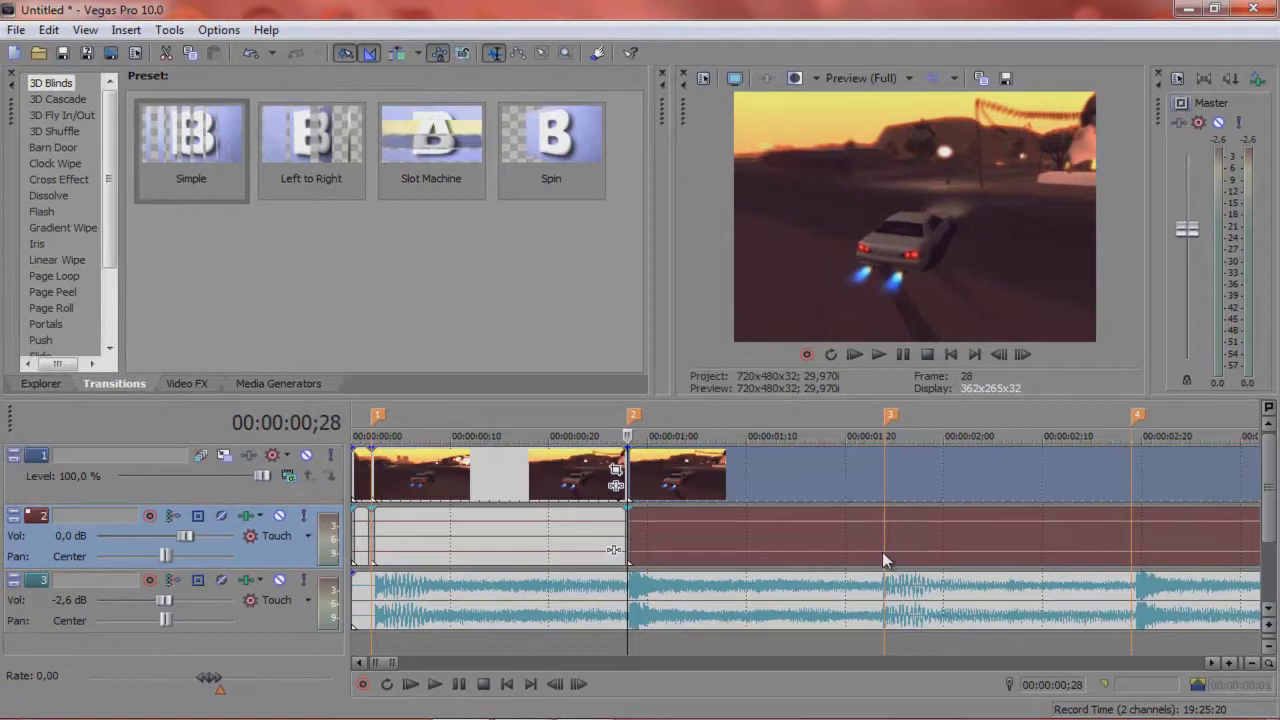
pyautogui.click(885, 552)
pyautogui.press('s')
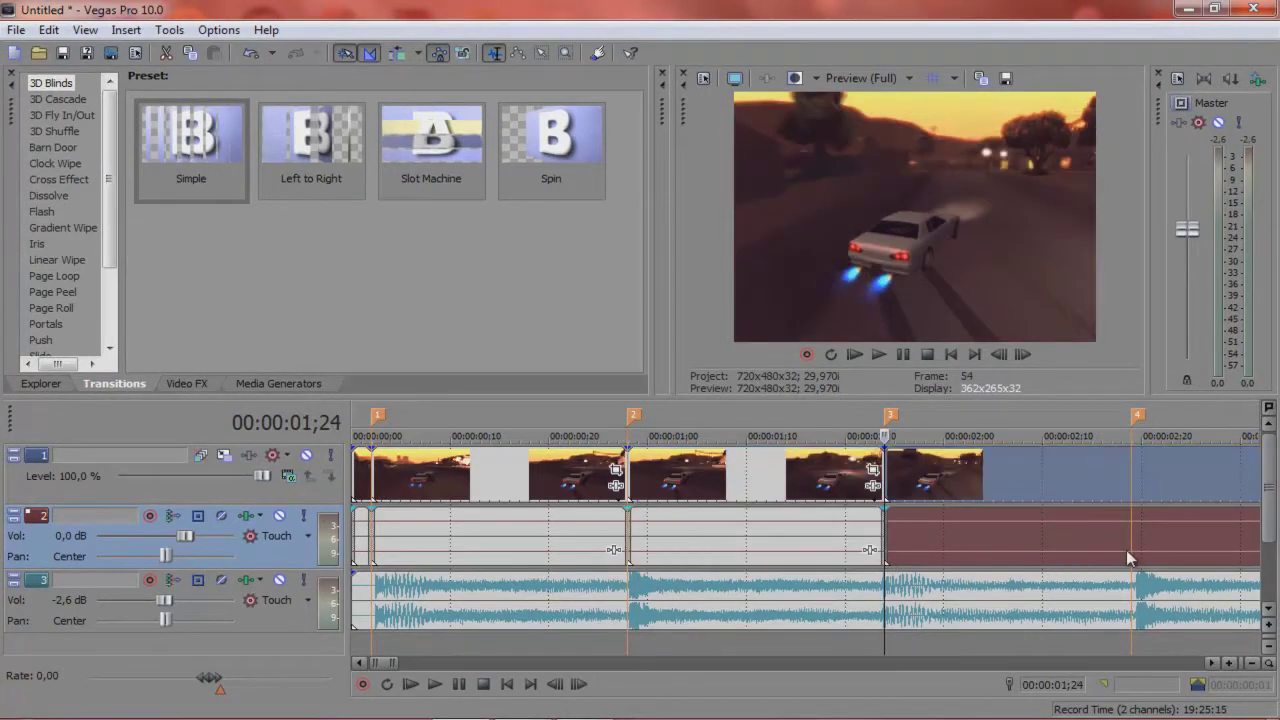
pyautogui.click(1131, 551)
pyautogui.press('s')
# - Split the remaining part of the video clip and its audio at markers 5, 6 and 7
pyautogui.scroll(-3, 1087, 547)
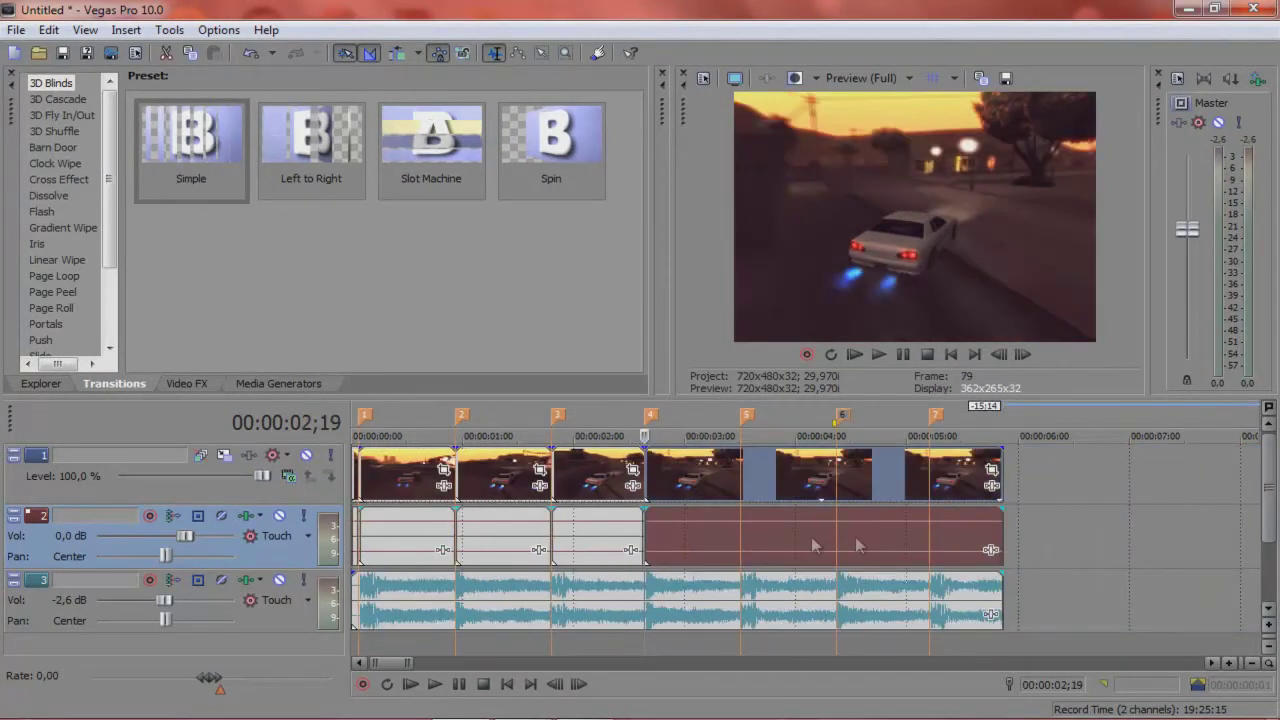
pyautogui.click(740, 558)
pyautogui.press('s')
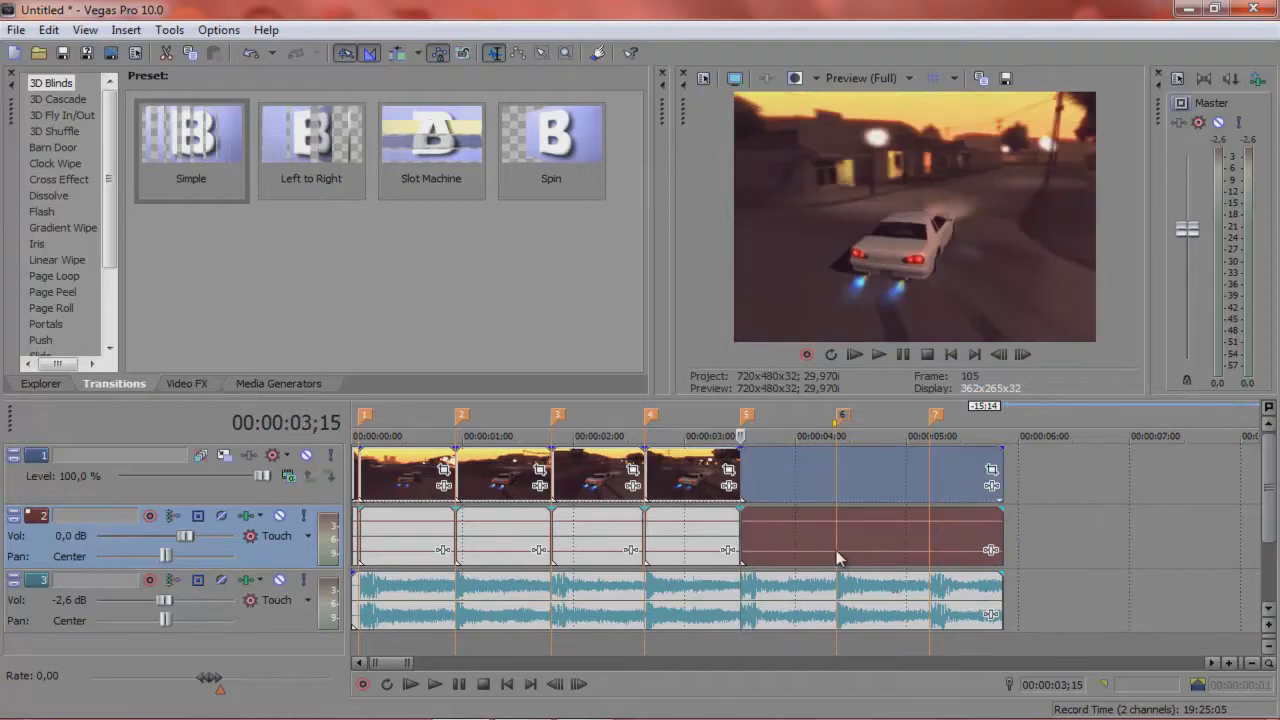
pyautogui.click(838, 558)
pyautogui.press('s')
pyautogui.click(931, 551)
pyautogui.press('s')
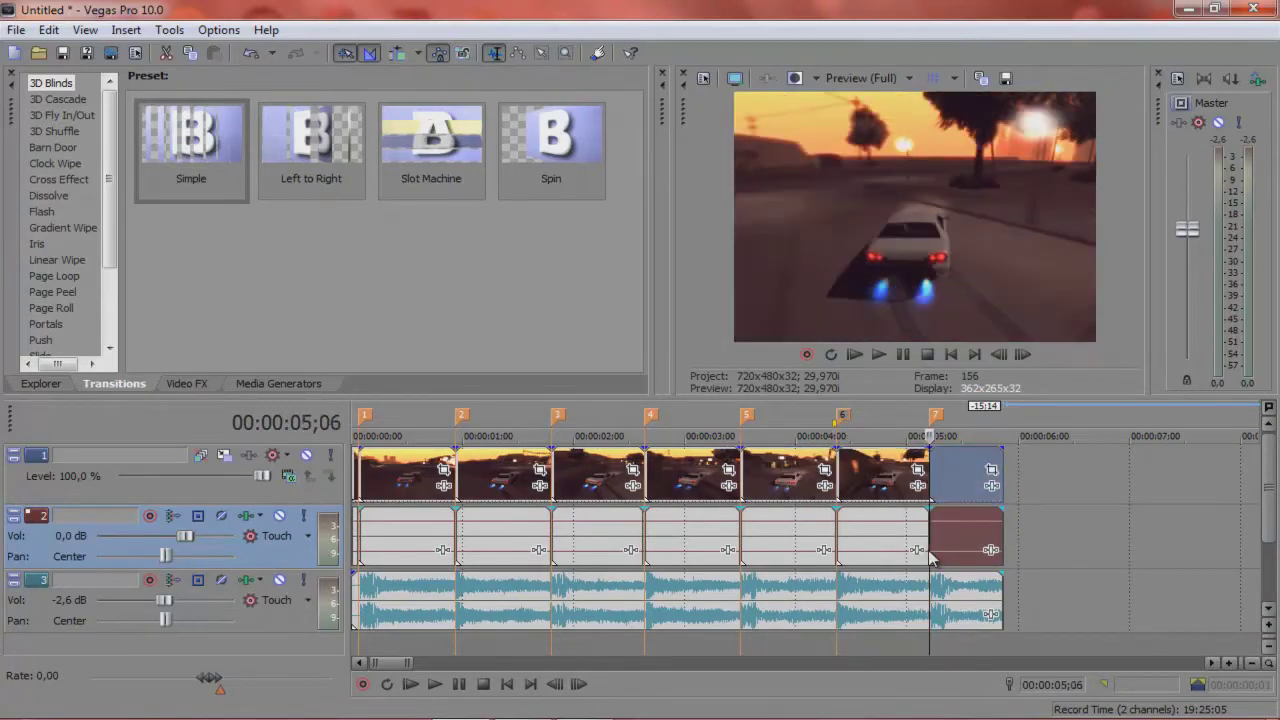
# - Preview the beginning of the split clip with the music from the timeline start, and stop playback
pyautogui.click(951, 354)
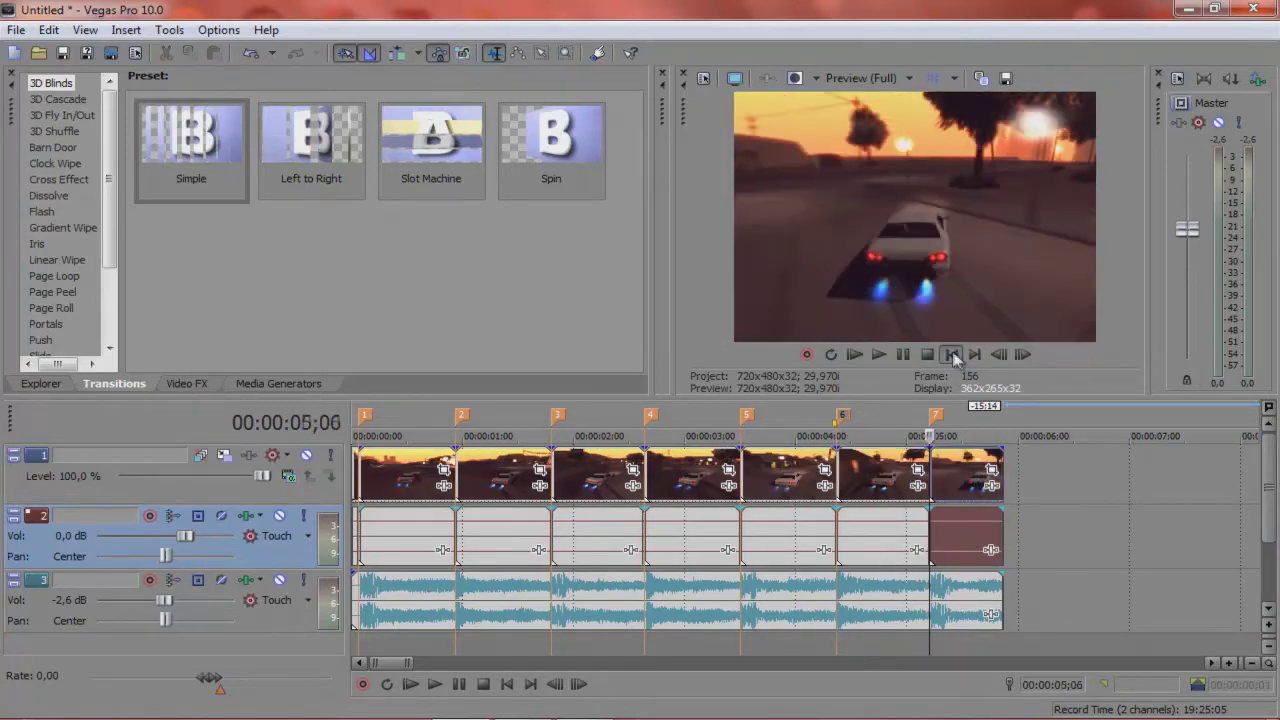
pyautogui.scroll(6, 400, 586)
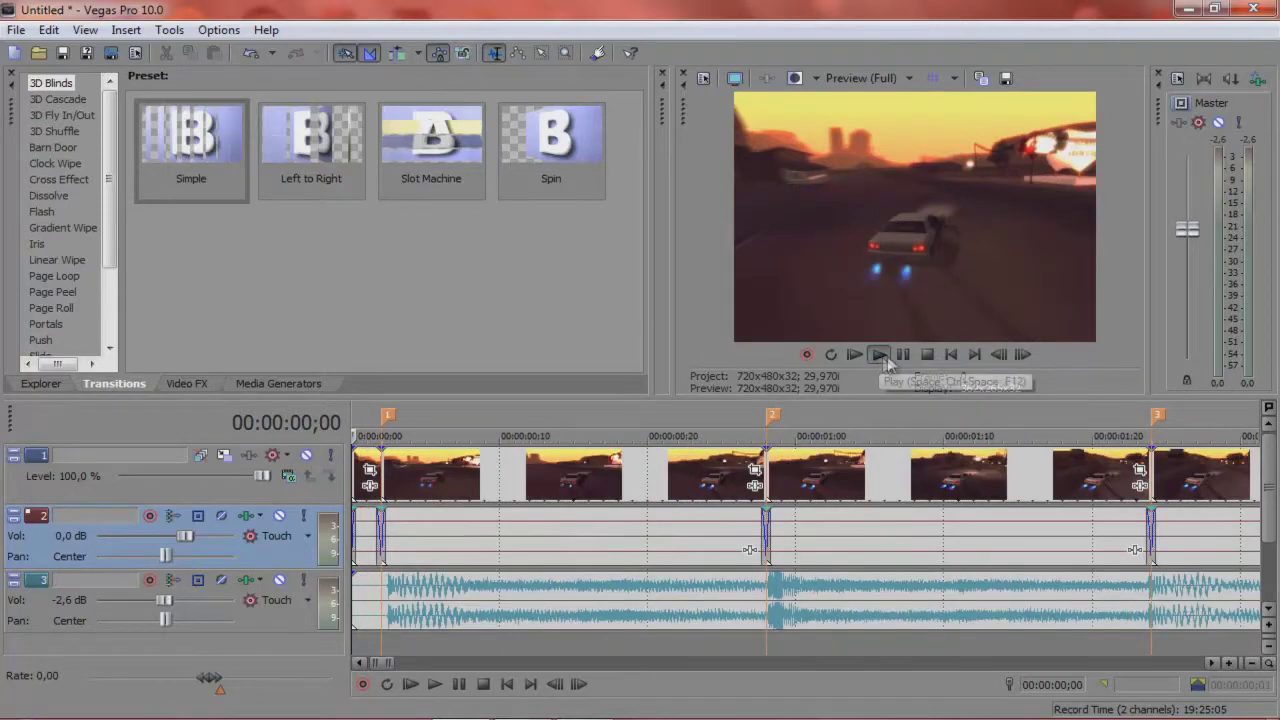
pyautogui.click(878, 355)
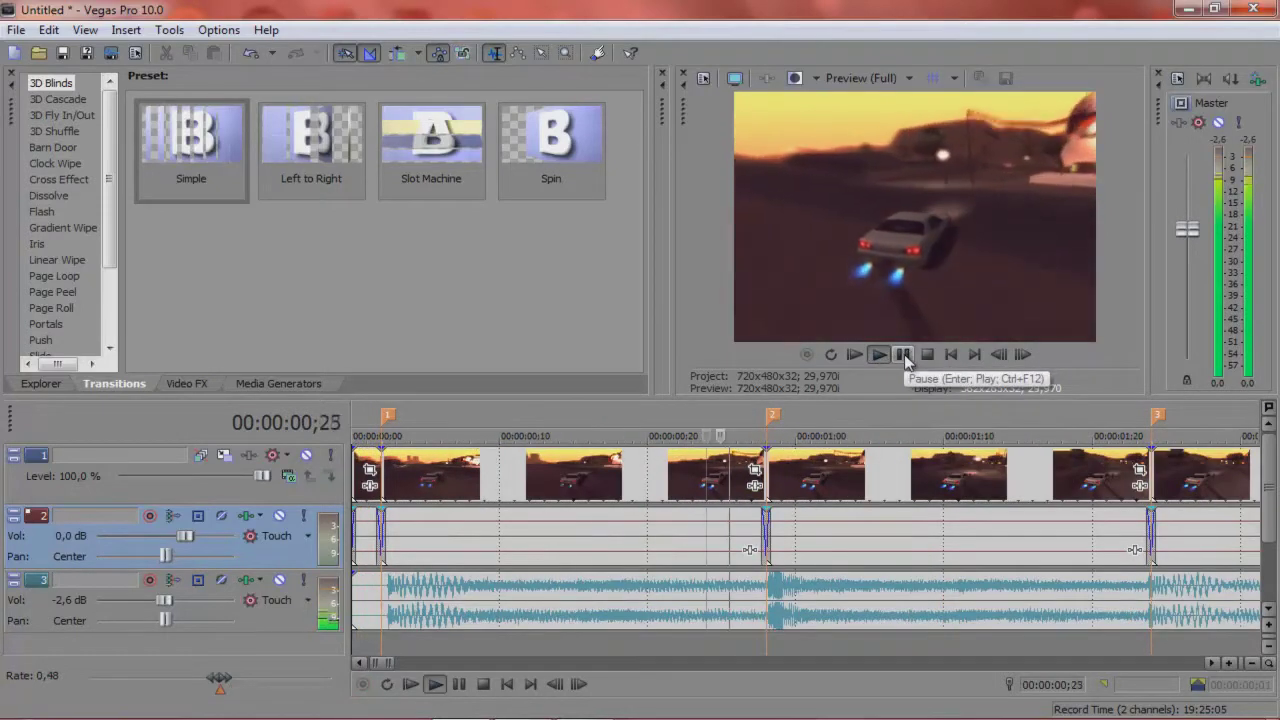
pyautogui.click(927, 354)
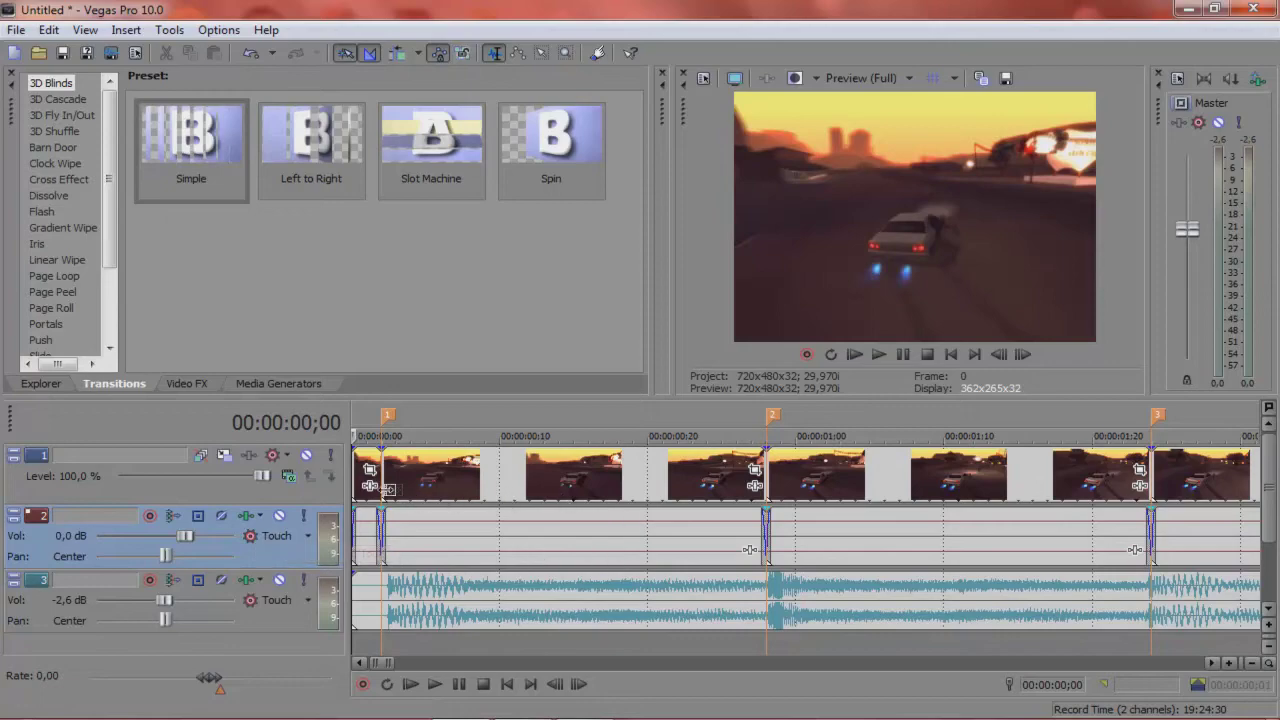
# - Add the Sony White Balance effect to the video segment between markers 1 and 2
pyautogui.click(420, 525)
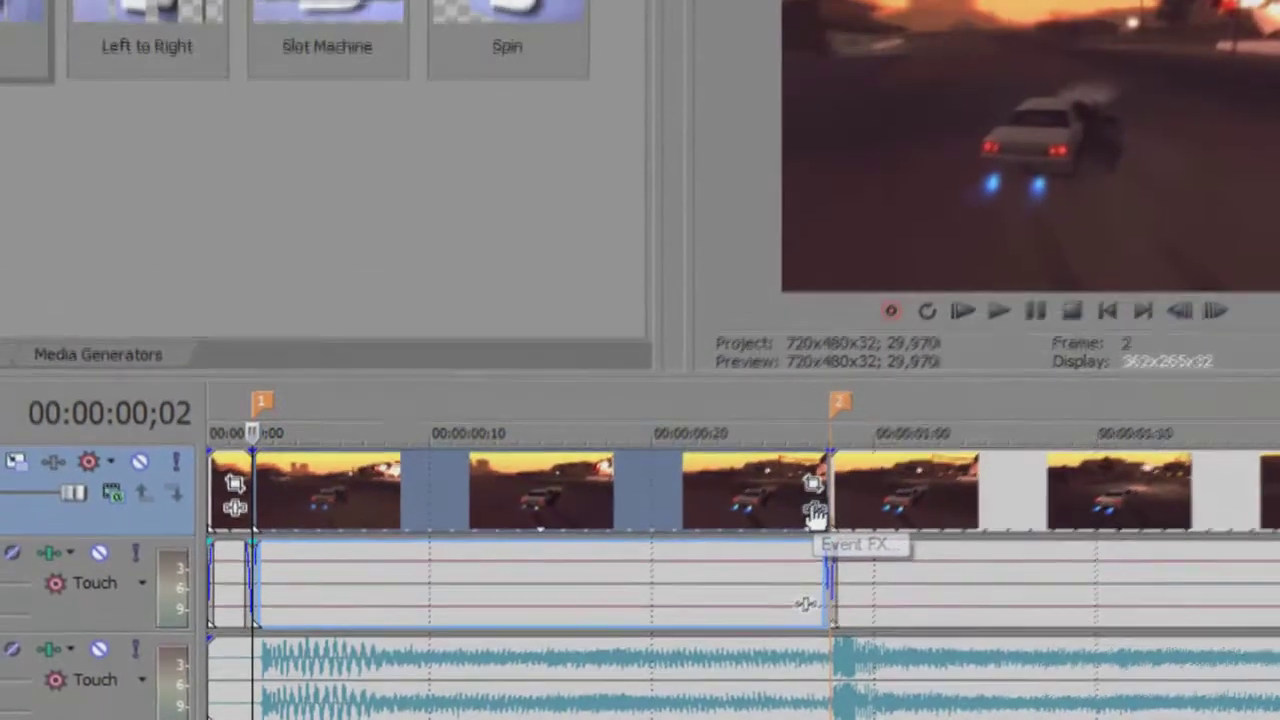
pyautogui.click(997, 297)
pyautogui.click(968, 616)
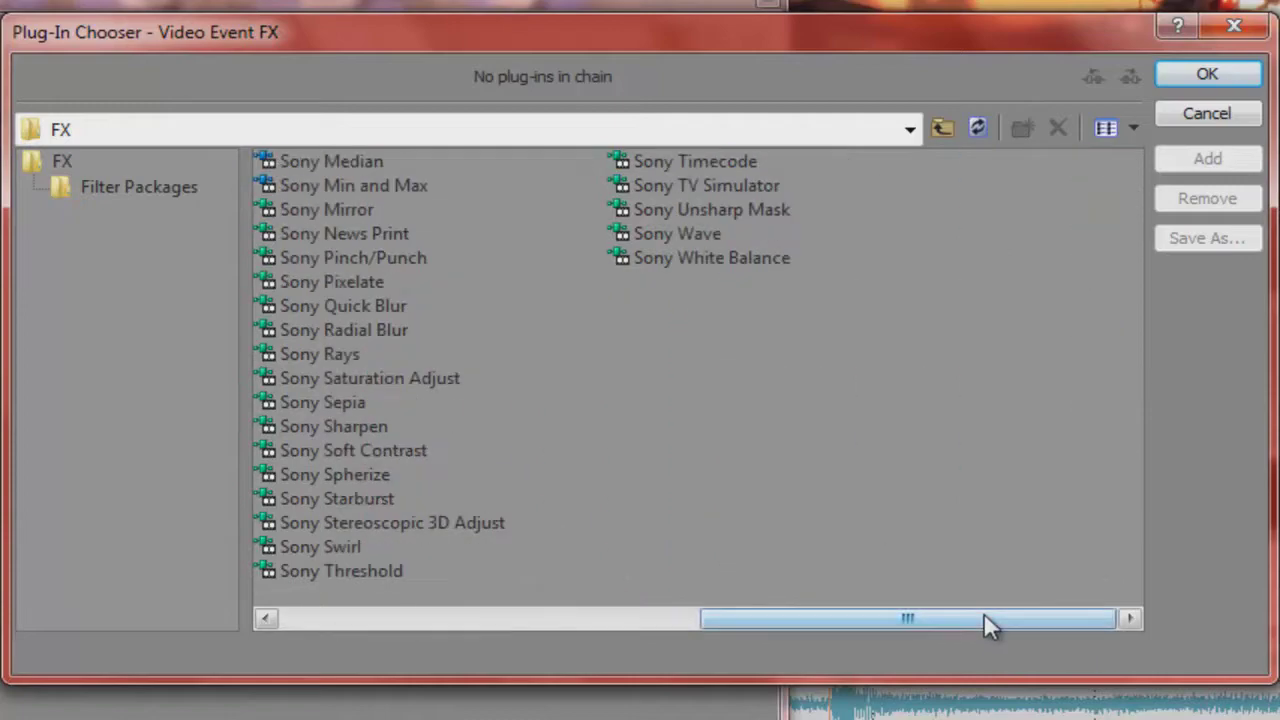
pyautogui.click(436, 617)
pyautogui.moveTo(591, 620); pyautogui.dragTo(994, 583)
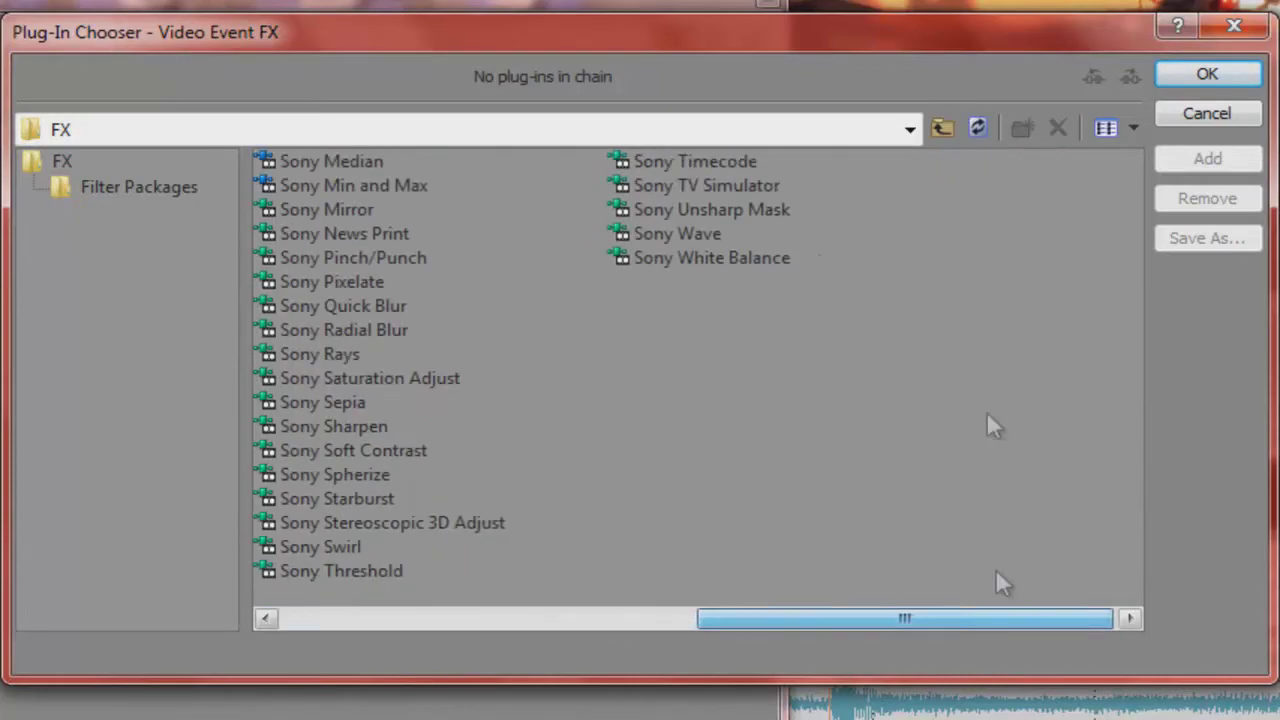
pyautogui.click(745, 260)
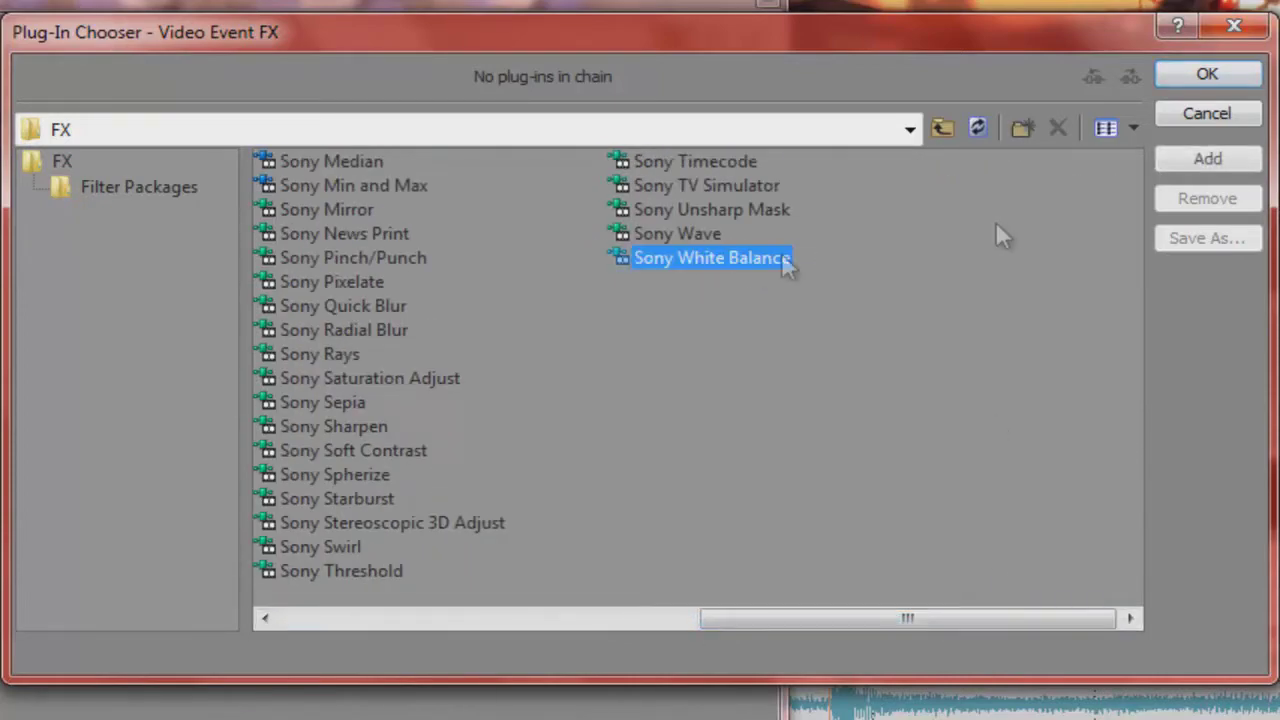
pyautogui.click(1210, 158)
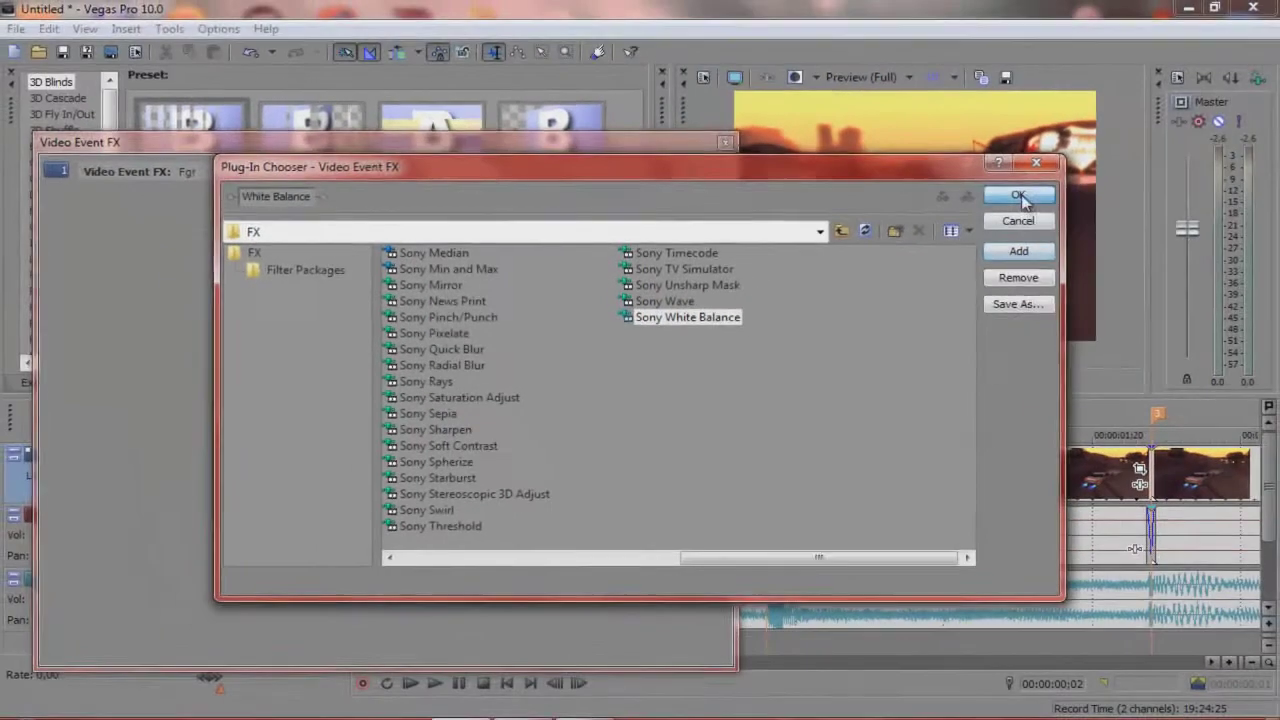
pyautogui.click(1018, 196)
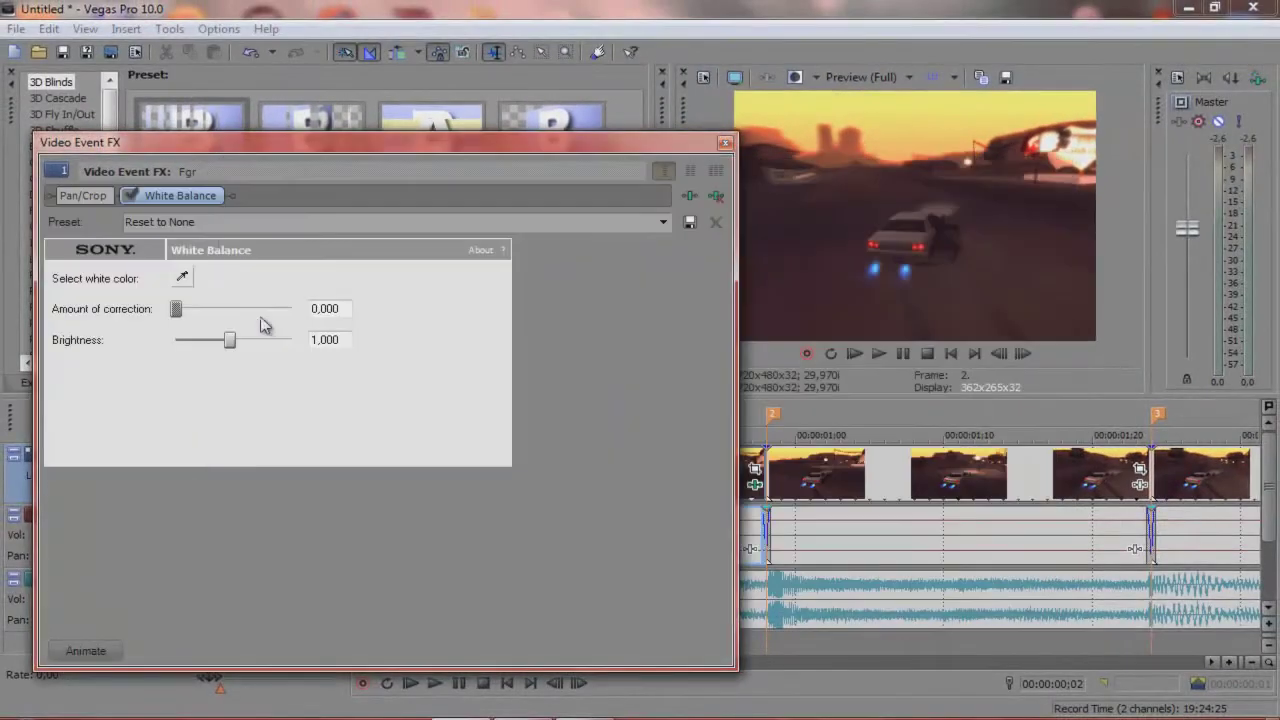
# - Show the White Balance keyframe timeline and set Brightness to 2,000 at the first keyframe, 00:00:00;00
pyautogui.moveTo(345, 148); pyautogui.dragTo(381, 124)
pyautogui.click(92, 634)
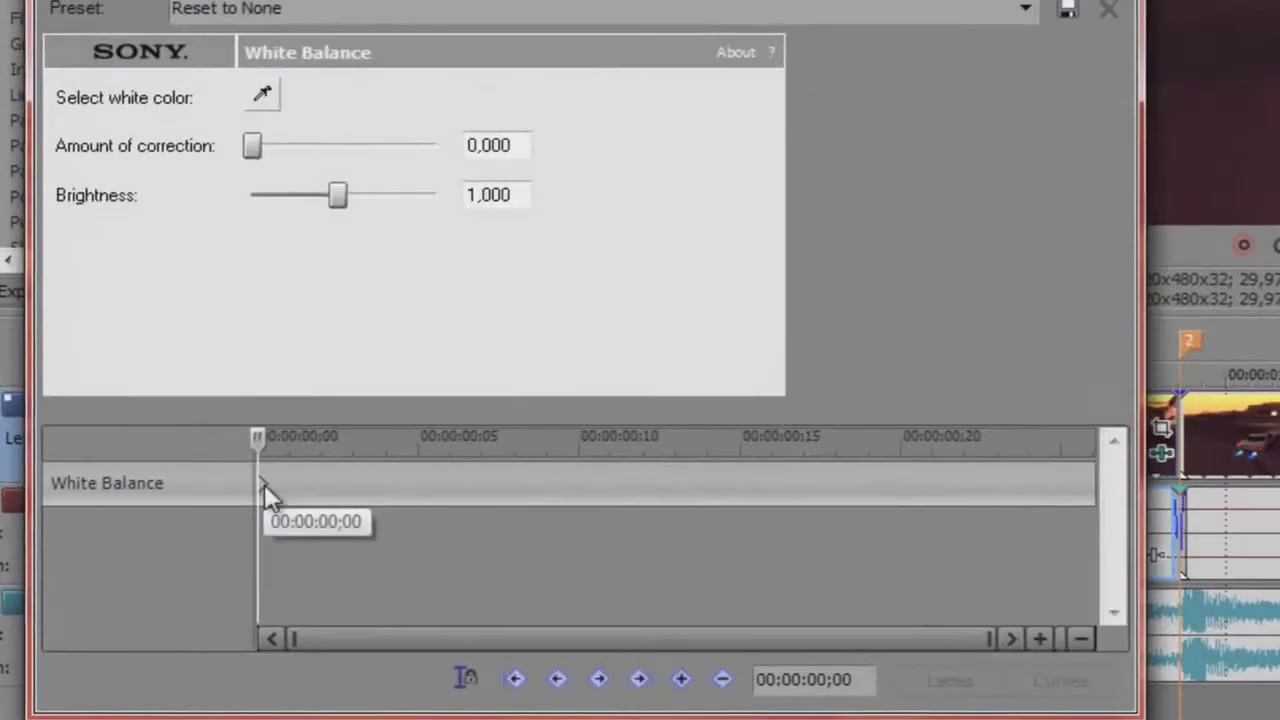
pyautogui.click(264, 484)
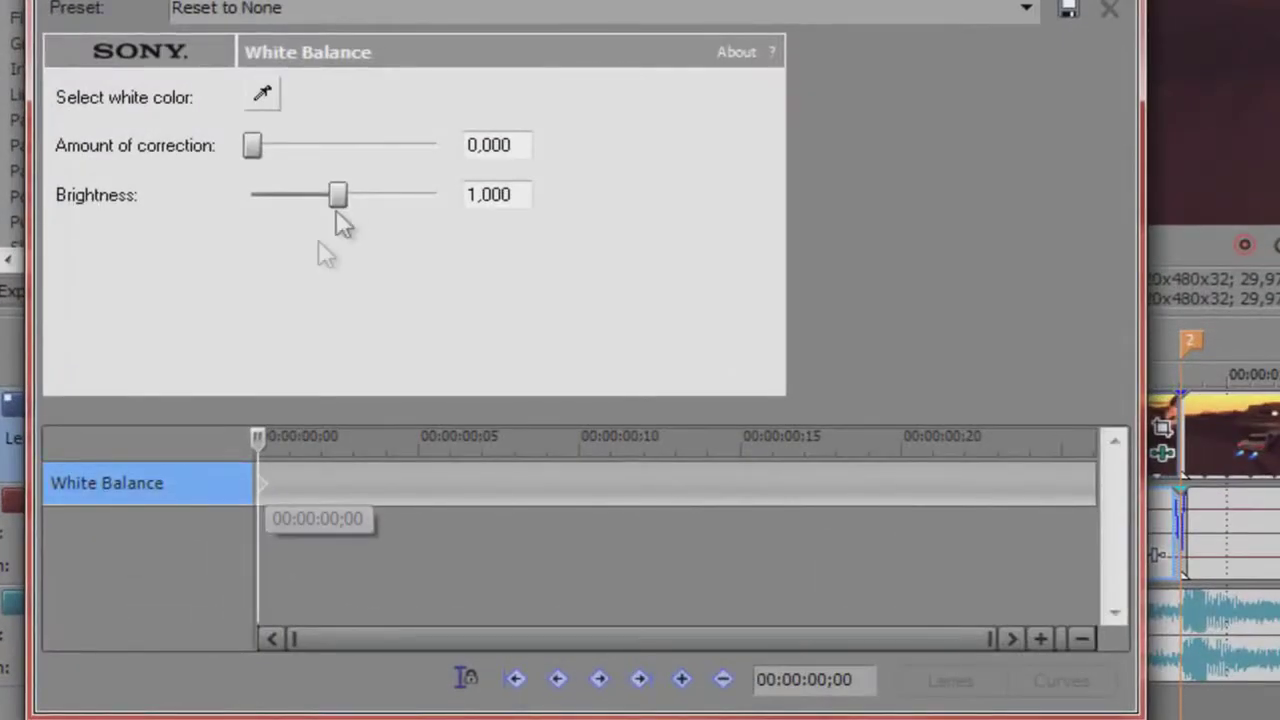
pyautogui.moveTo(340, 196); pyautogui.dragTo(545, 200)
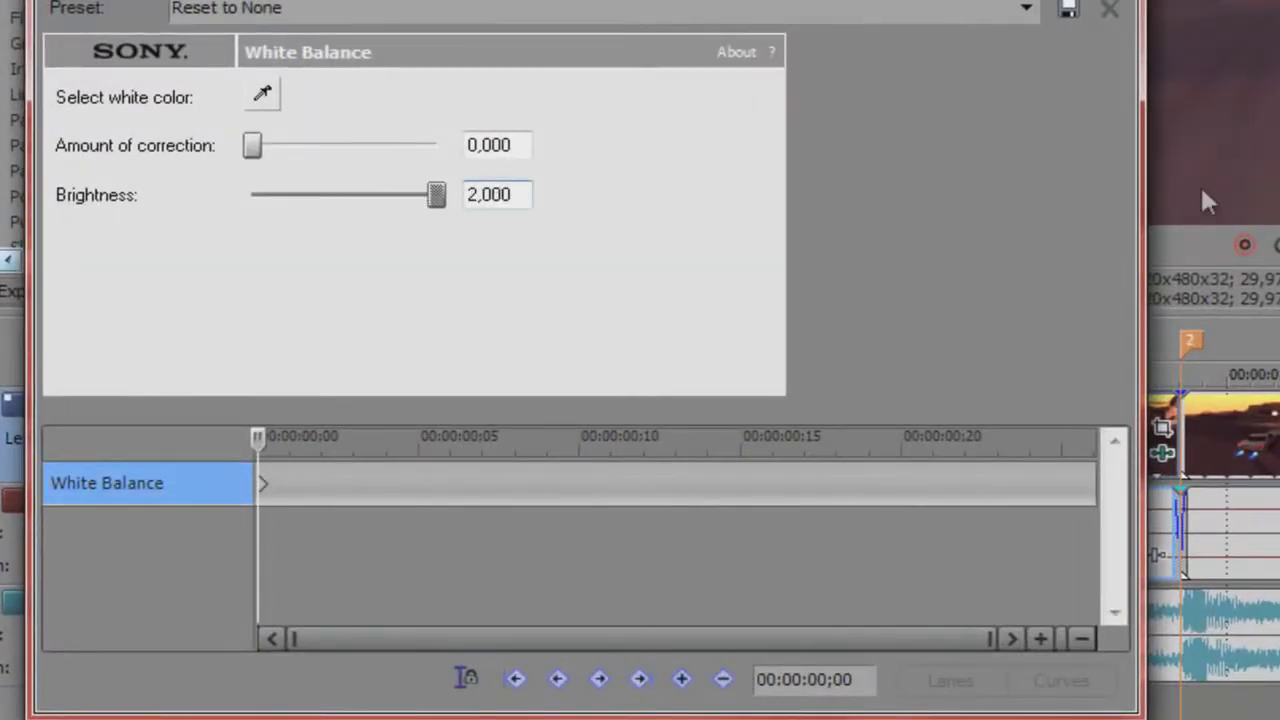
# - Set White Balance Brightness to 1,000 at 00:00:00;04 in the keyframe timeline and close the effect settings
pyautogui.click(320, 500)
pyautogui.scroll(5, 320, 500)
pyautogui.scroll(-3, 318, 500)
pyautogui.click(267, 488)
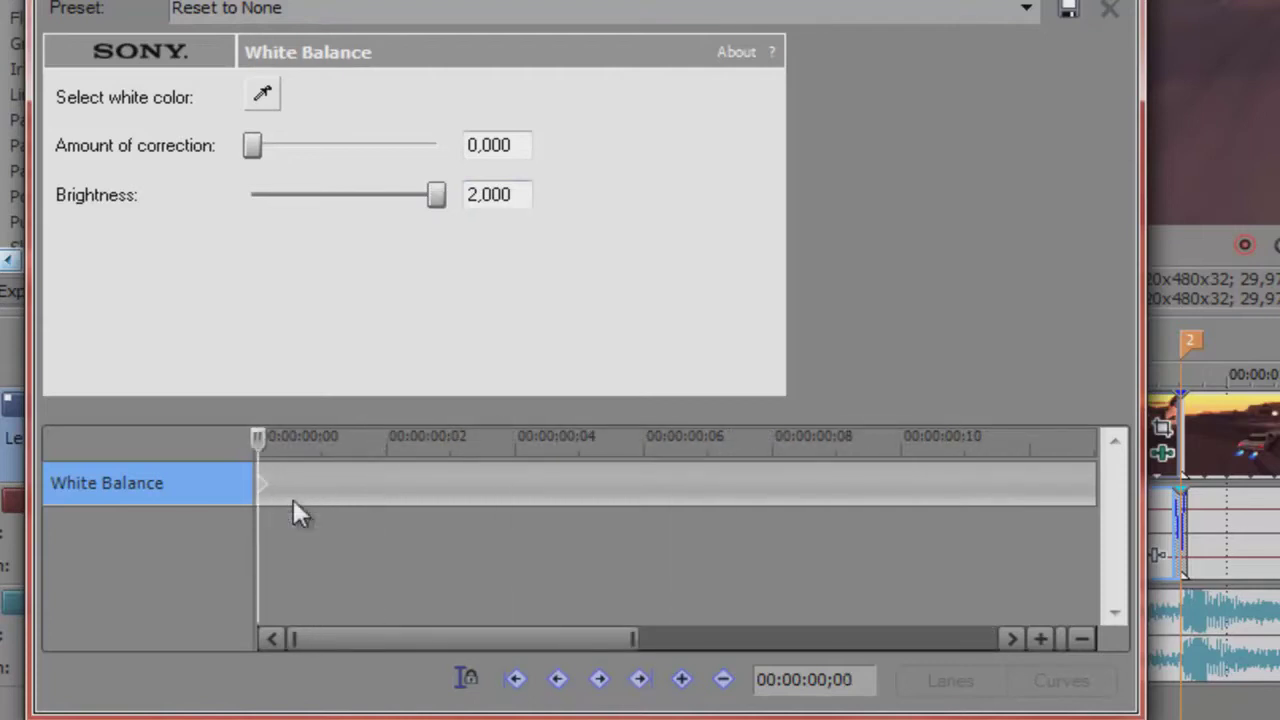
pyautogui.press('Right')
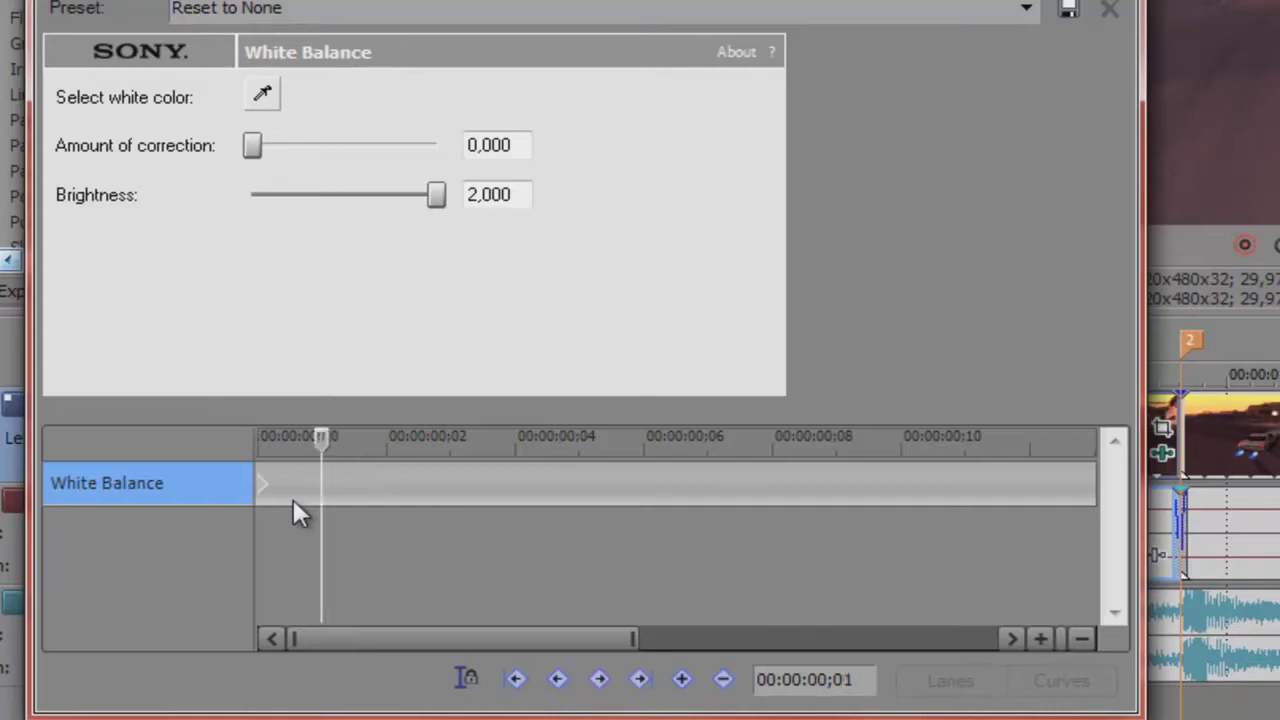
pyautogui.press('Right')
pyautogui.press('Right')
pyautogui.press('Right')
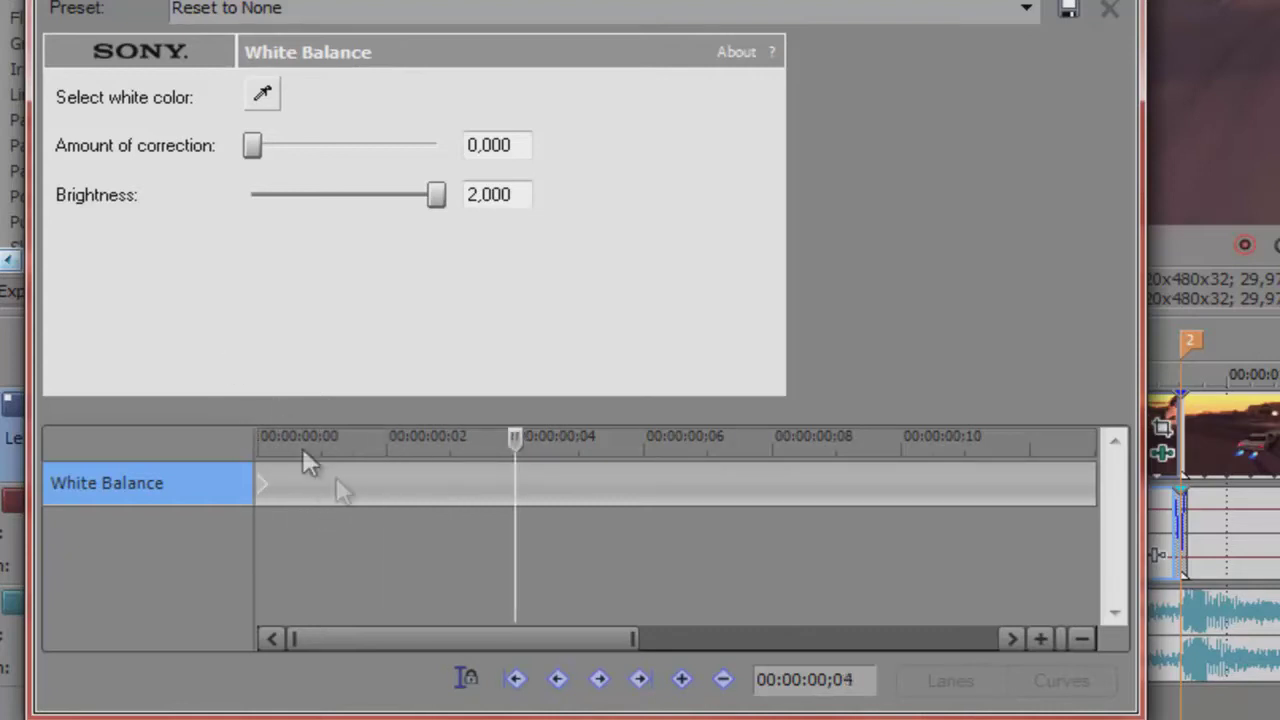
pyautogui.scroll(-2, 342, 458)
pyautogui.moveTo(439, 196); pyautogui.dragTo(345, 202)
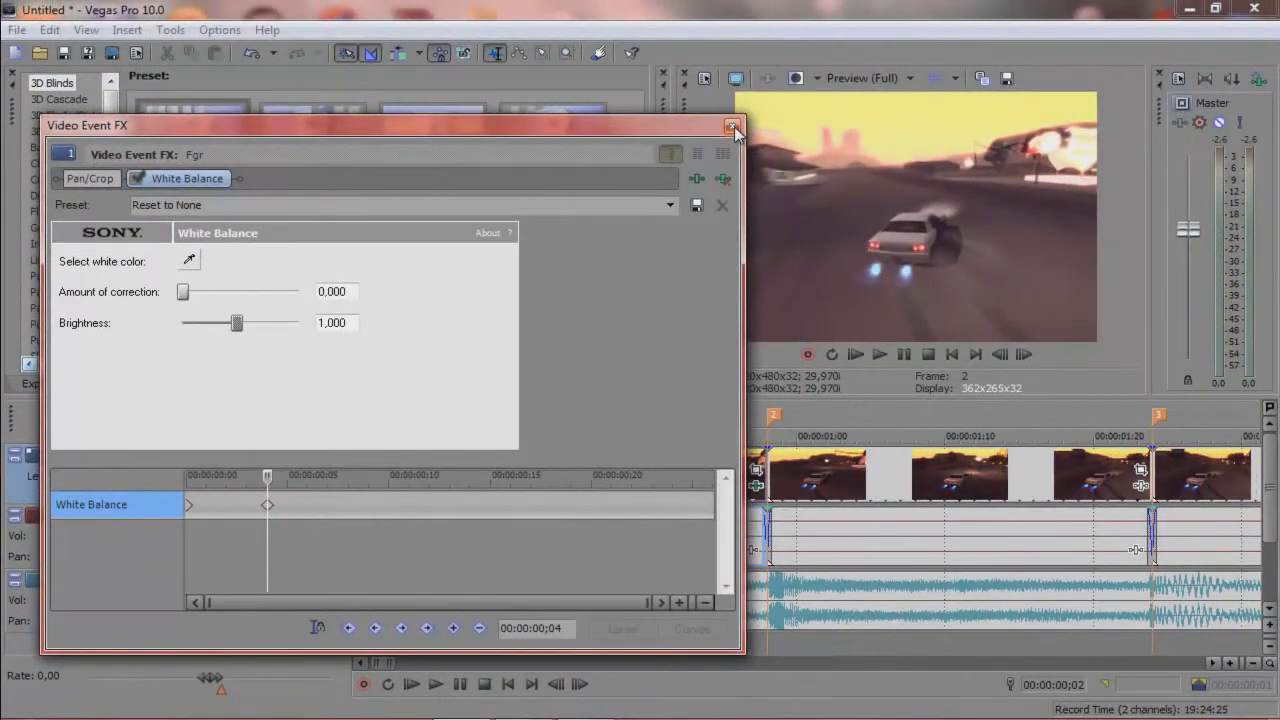
pyautogui.click(733, 127)
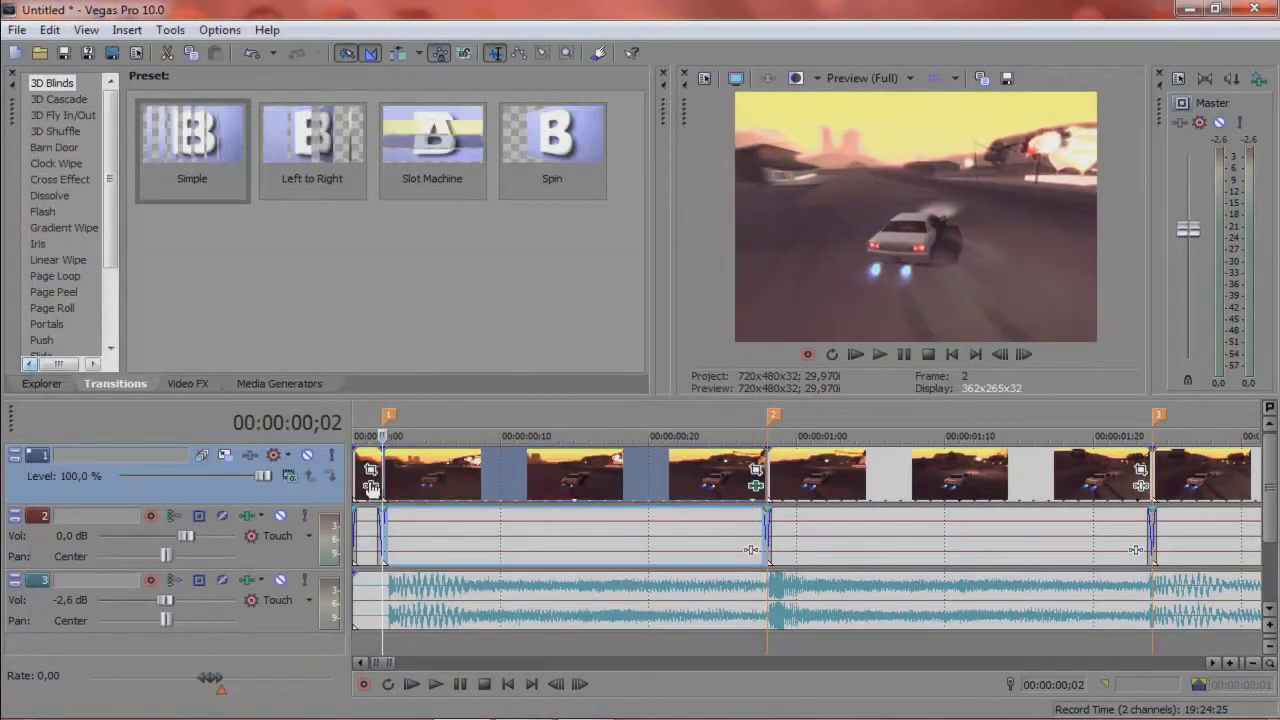
# - Preview the brightness flash from the timeline start to just past marker 2, and pause playback
pyautogui.press('Home')
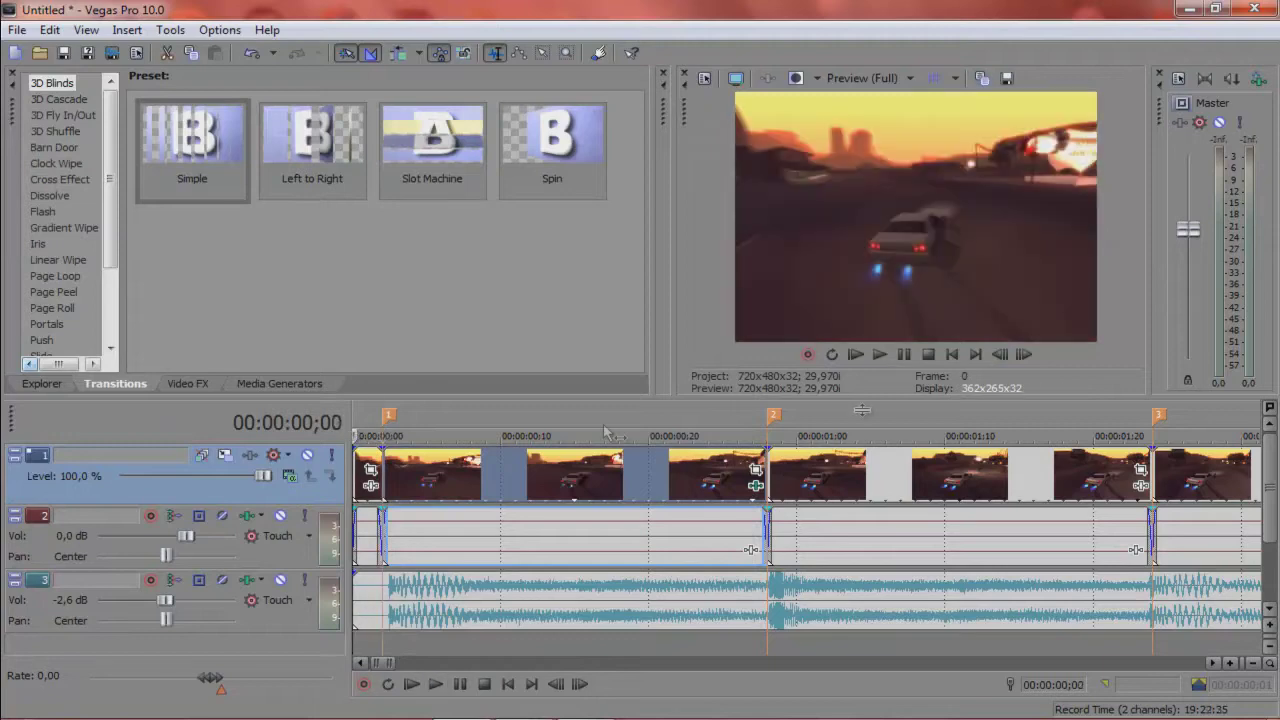
pyautogui.click(880, 356)
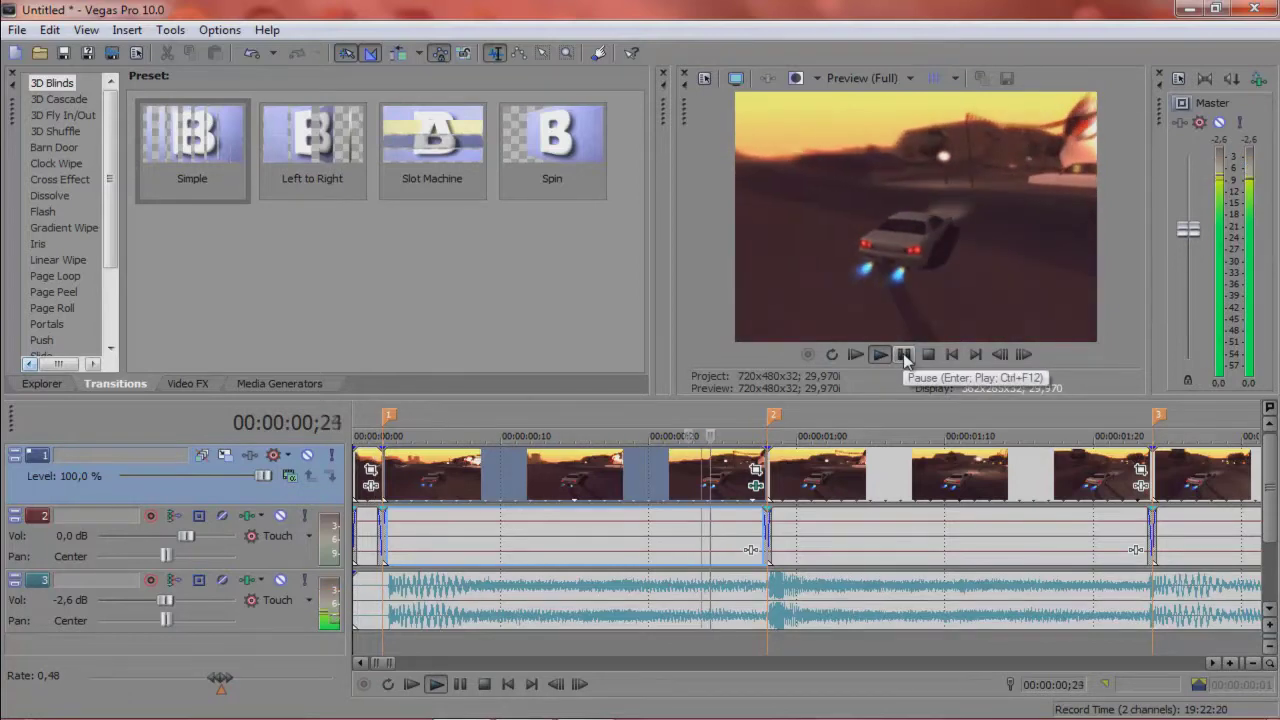
pyautogui.click(904, 354)
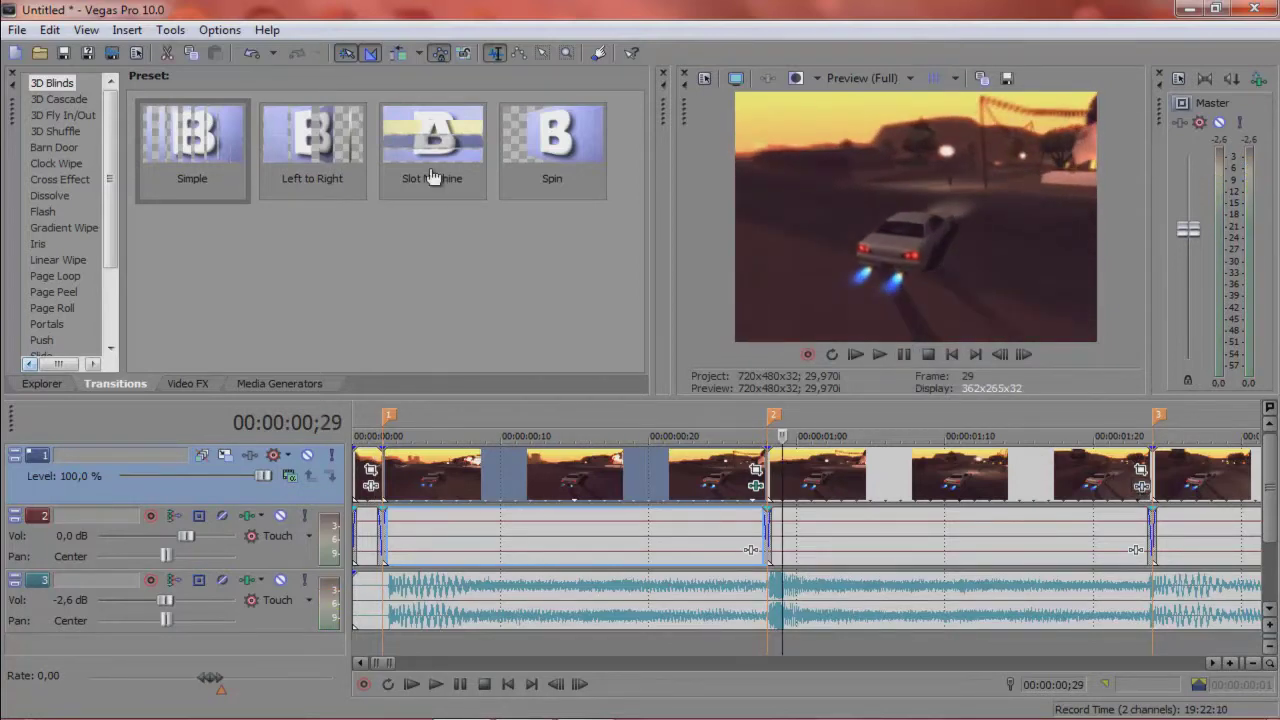
# - Add the Sony White Balance effect to the video segment between markers 2 and 3
pyautogui.click(756, 469)
pyautogui.click(897, 562)
pyautogui.click(705, 318)
pyautogui.click(1019, 252)
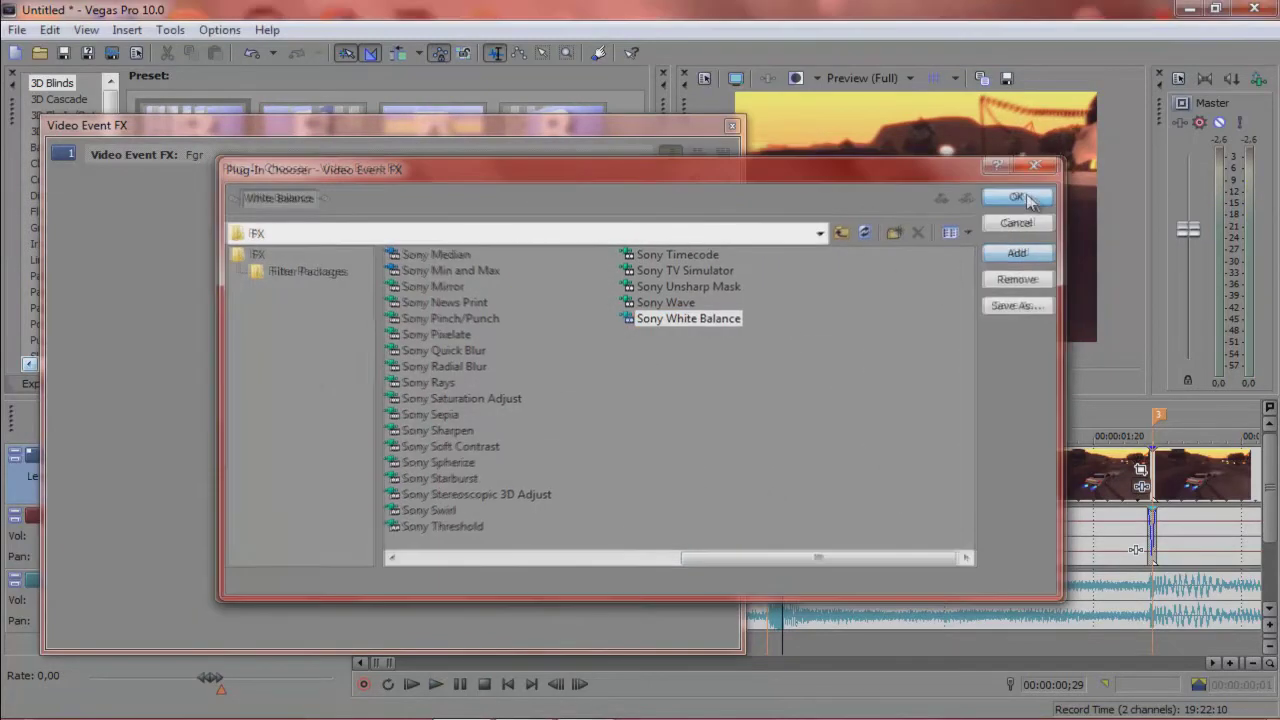
pyautogui.click(1019, 196)
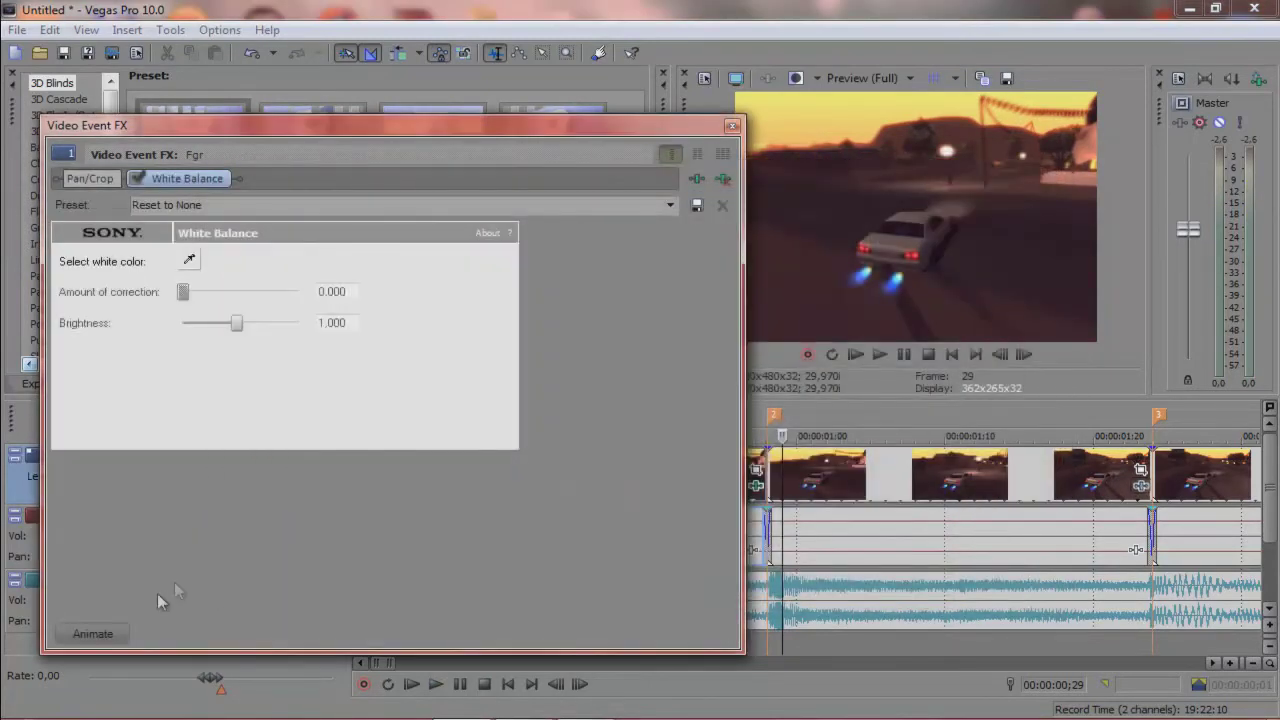
pyautogui.click(94, 635)
pyautogui.click(733, 126)
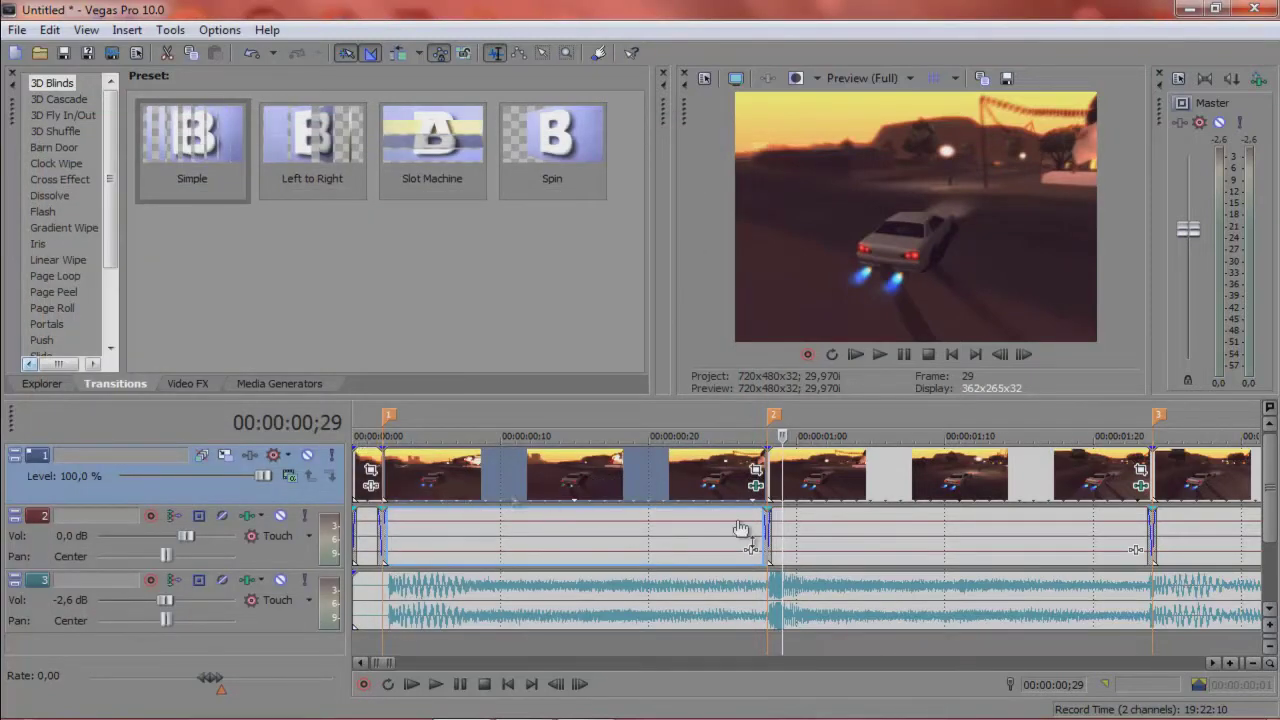
# - Copy the White Balance keyframes from the video segment between markers 1 and 2
pyautogui.click(757, 490)
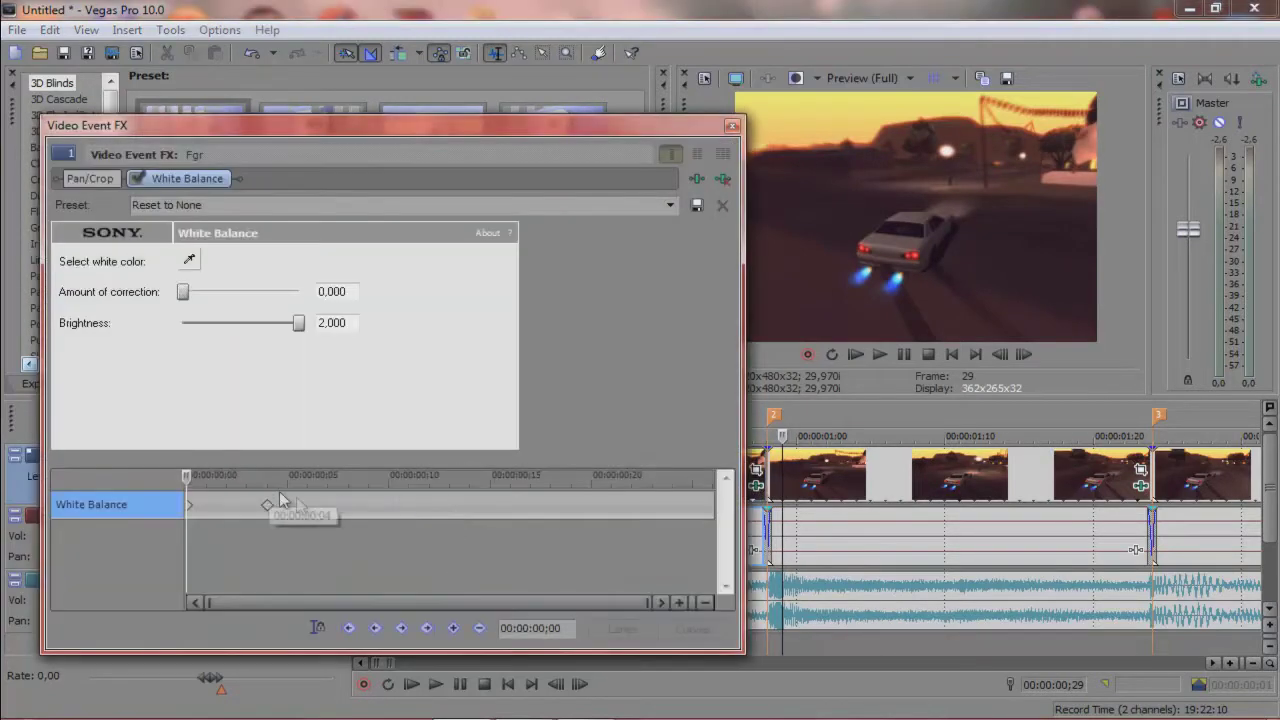
pyautogui.rightClick(262, 512)
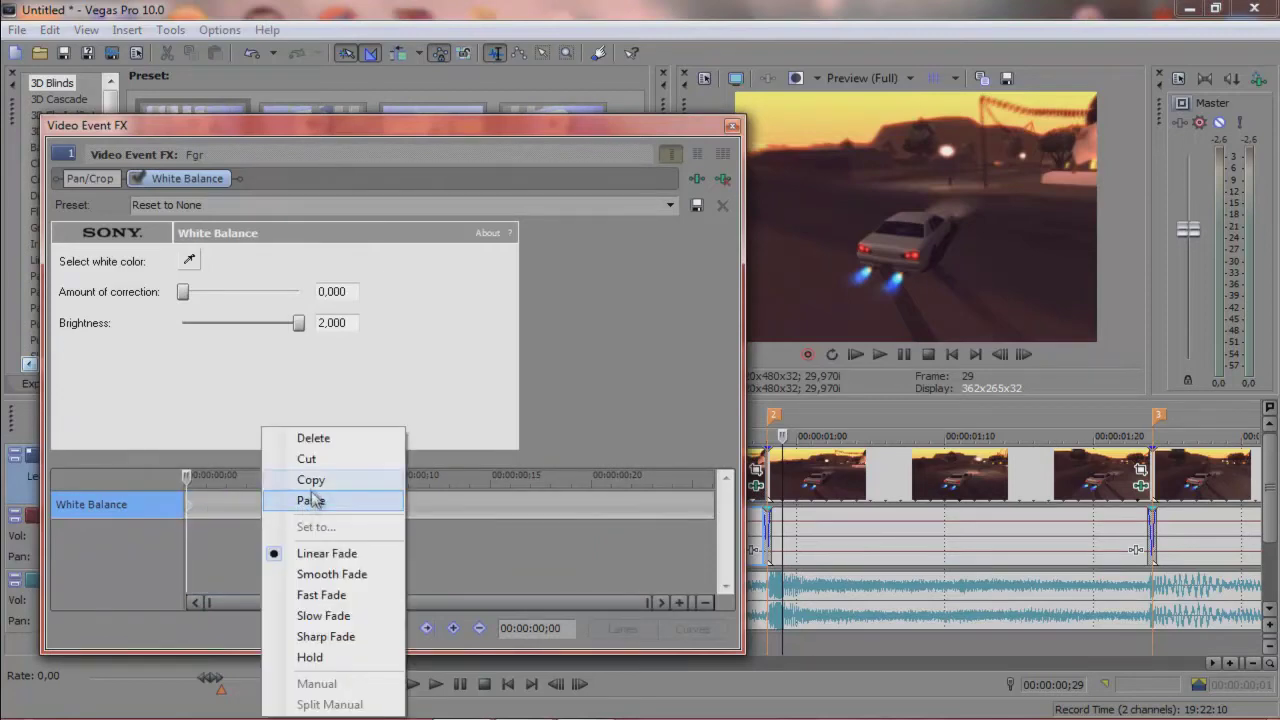
pyautogui.click(310, 497)
pyautogui.click(732, 131)
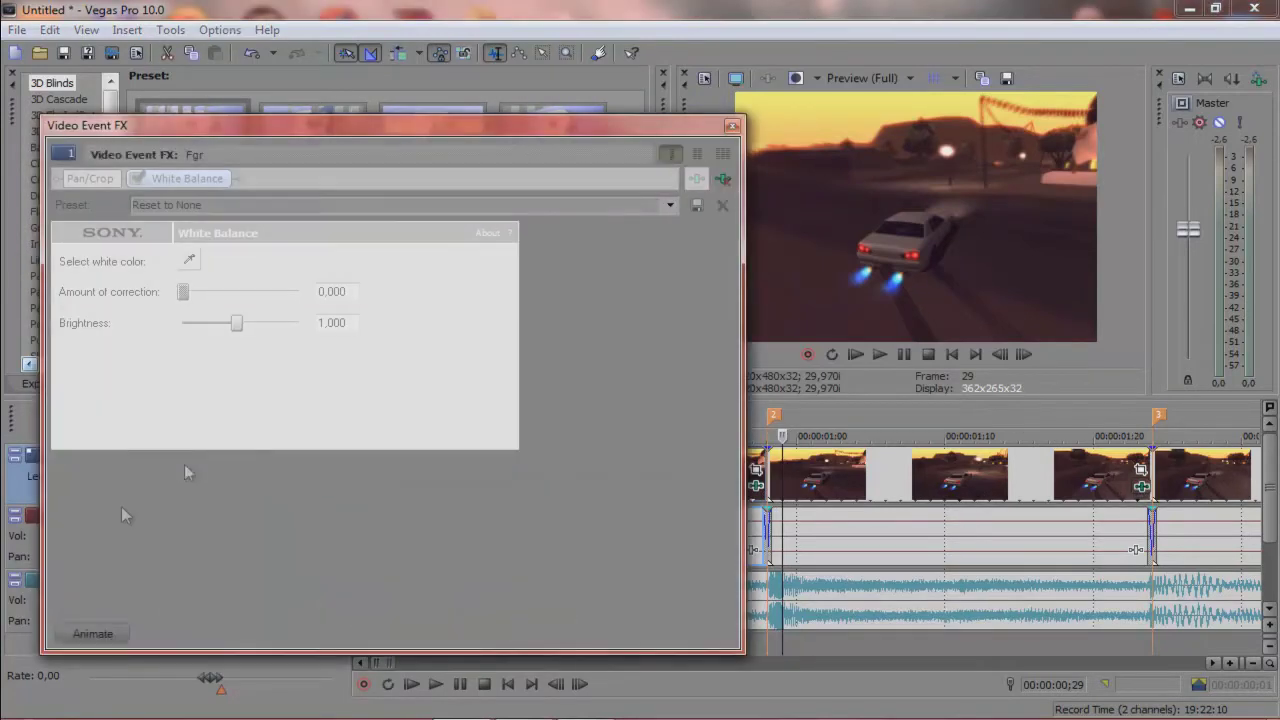
# - Paste the copied brightness keyframes at 00:00:00;00 of the White Balance effect on the segment between markers 2 and 3
pyautogui.click(92, 633)
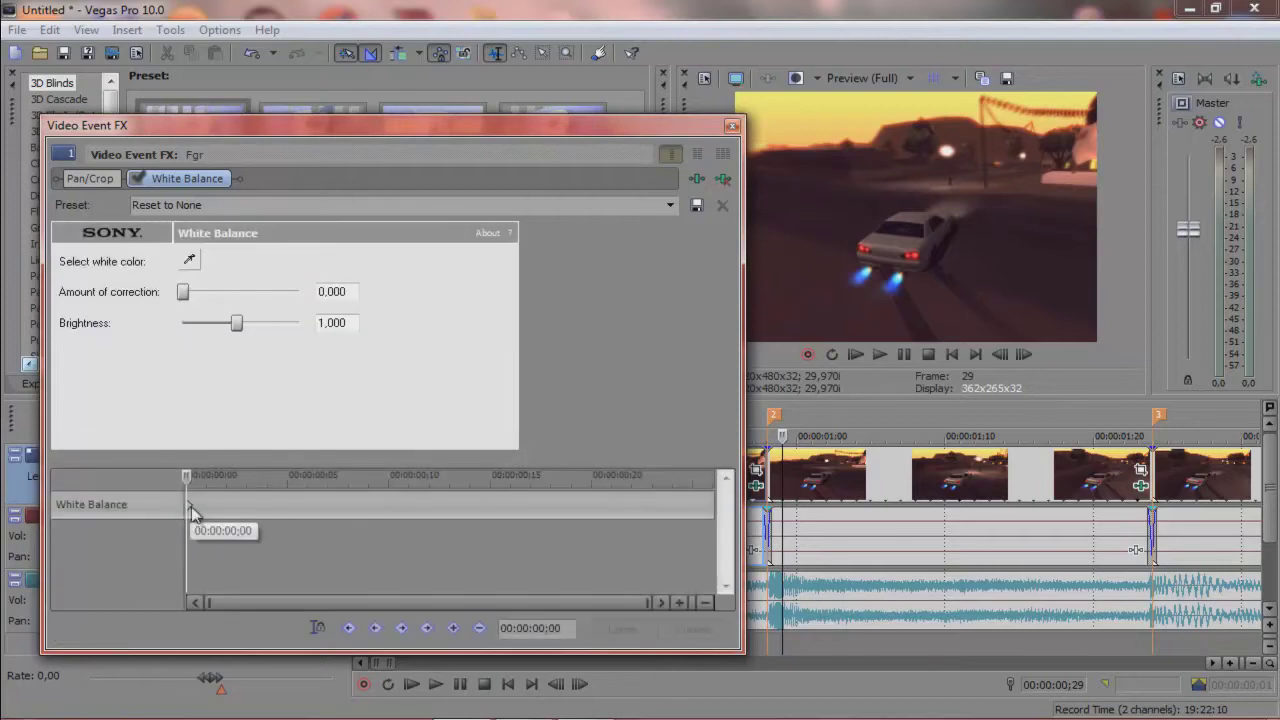
pyautogui.click(193, 513)
pyautogui.rightClick(193, 513)
pyautogui.click(252, 500)
pyautogui.click(732, 126)
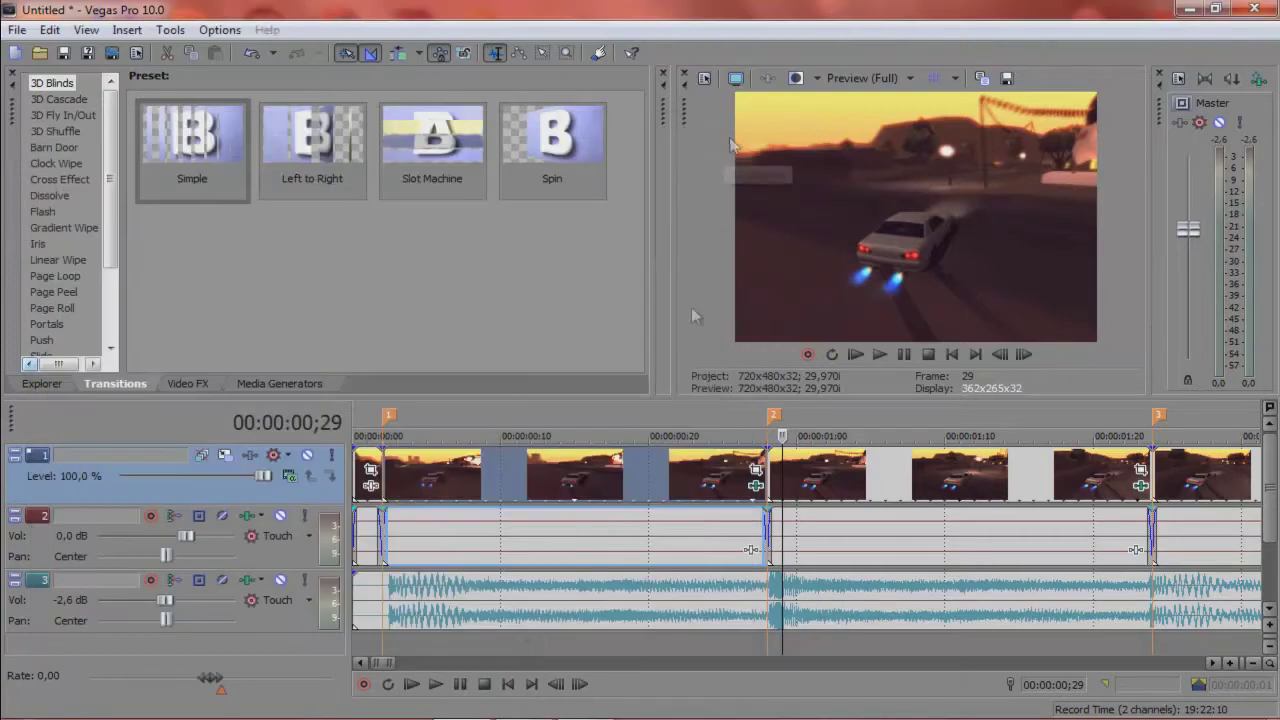
# - Add the Sony White Balance effect to the video segment between markers 3 and 4
pyautogui.click(1213, 662)
pyautogui.scroll(-4, 960, 505)
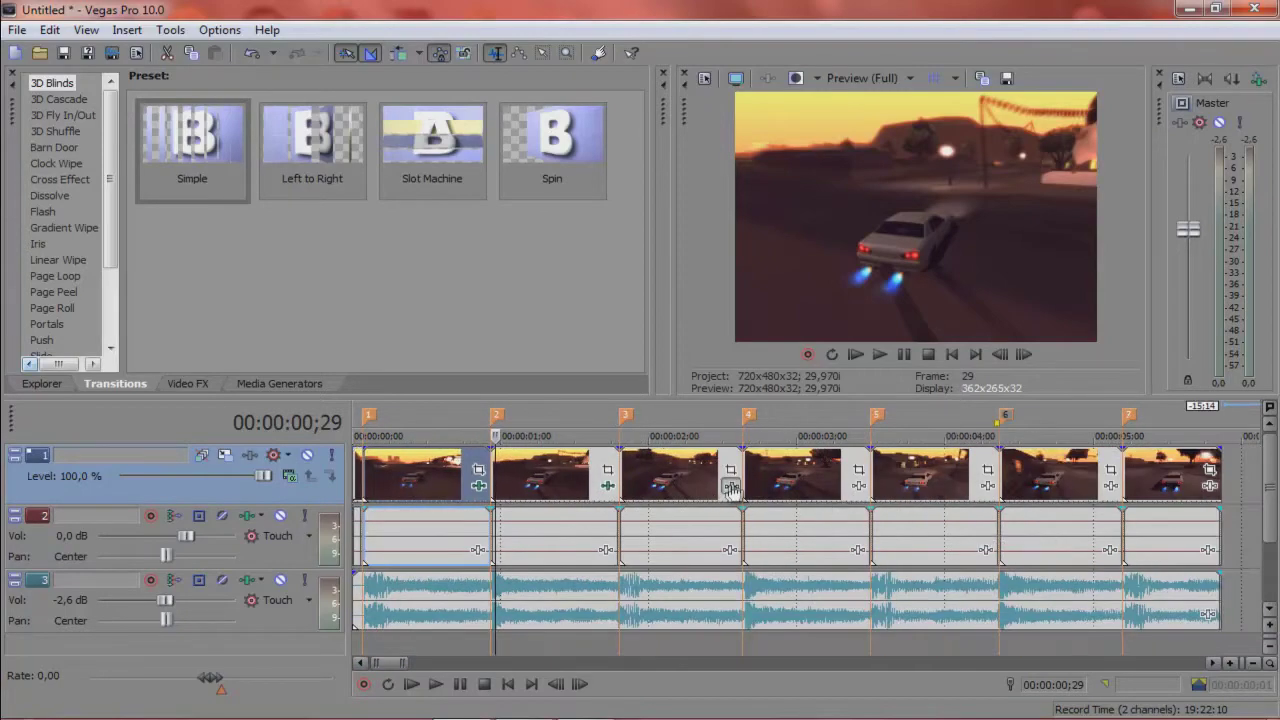
pyautogui.click(731, 486)
pyautogui.hscroll(5, 937, 540)
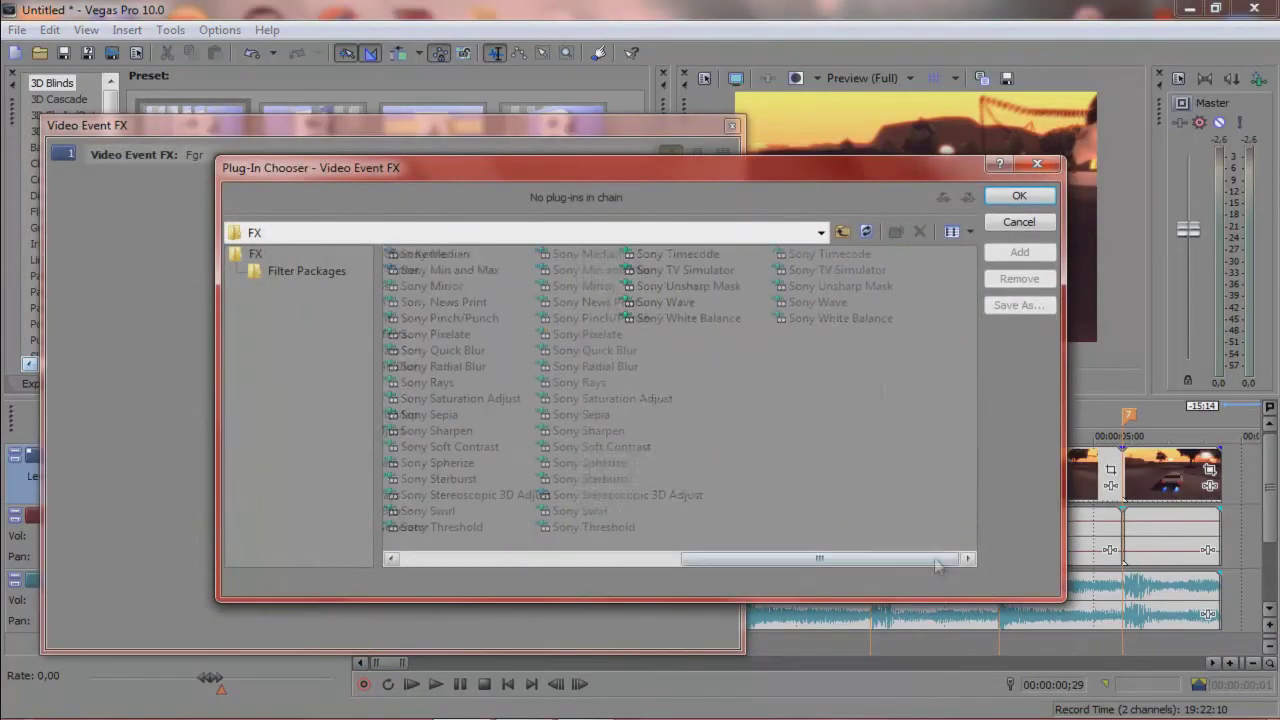
pyautogui.click(689, 318)
pyautogui.click(1019, 252)
pyautogui.click(1019, 195)
# - Paste the copied brightness keyframes at 00:00:00;00 of the White Balance effect on the segment between markers 3 and 4
pyautogui.click(80, 632)
pyautogui.rightClick(190, 515)
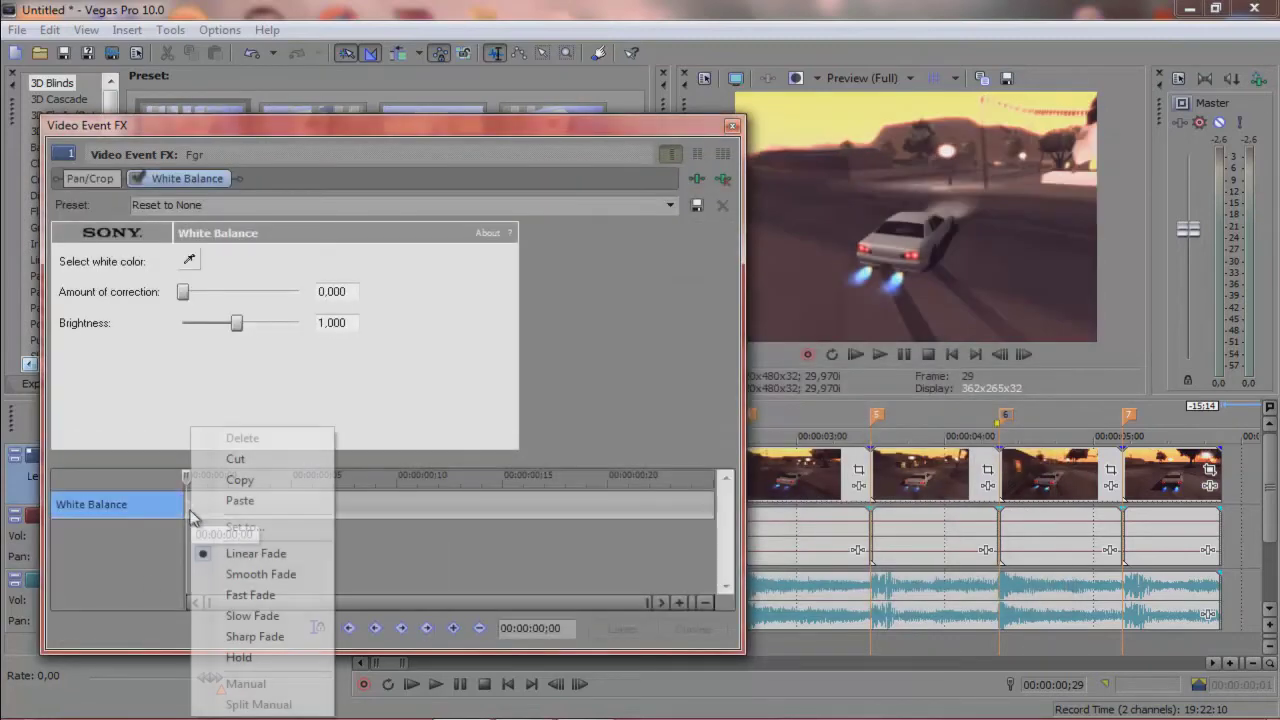
pyautogui.click(230, 508)
pyautogui.click(732, 127)
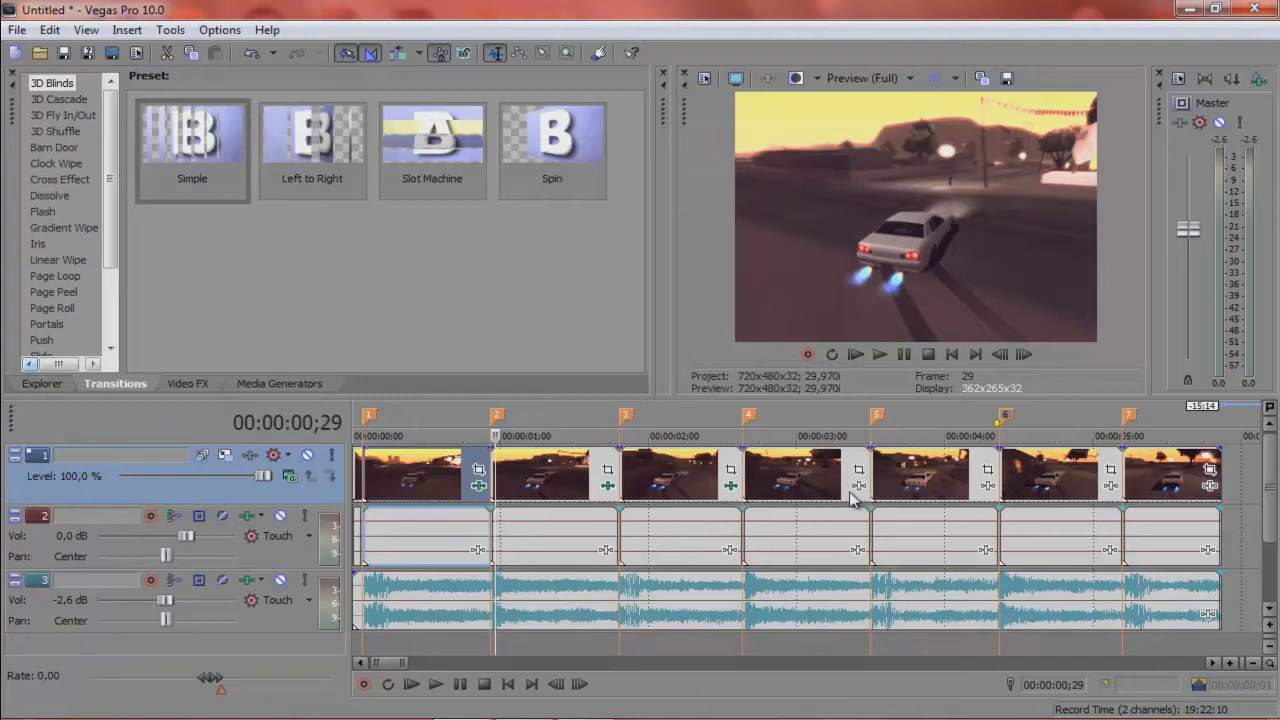
# - Add Sony White Balance to the video segment between markers 4 and 5 and paste the copied brightness keyframes at its start
pyautogui.click(857, 484)
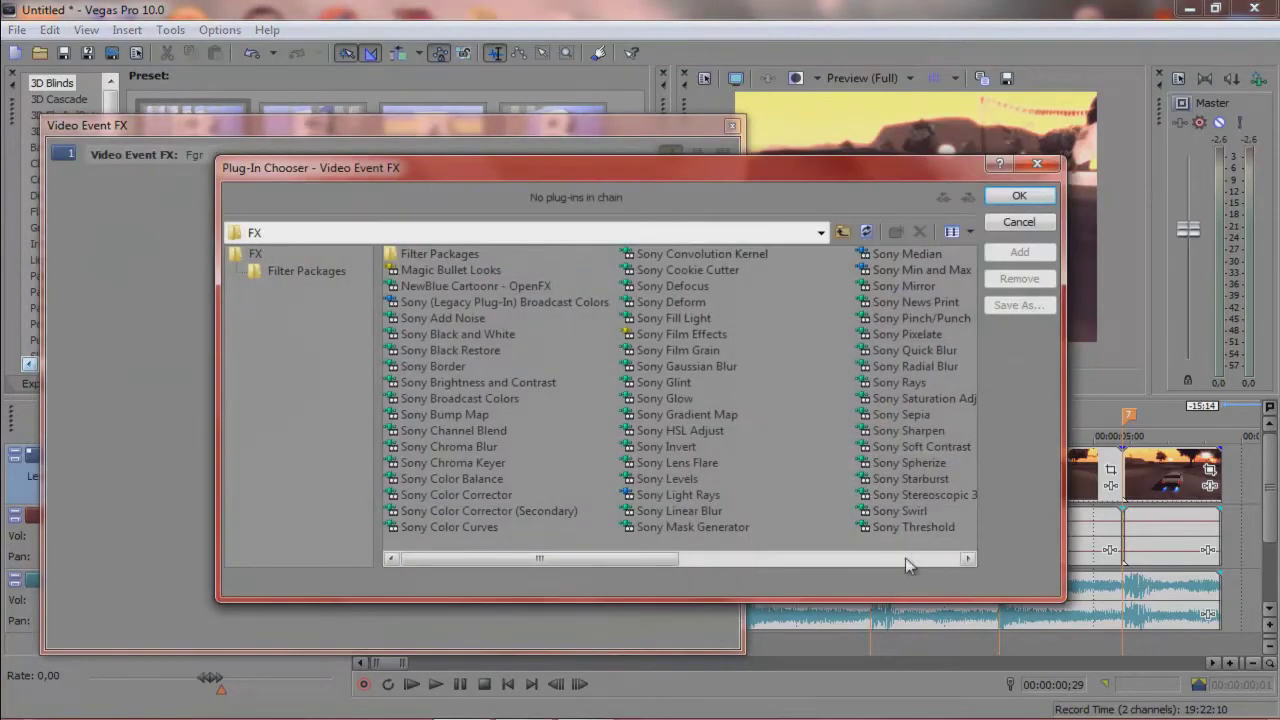
pyautogui.click(905, 559)
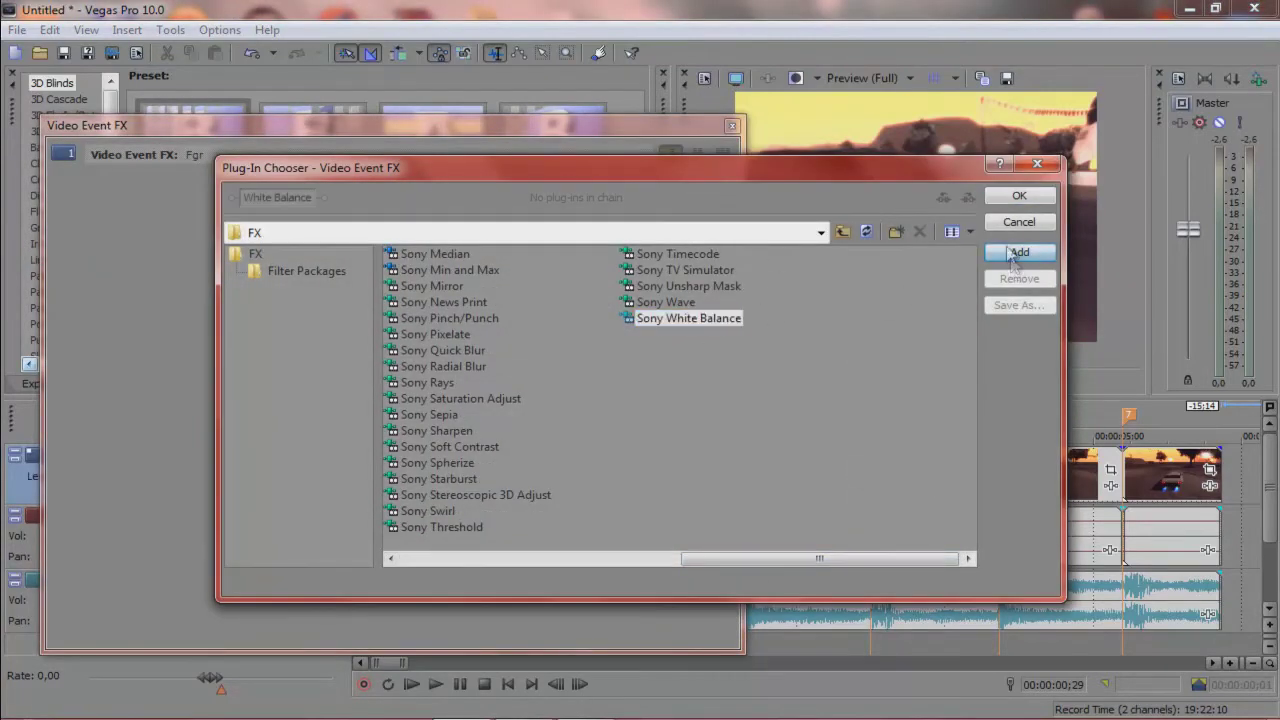
pyautogui.click(1019, 252)
pyautogui.click(1019, 195)
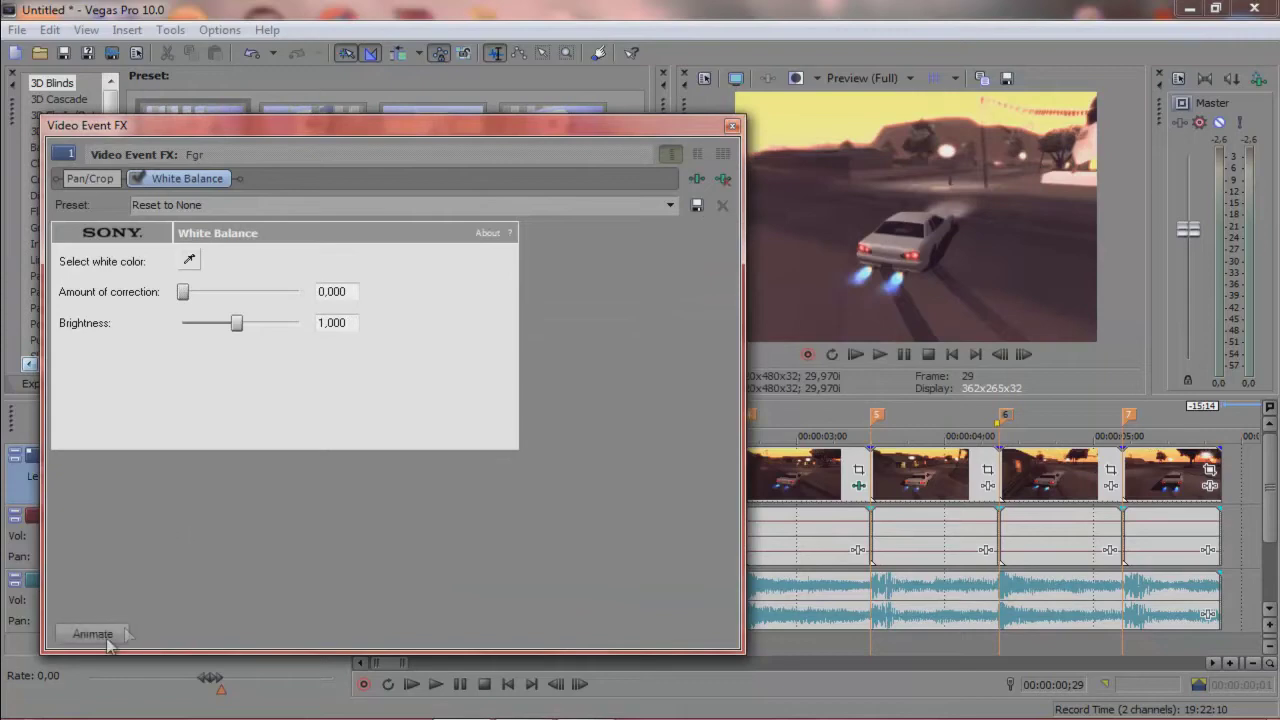
pyautogui.click(92, 633)
pyautogui.rightClick(190, 506)
pyautogui.click(278, 502)
pyautogui.click(732, 126)
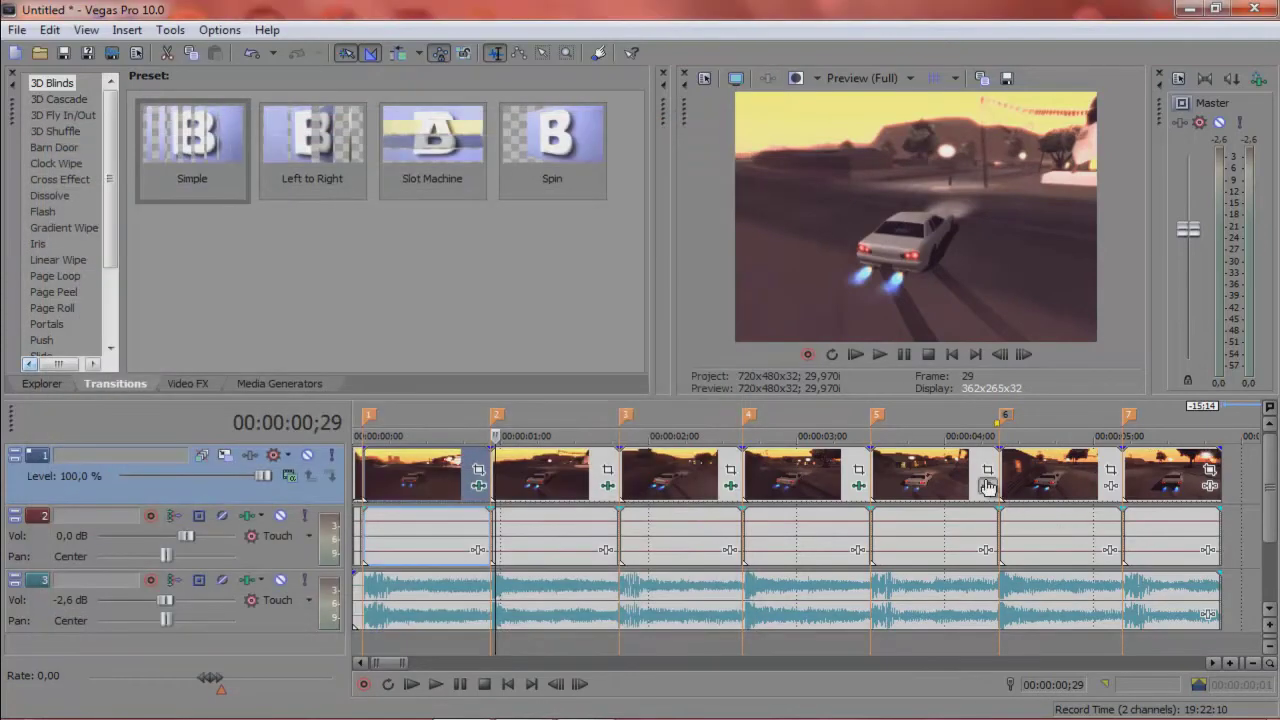
# - Add the Sony White Balance effect to the video segment between markers 5 and 6
pyautogui.click(978, 481)
pyautogui.click(940, 557)
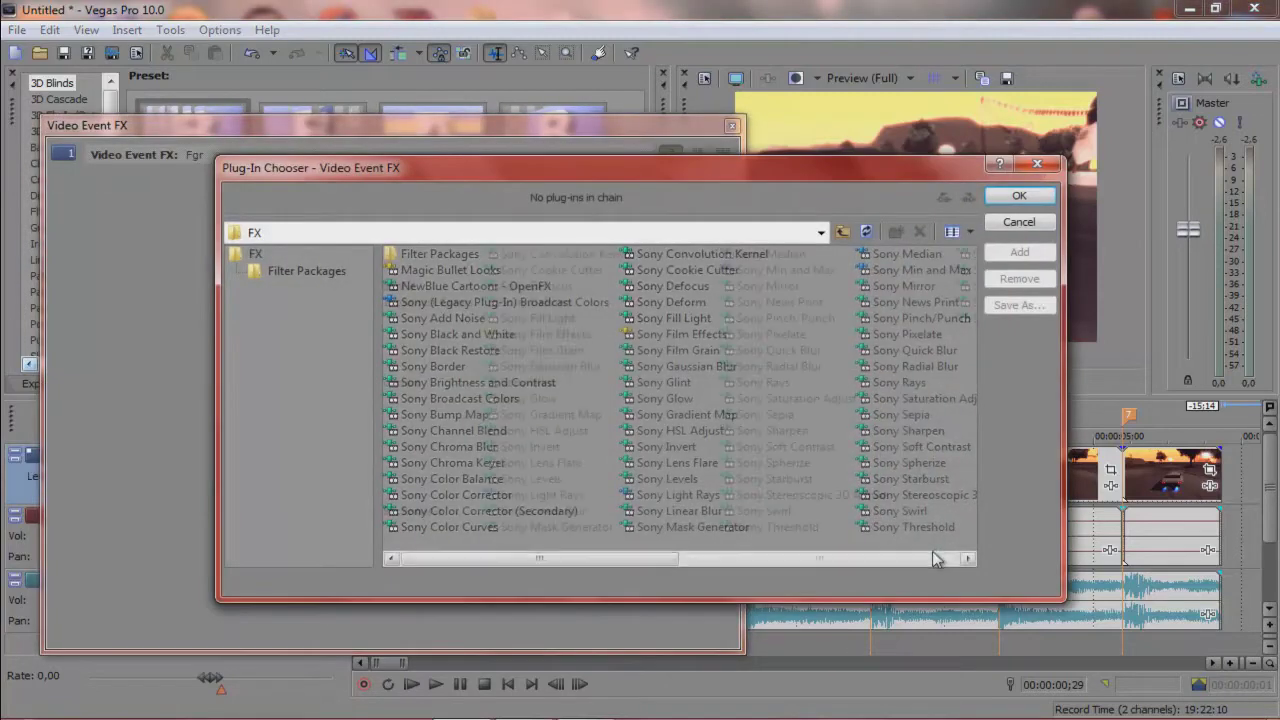
pyautogui.doubleClick(688, 318)
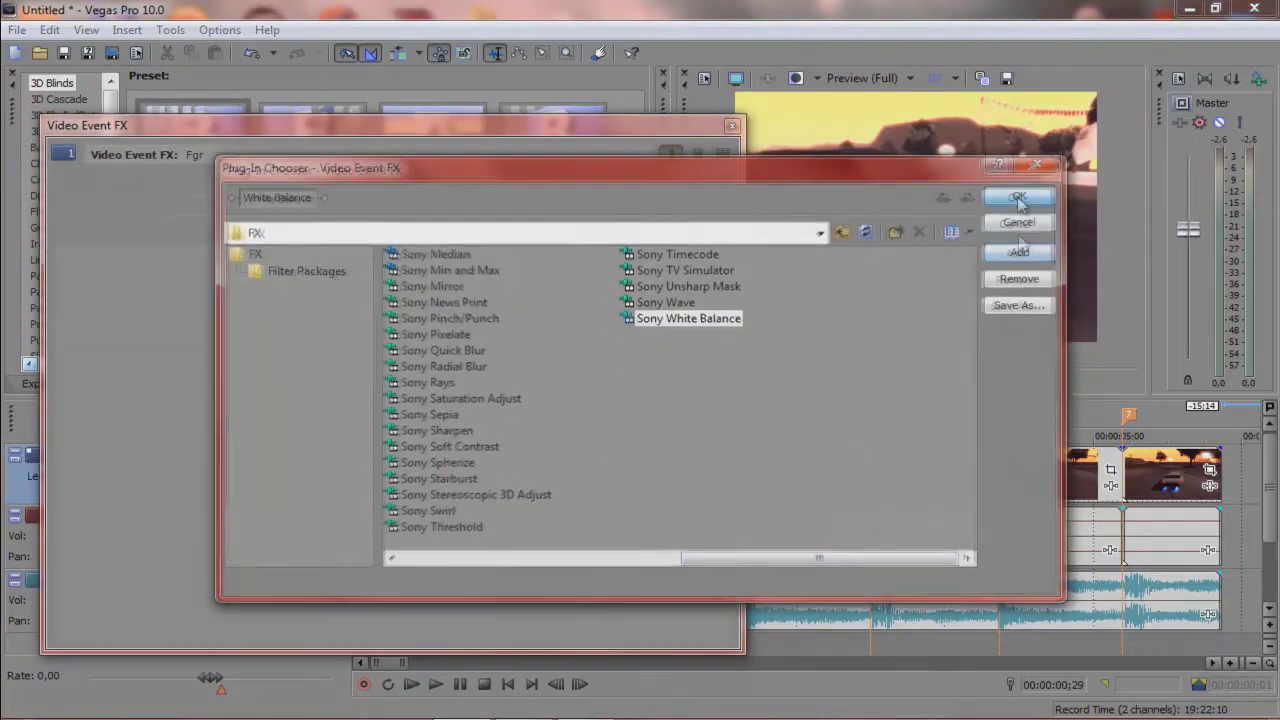
pyautogui.press('Return')
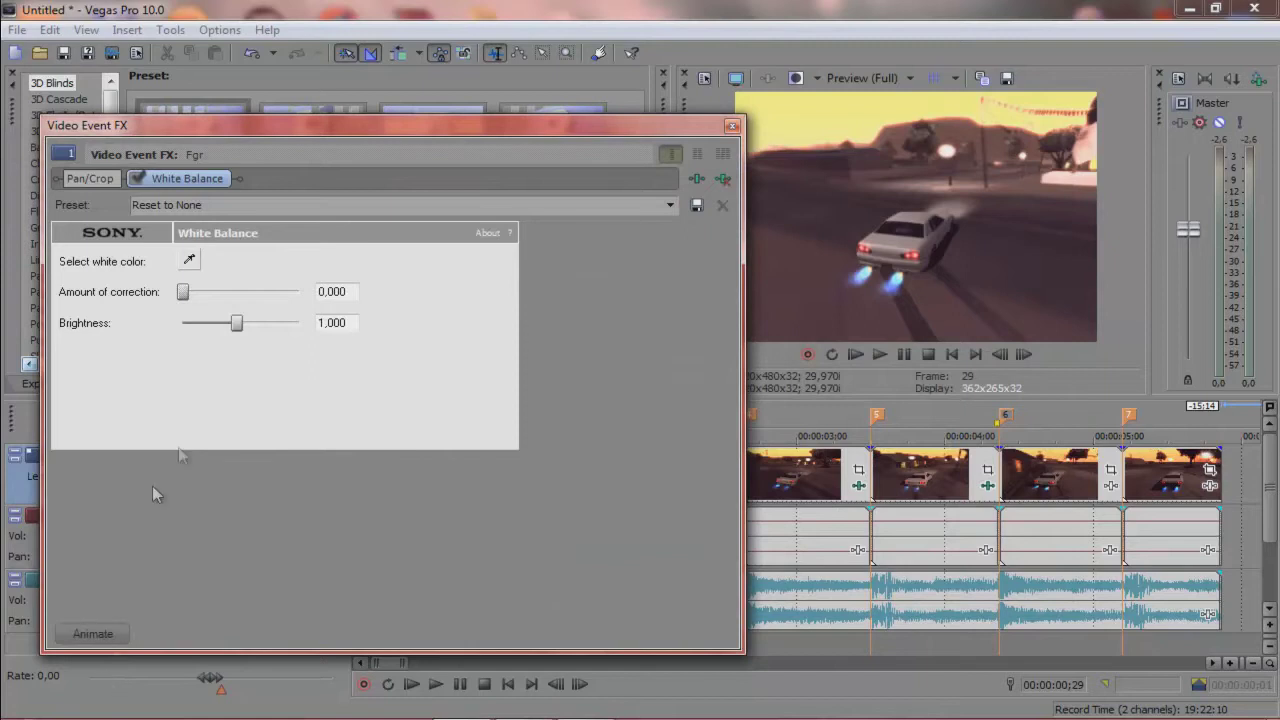
# - Paste the copied brightness keyframes at 00:00:00;00 of the White Balance effect on the segment between markers 5 and 6
pyautogui.click(92, 634)
pyautogui.click(188, 506)
pyautogui.rightClick(188, 505)
pyautogui.click(266, 502)
pyautogui.click(351, 508)
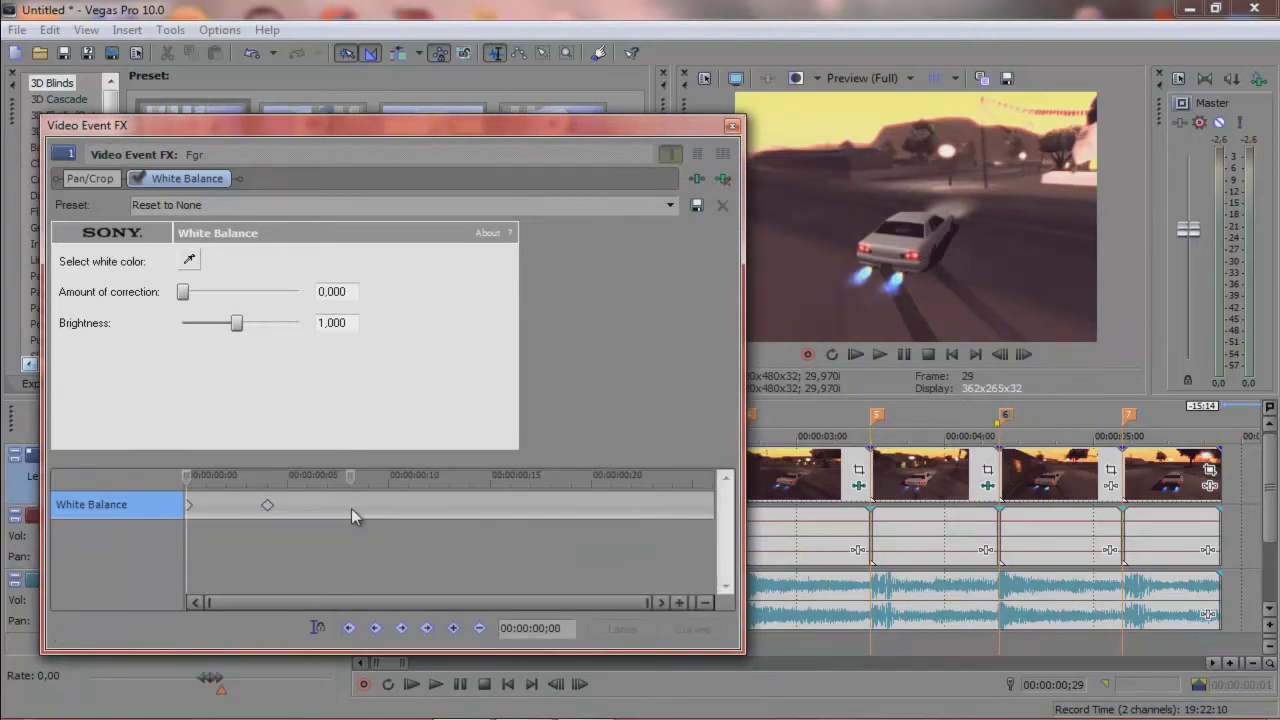
pyautogui.click(364, 503)
pyautogui.click(731, 126)
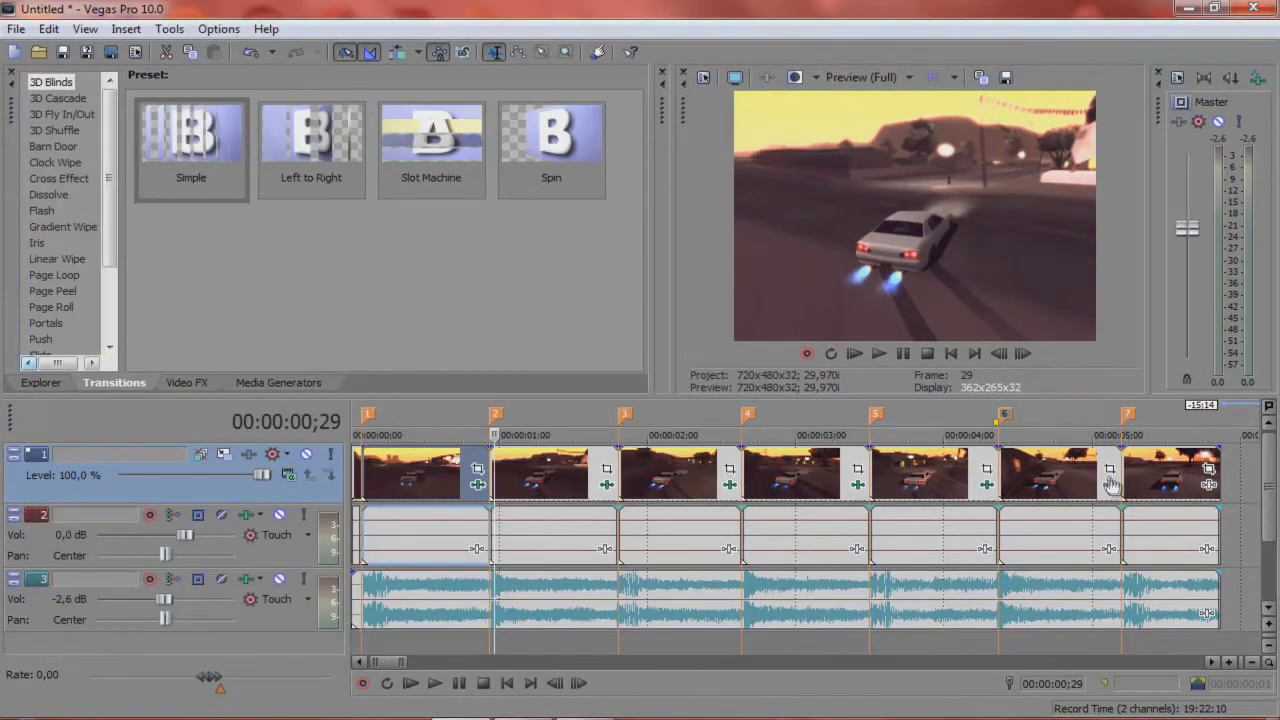
# - Add Sony White Balance to the video segment between markers 6 and 7 and paste the copied brightness keyframes at its start
pyautogui.click(1110, 484)
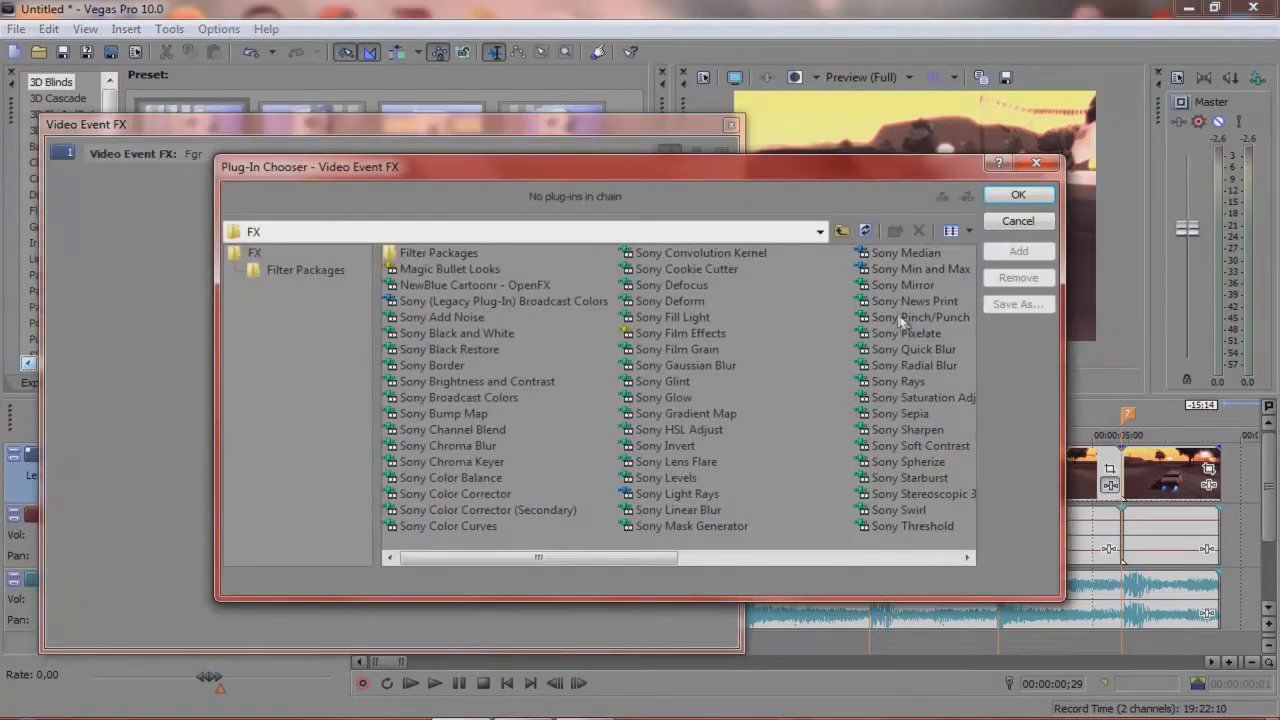
pyautogui.click(930, 559)
pyautogui.click(685, 317)
pyautogui.click(1033, 255)
pyautogui.click(1017, 197)
pyautogui.click(99, 625)
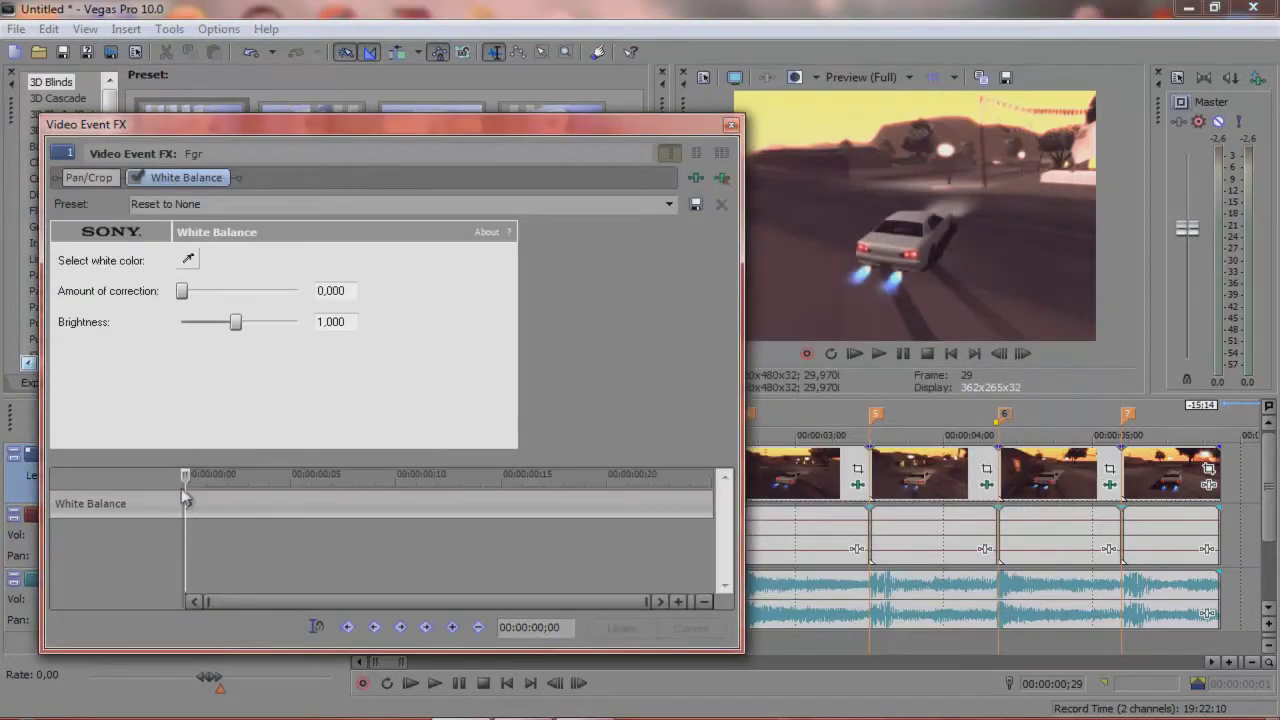
pyautogui.rightClick(188, 508)
pyautogui.doubleClick(269, 504)
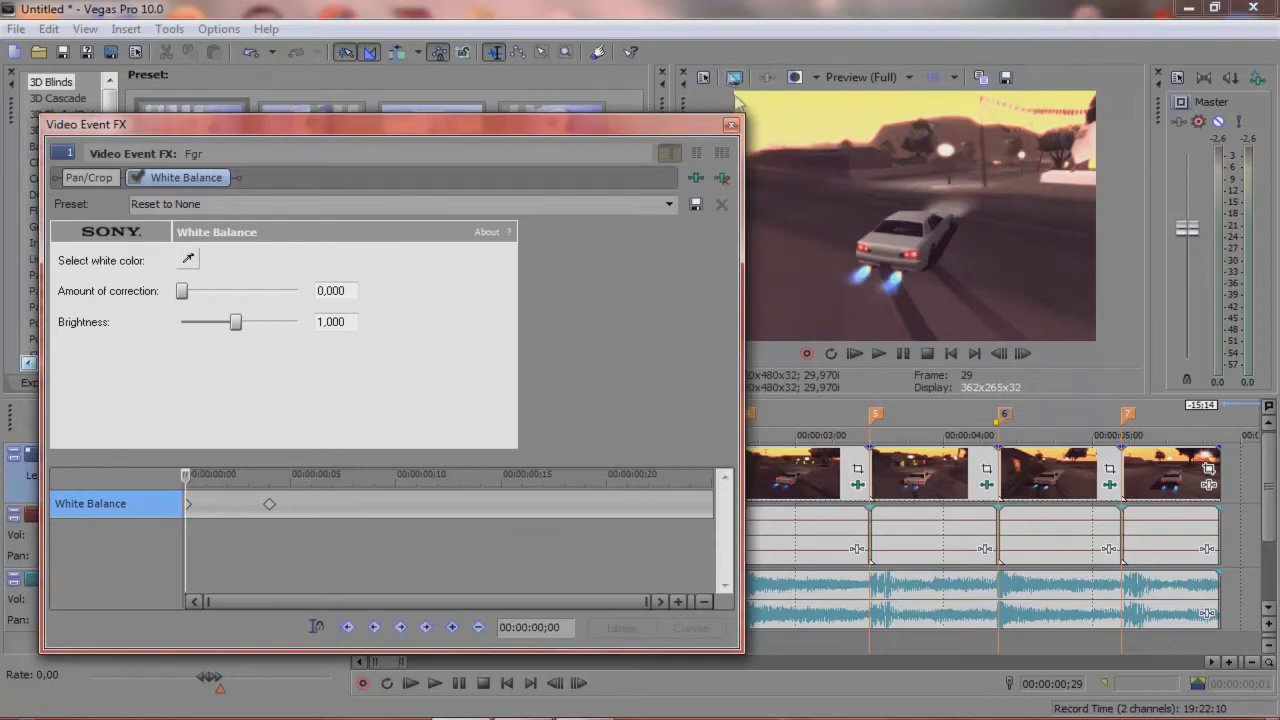
pyautogui.click(731, 126)
# - Add Sony White Balance to the last video segment, after marker 7, and paste the copied brightness keyframes at its start
pyautogui.click(1207, 486)
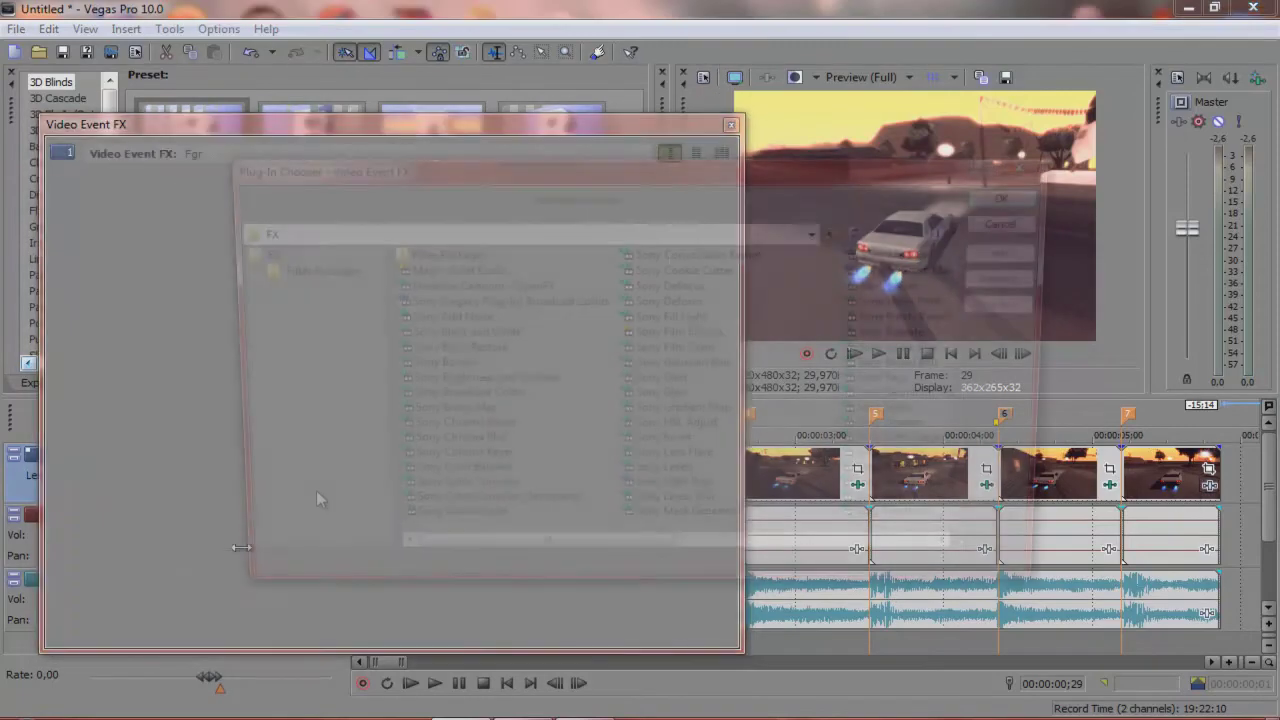
pyautogui.click(893, 557)
pyautogui.click(676, 312)
pyautogui.click(1018, 251)
pyautogui.click(1018, 195)
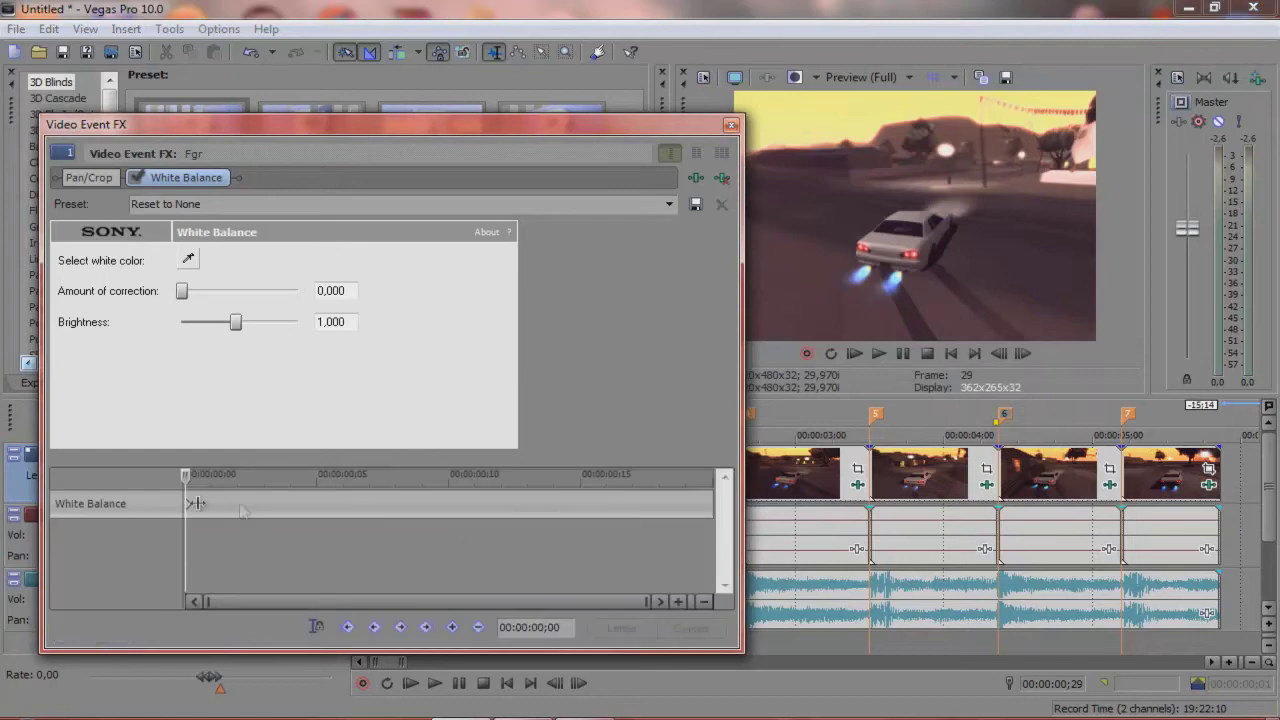
pyautogui.rightClick(188, 506)
pyautogui.click(238, 501)
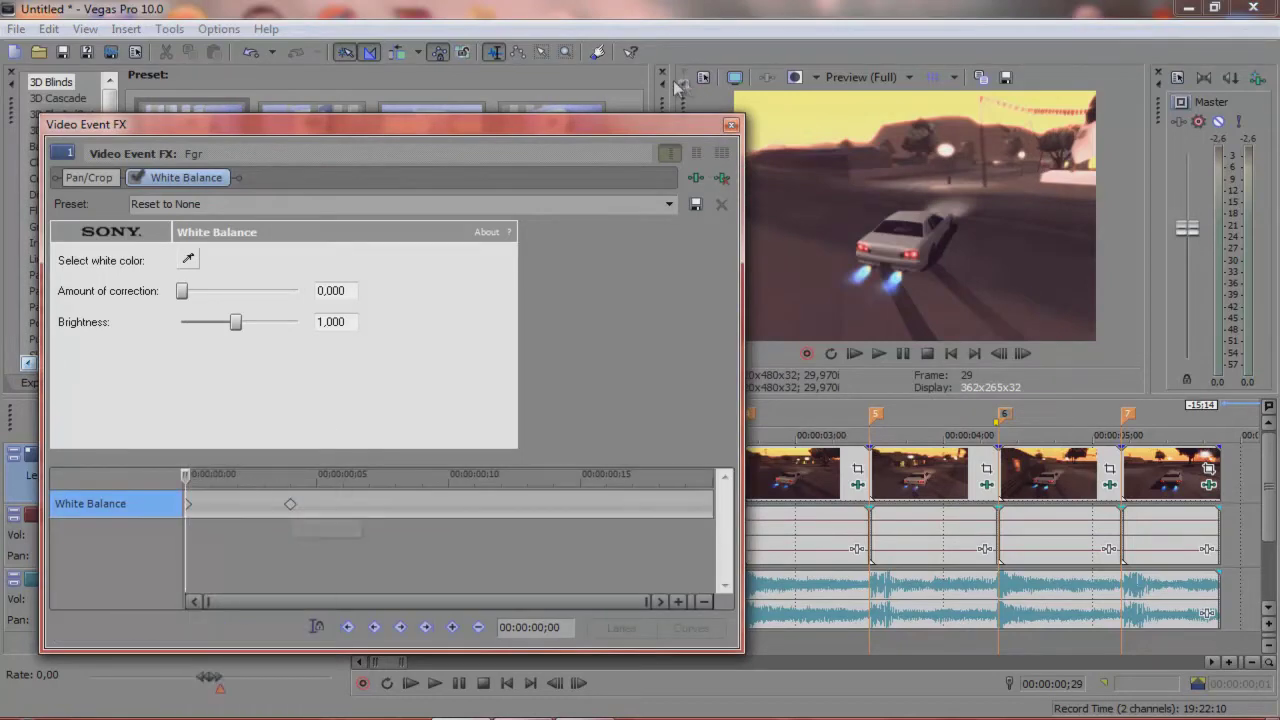
# - Close the effect settings and preview the edited sequence from its start, pausing partway through the segment between markers 5 and 6
pyautogui.click(731, 127)
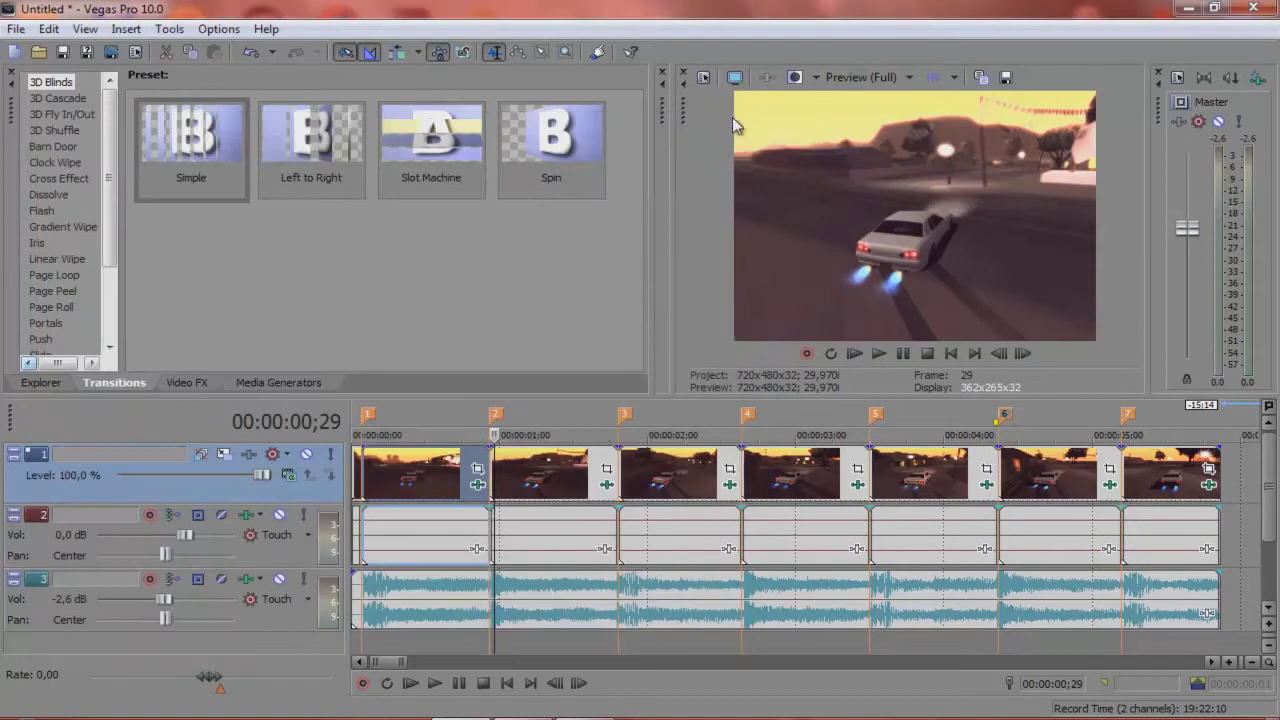
pyautogui.click(951, 353)
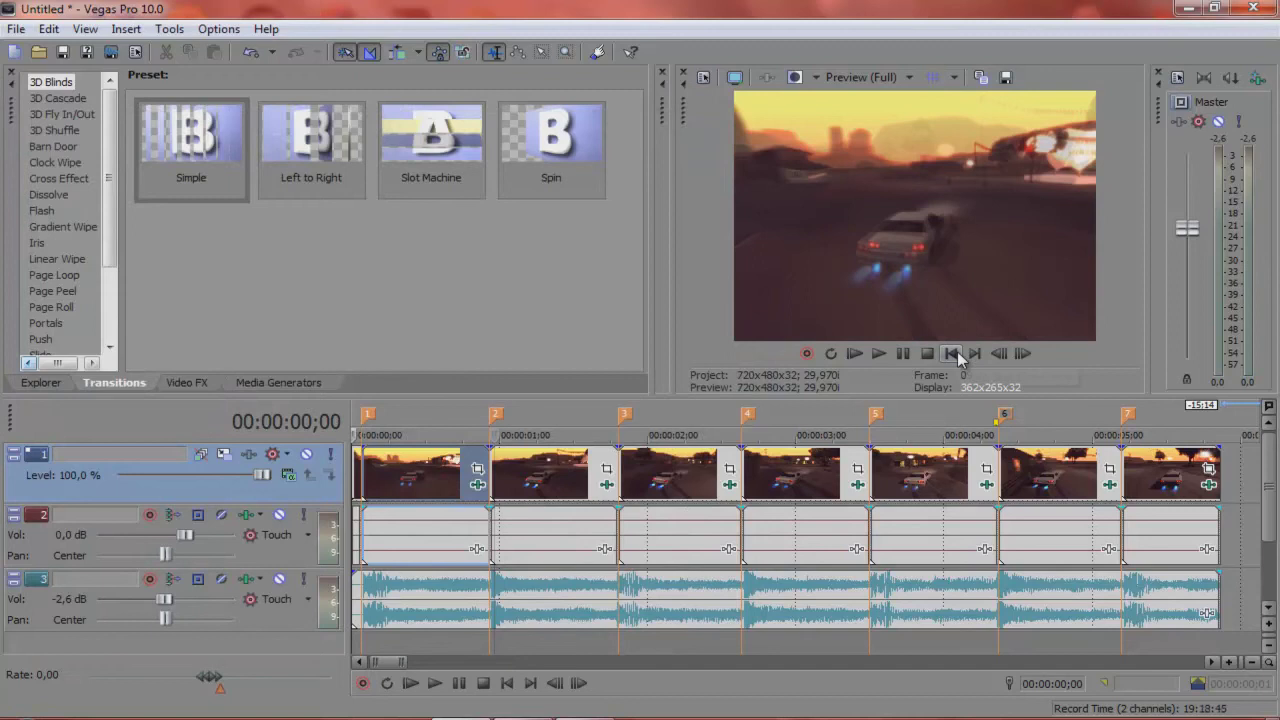
pyautogui.click(879, 353)
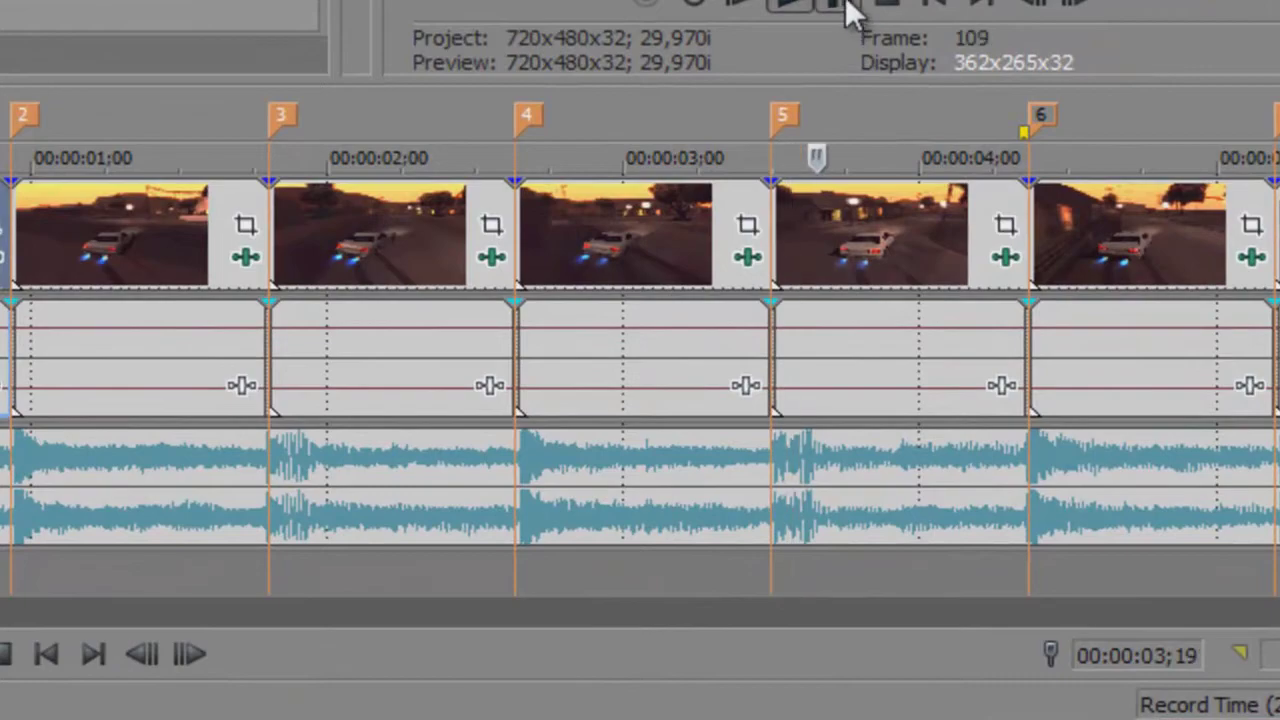
pyautogui.click(848, 12)
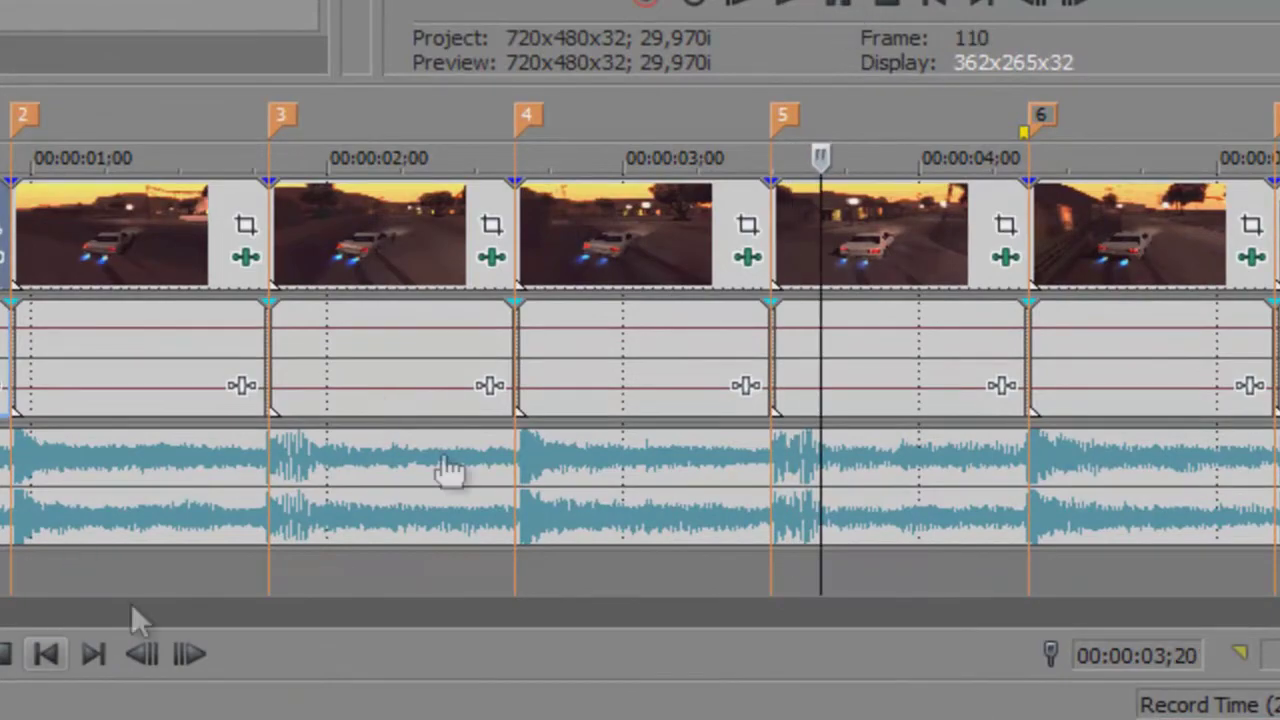
# - Return to the start of the timeline and set the normal playback rate to 1
pyautogui.click(944, 14)
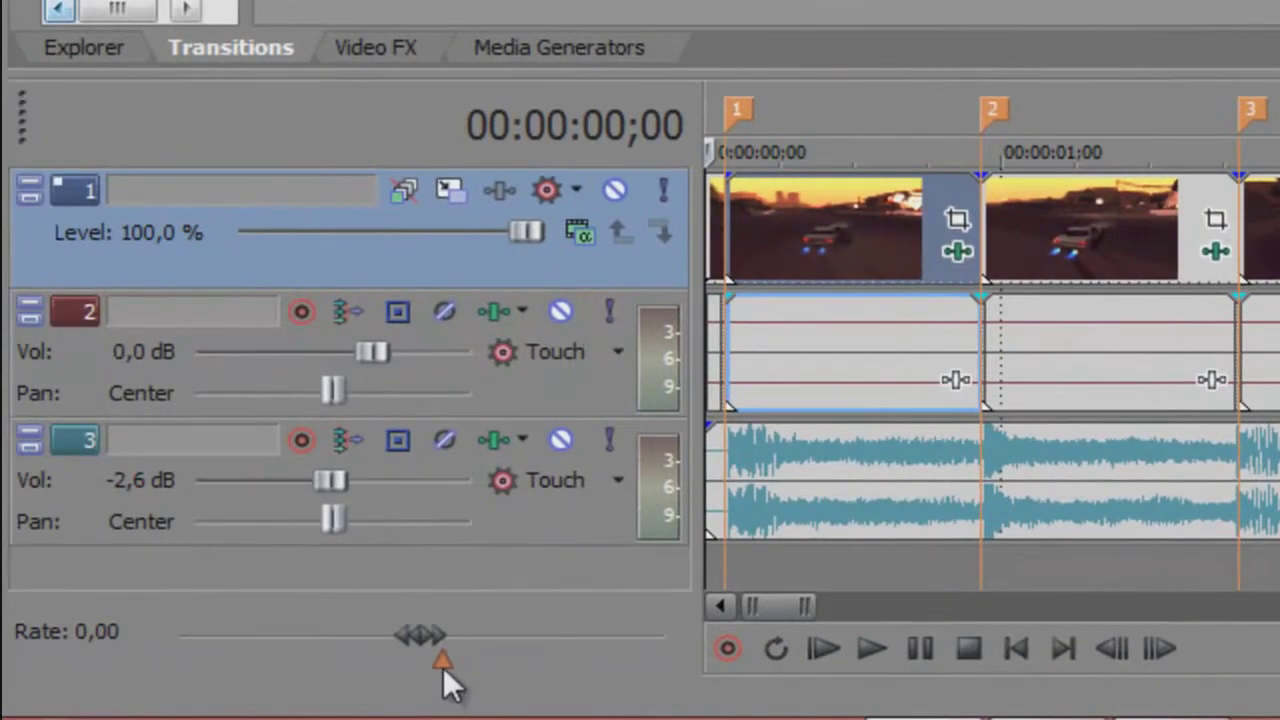
pyautogui.rightClick(441, 667)
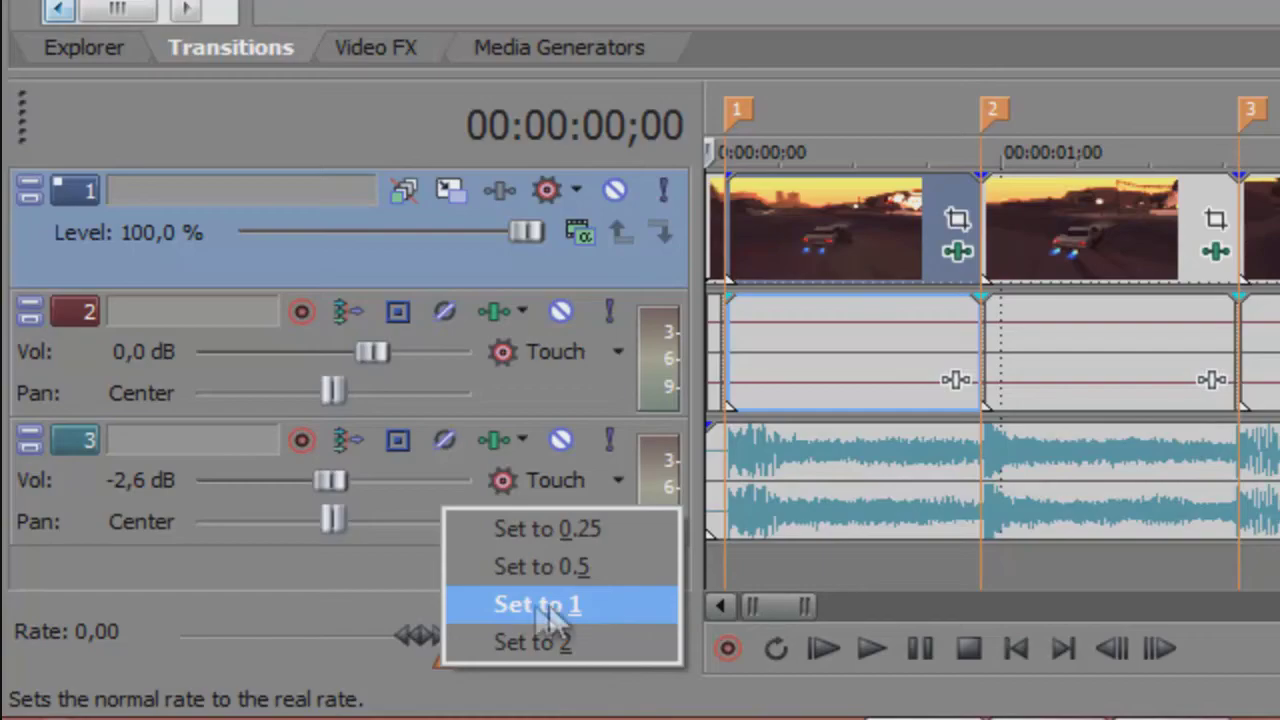
pyautogui.click(641, 610)
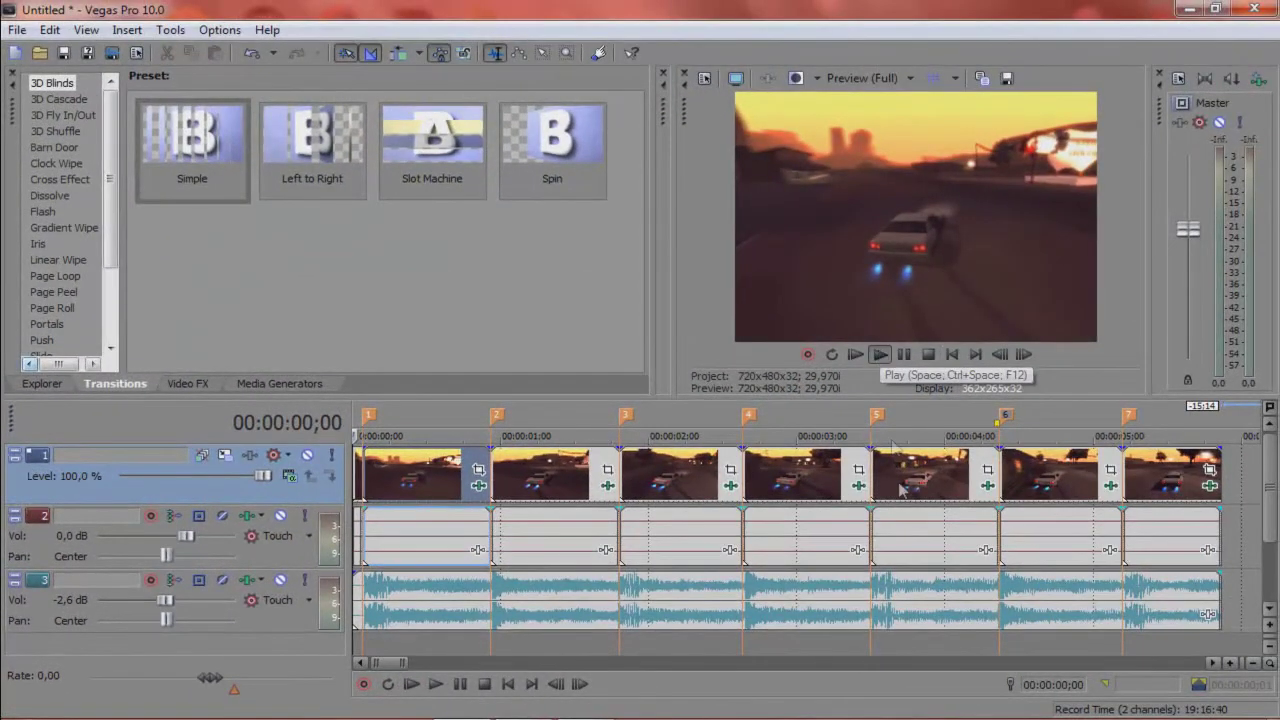
# - Preview the sequence from the start at the normal rate, pausing in the segment between markers 3 and 4
pyautogui.click(880, 356)
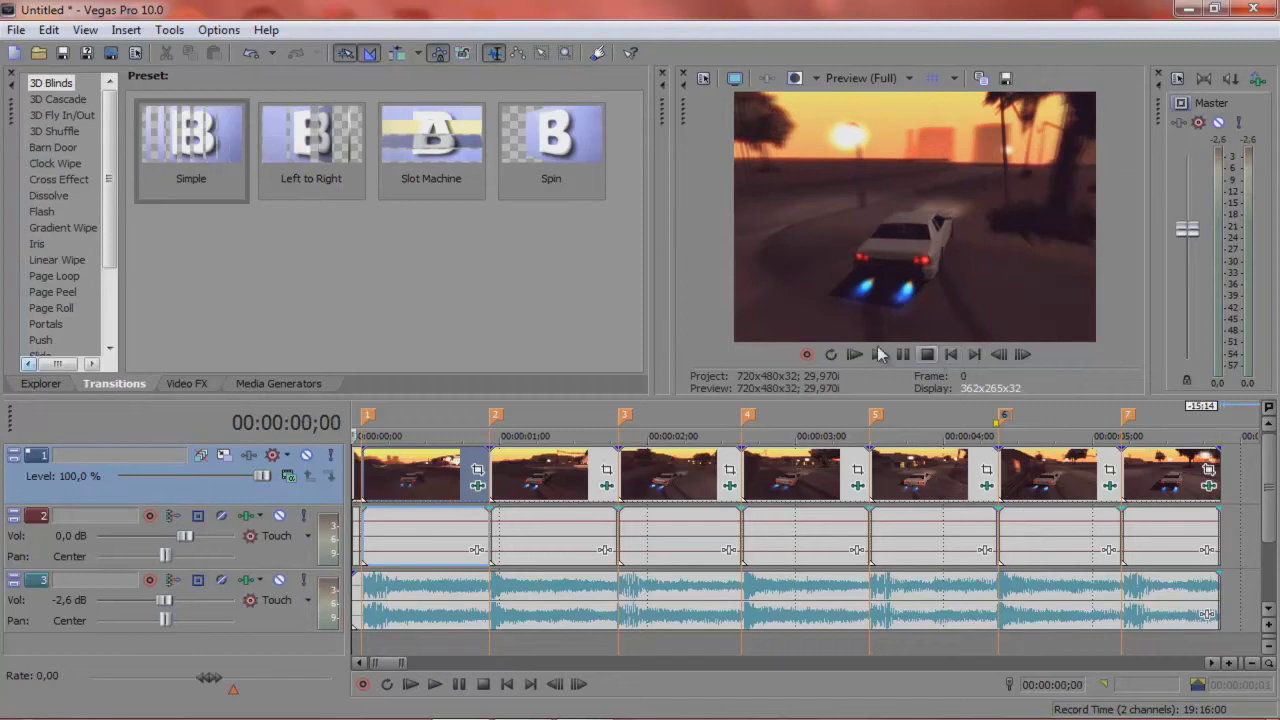
pyautogui.click(950, 354)
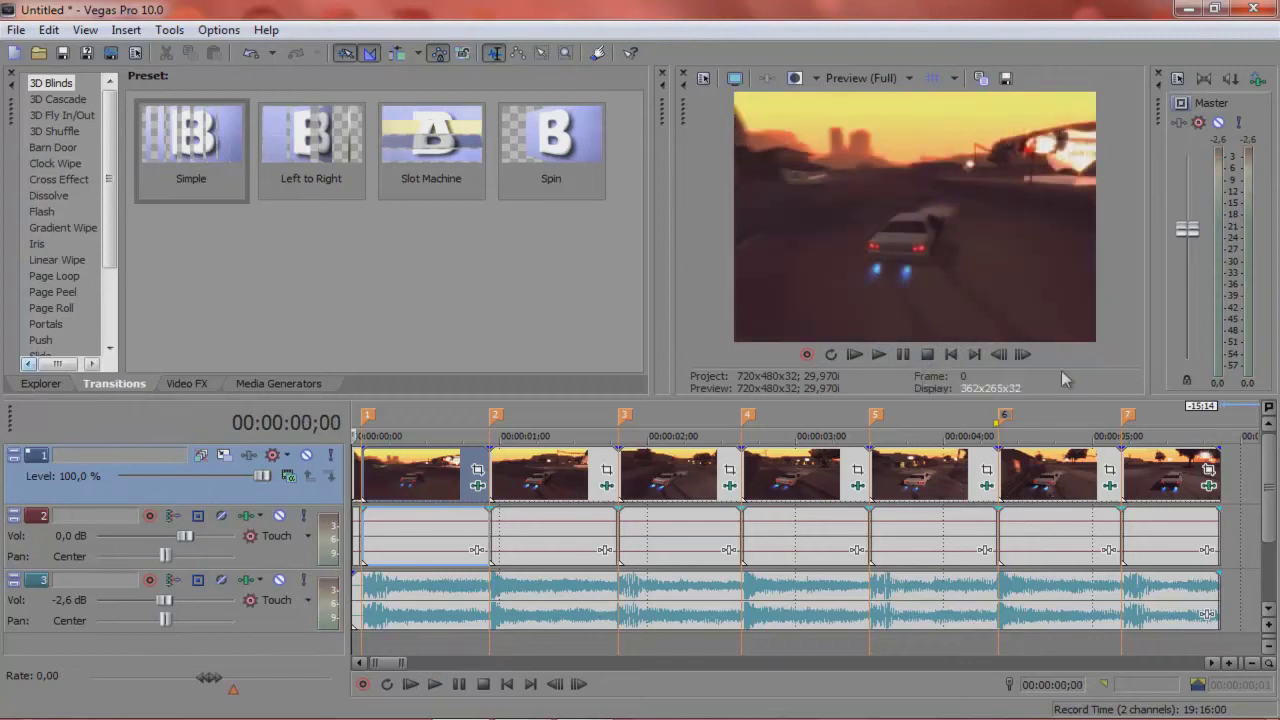
pyautogui.click(878, 354)
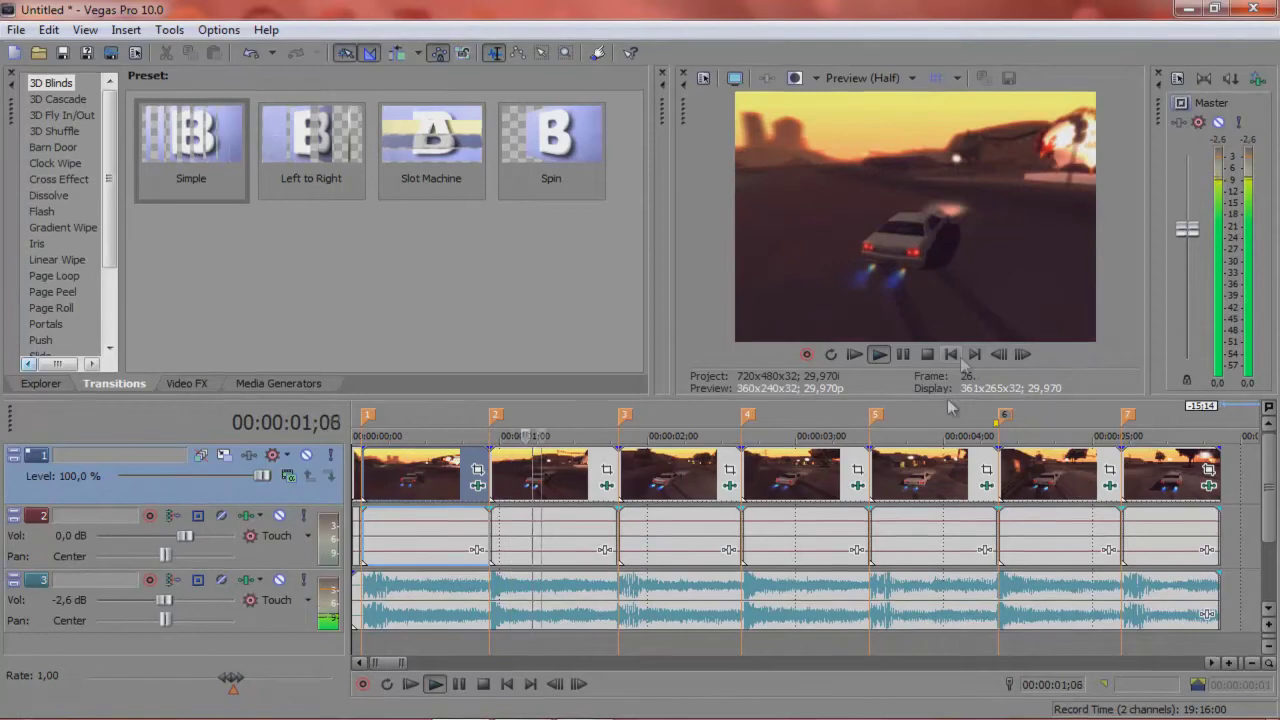
pyautogui.click(902, 354)
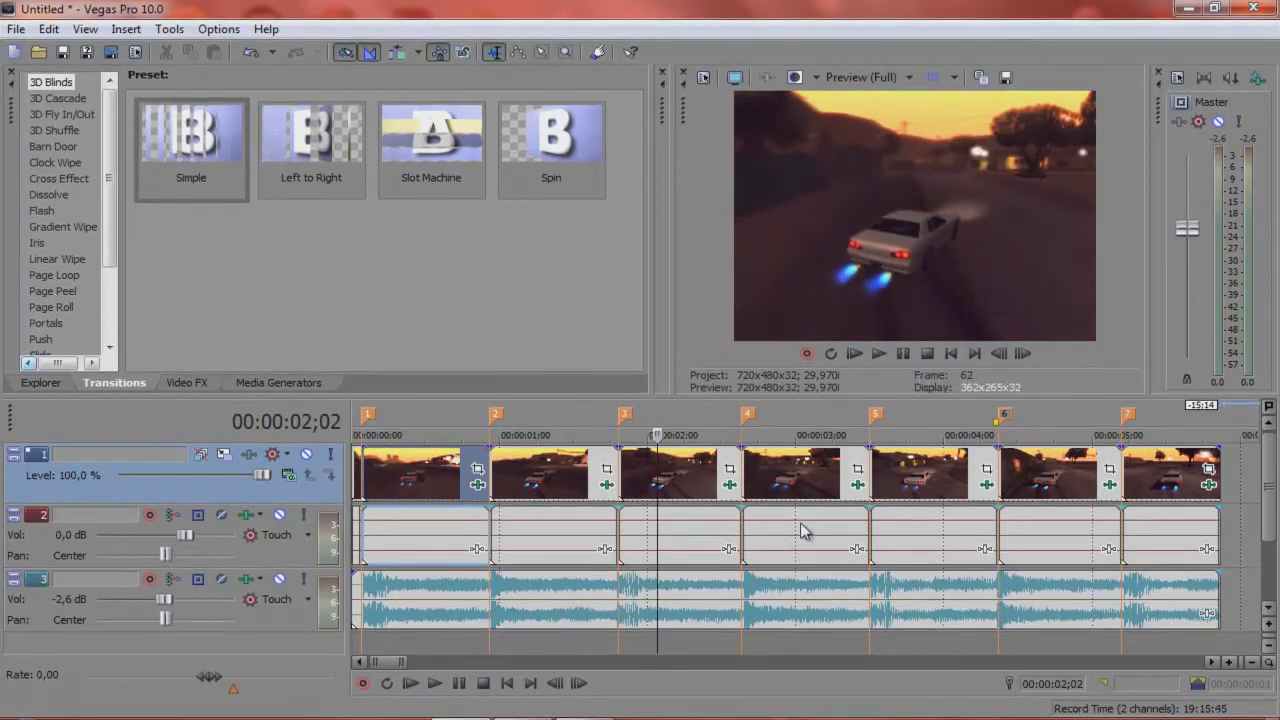
# - Play on from a point inside the segment between markers 3 and 4 and pause before marker 5
pyautogui.scroll(-3, 800, 532)
pyautogui.scroll(3, 688, 515)
pyautogui.click(726, 487)
pyautogui.click(878, 354)
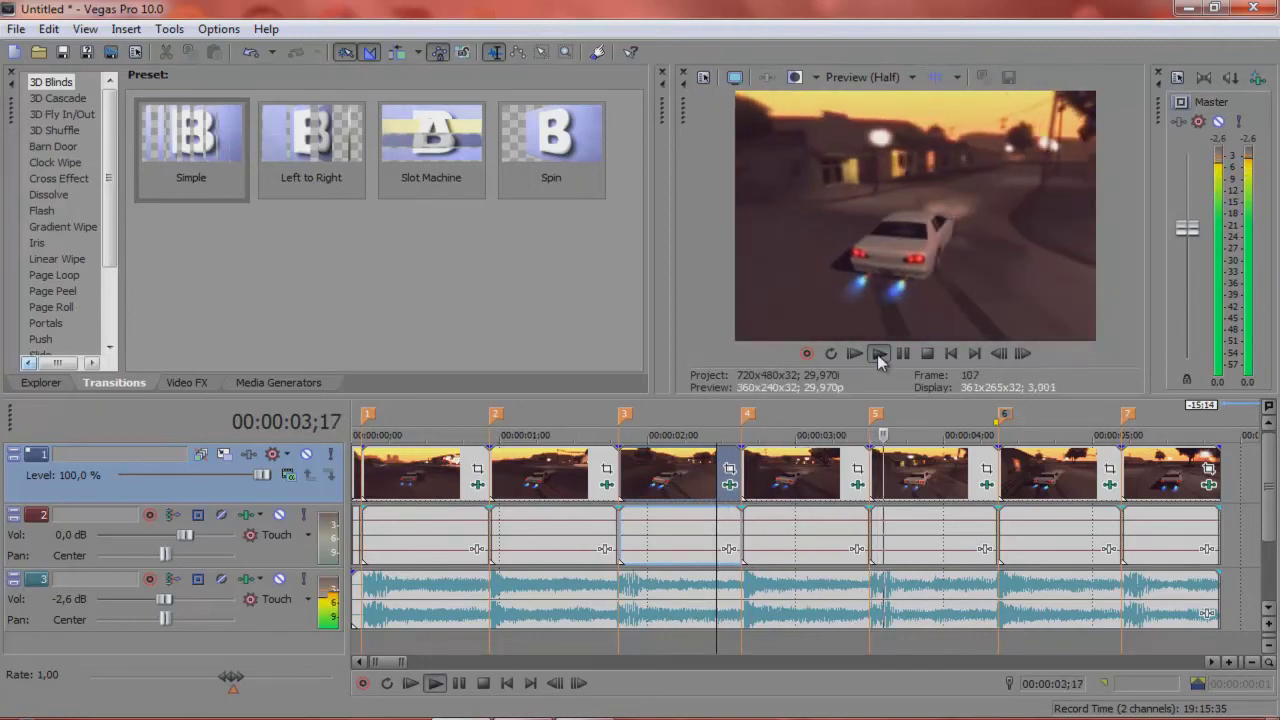
pyautogui.click(903, 354)
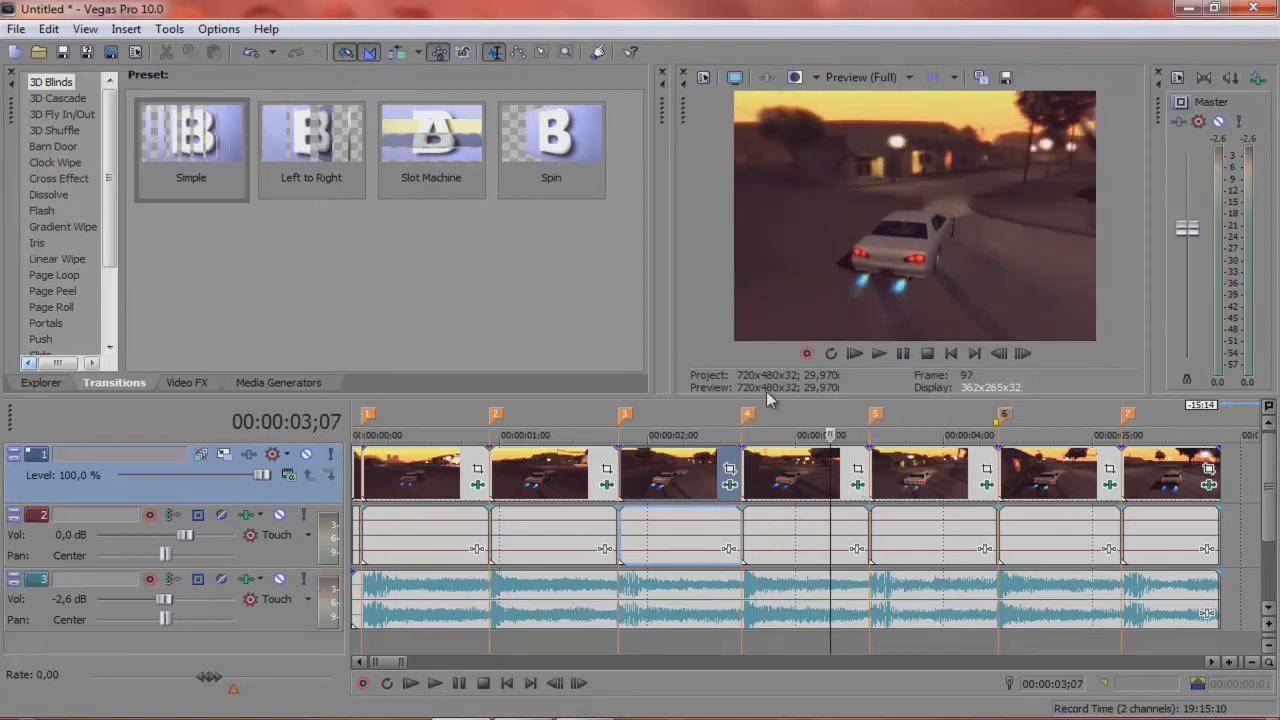
# - Replay the whole sequence from the start to check the flashes against the music, pausing in the last segment after marker 7
pyautogui.click(951, 353)
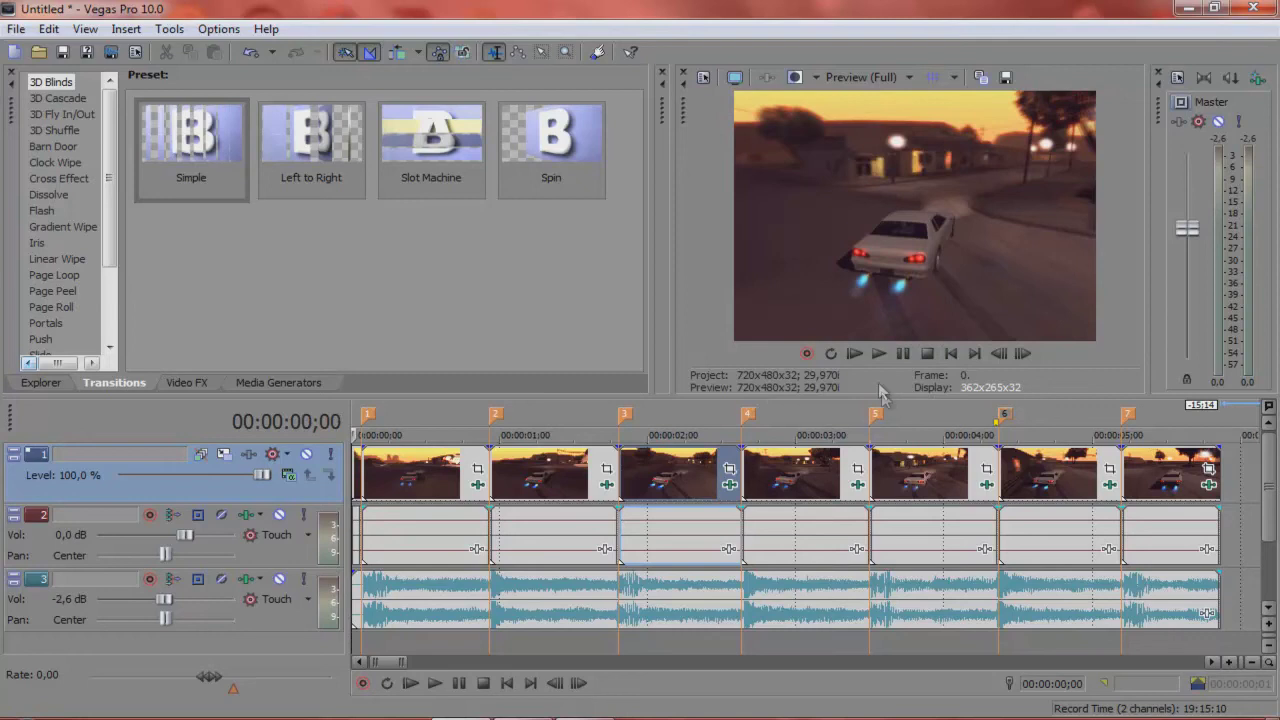
pyautogui.click(879, 354)
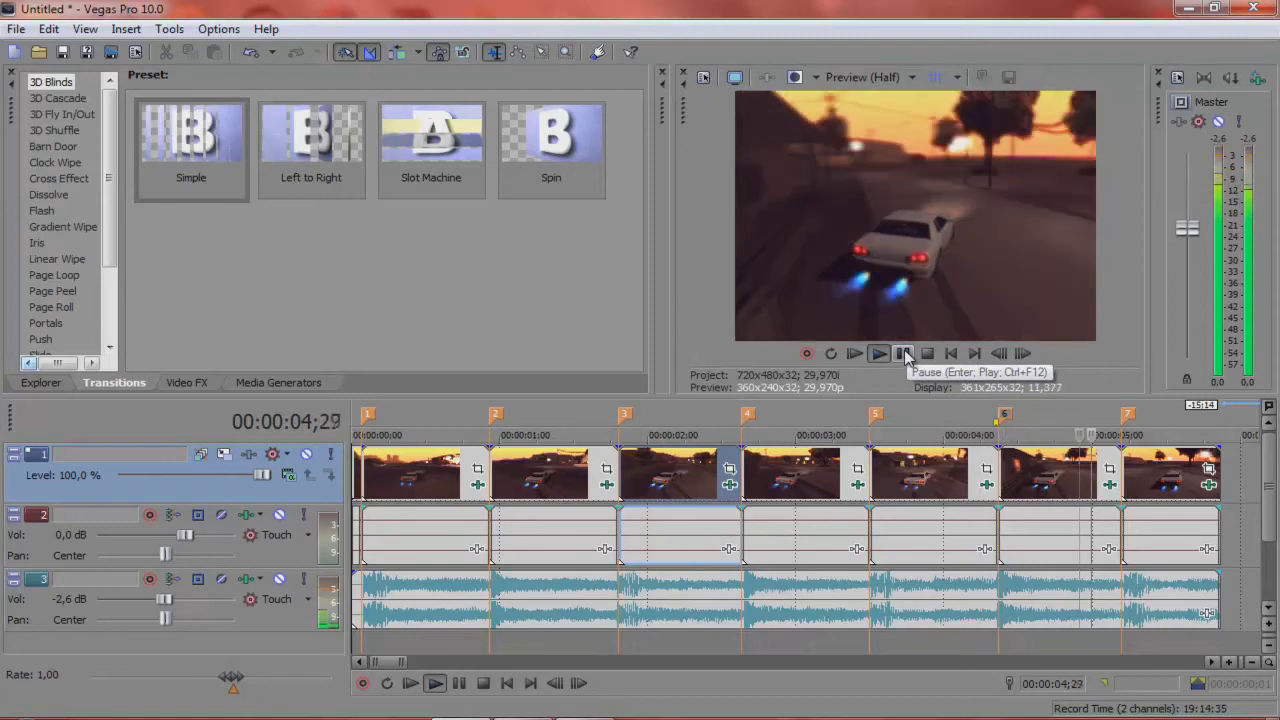
pyautogui.click(903, 354)
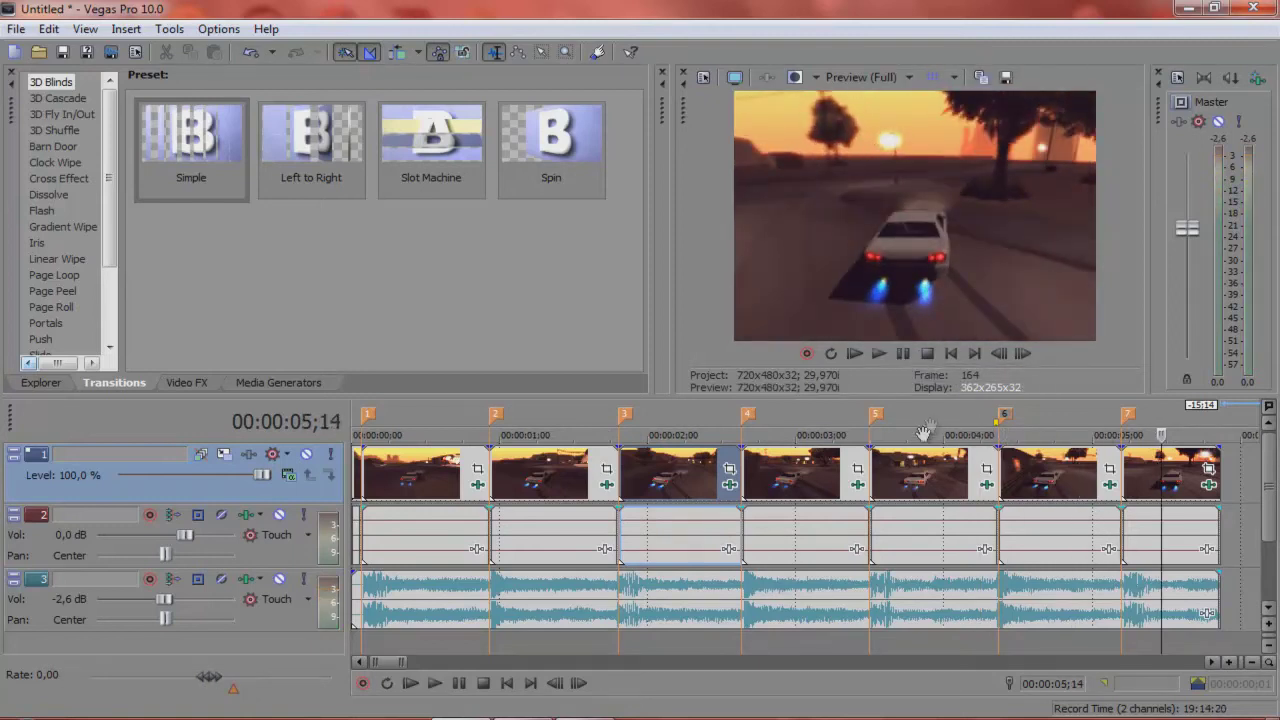